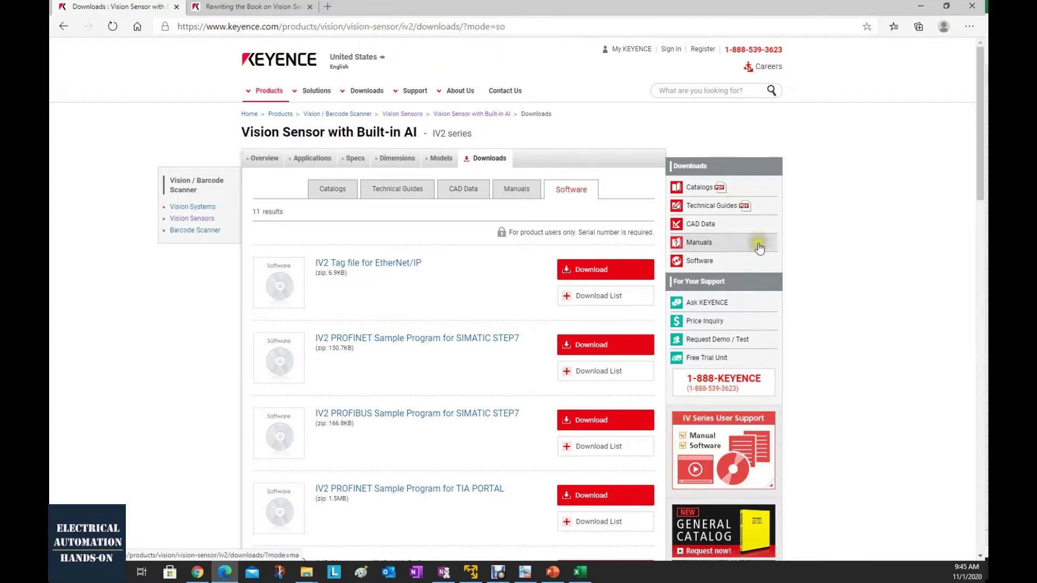
Look through the IV2 series manuals for the field network user's manual and the PLC connection guides
{"action": "key", "text": "alt+Left"}
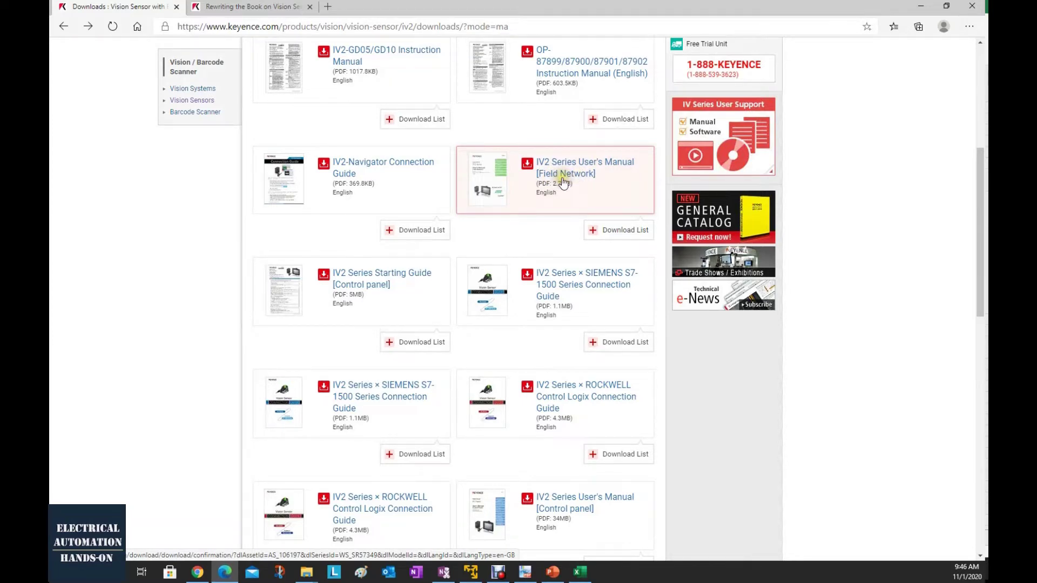
{"action": "left_click", "coordinate": [805, 367]}
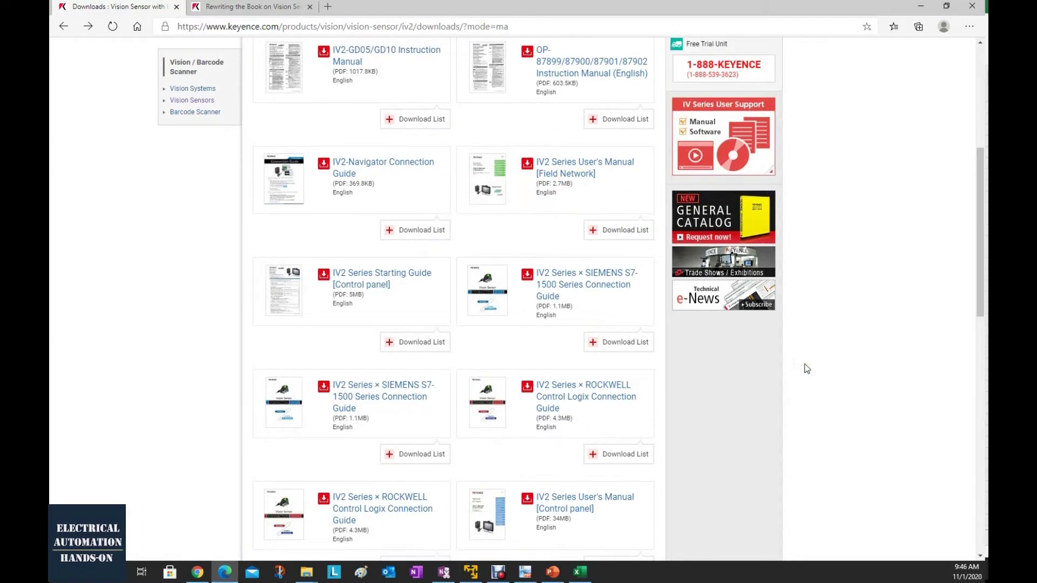
{"action": "scroll", "coordinate": [807, 368], "scroll_direction": "down", "scroll_amount": 1}
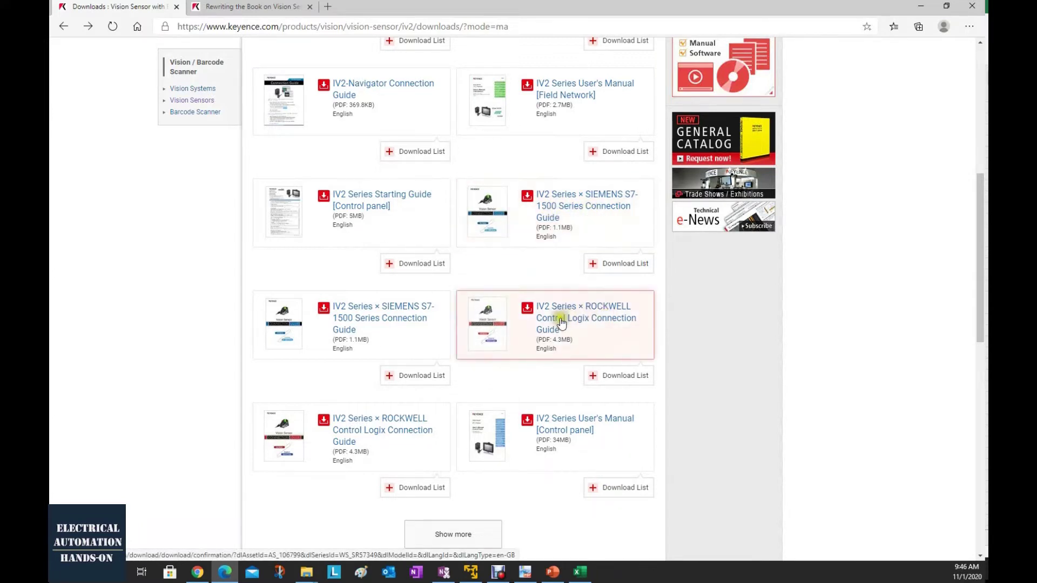
{"action": "left_click", "coordinate": [552, 336]}
{"action": "left_click", "coordinate": [755, 304]}
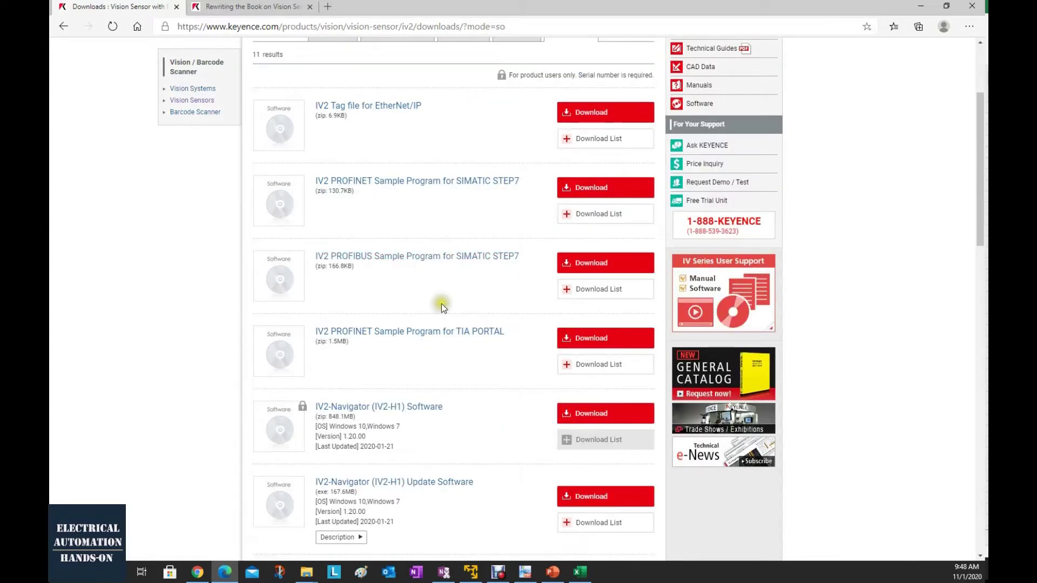
Look through the IV2 software downloads for the PROFINET network setting file (GSDML File)
{"action": "scroll", "coordinate": [523, 363], "scroll_direction": "down", "scroll_amount": 4}
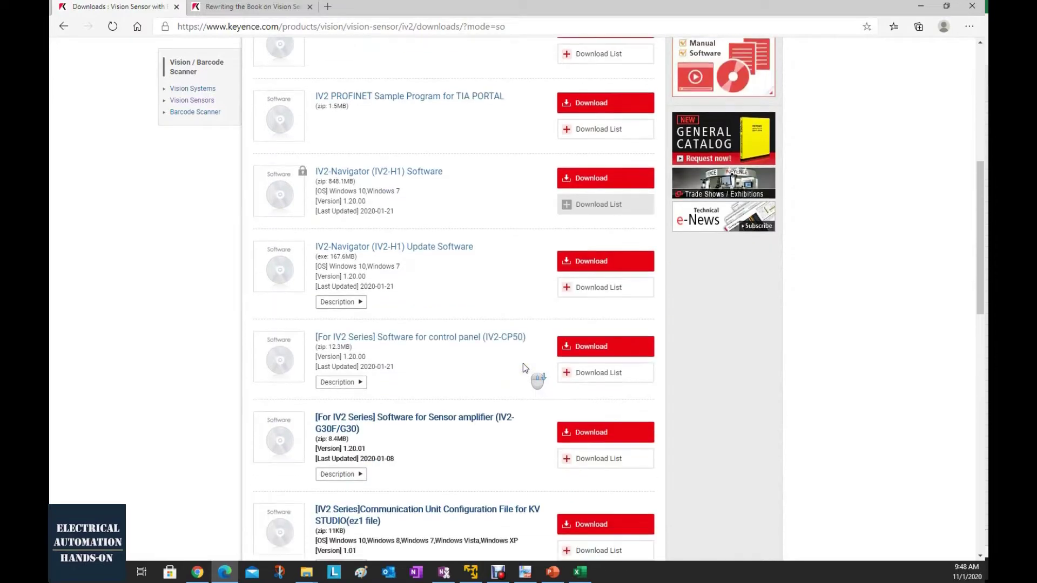
{"action": "scroll", "coordinate": [522, 363], "scroll_direction": "down", "scroll_amount": 1}
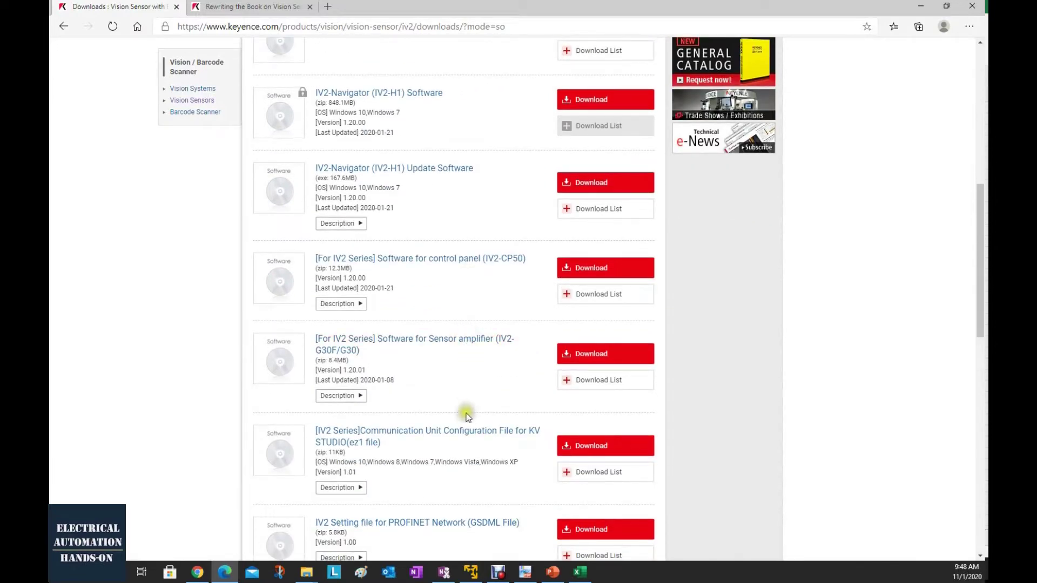
{"action": "scroll", "coordinate": [468, 397], "scroll_direction": "down", "scroll_amount": 3}
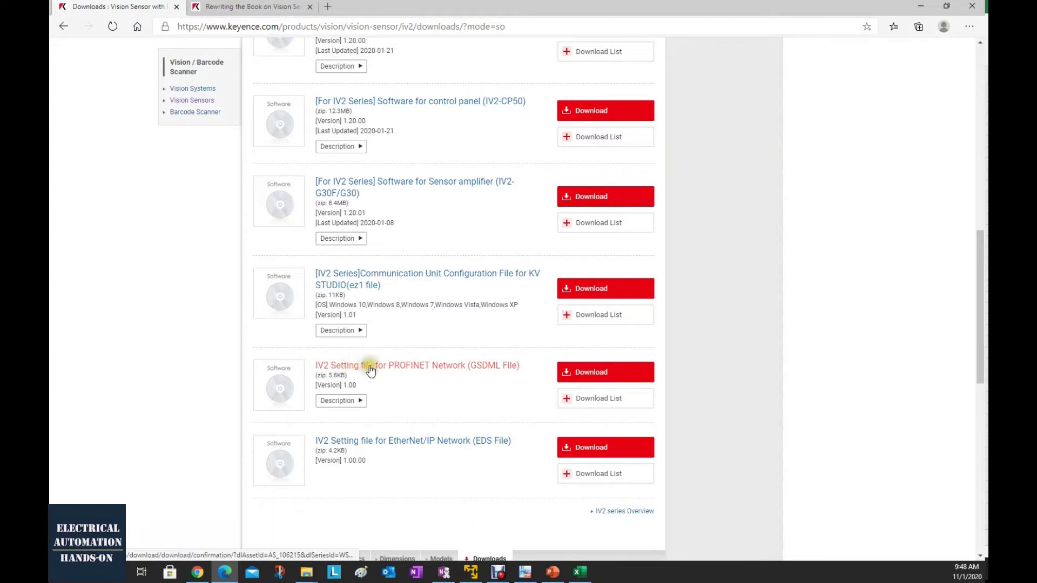
{"action": "left_click", "coordinate": [488, 369]}
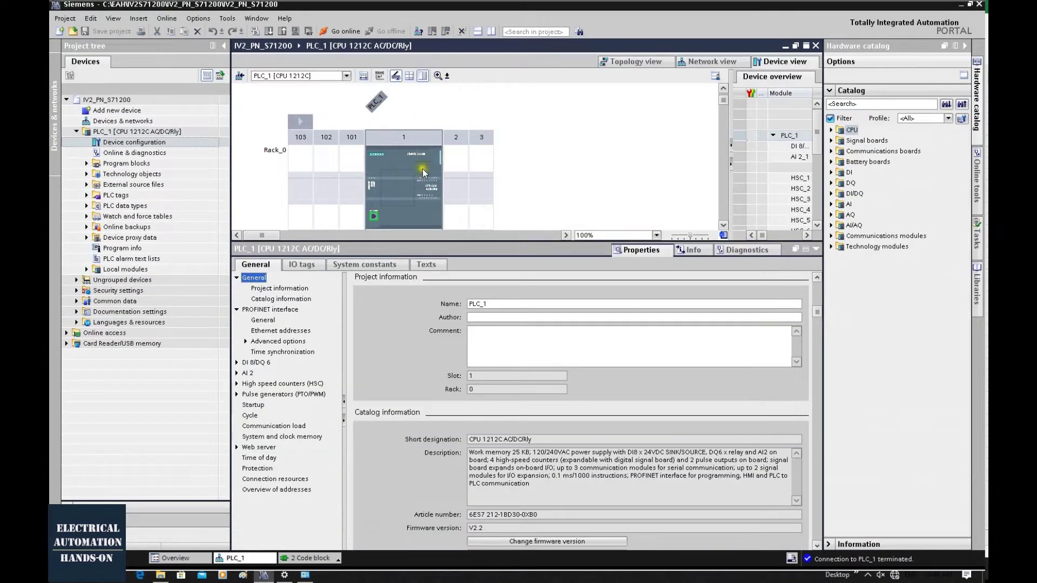
Switch to TIA Portal and check the firmware version in the catalog information of the PLC_1 CPU
{"action": "double_click", "coordinate": [476, 529]}
{"action": "left_click", "coordinate": [489, 186]}
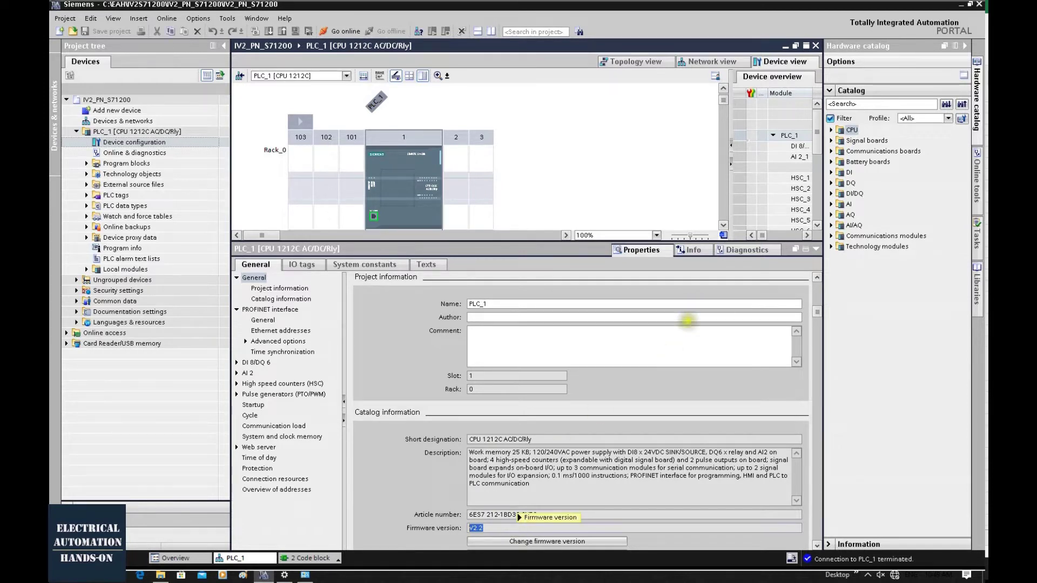
{"action": "left_click", "coordinate": [652, 482]}
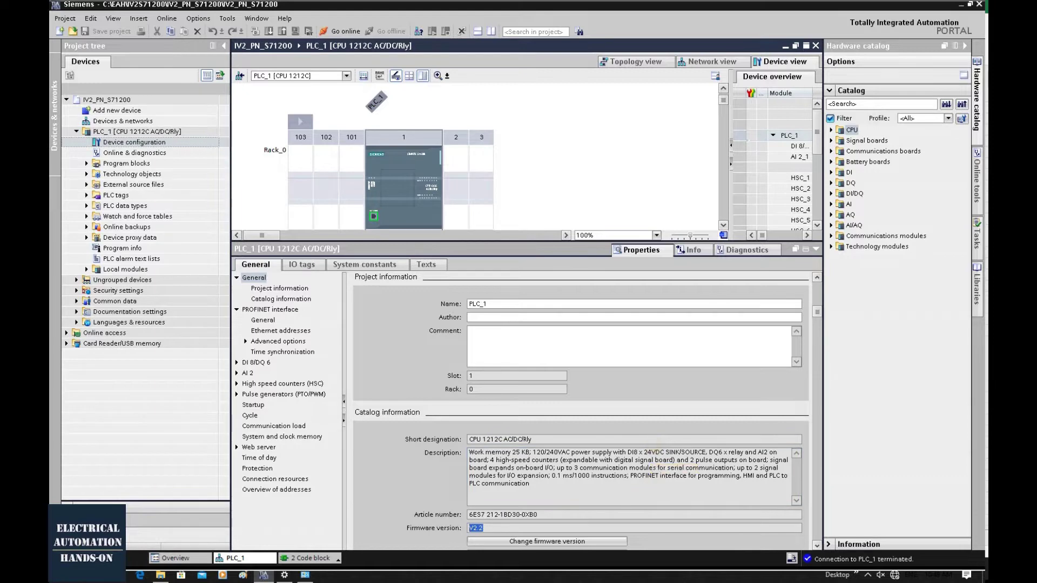
{"action": "left_click", "coordinate": [429, 206]}
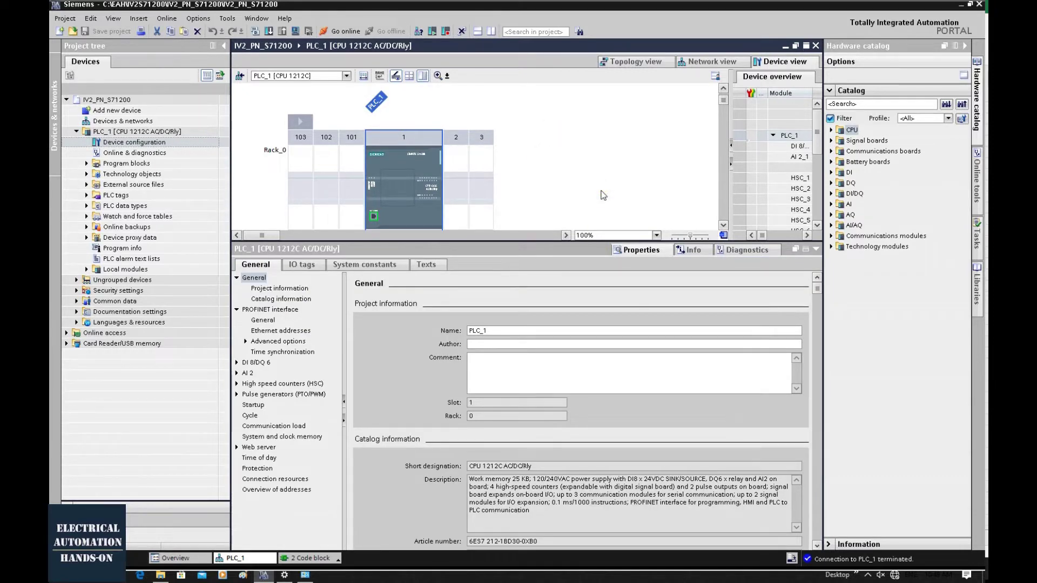
Check the files in the IV2_GSDML_10000 folder and open the management of general station description files, showing the full file name
{"action": "key", "text": "alt+Tab"}
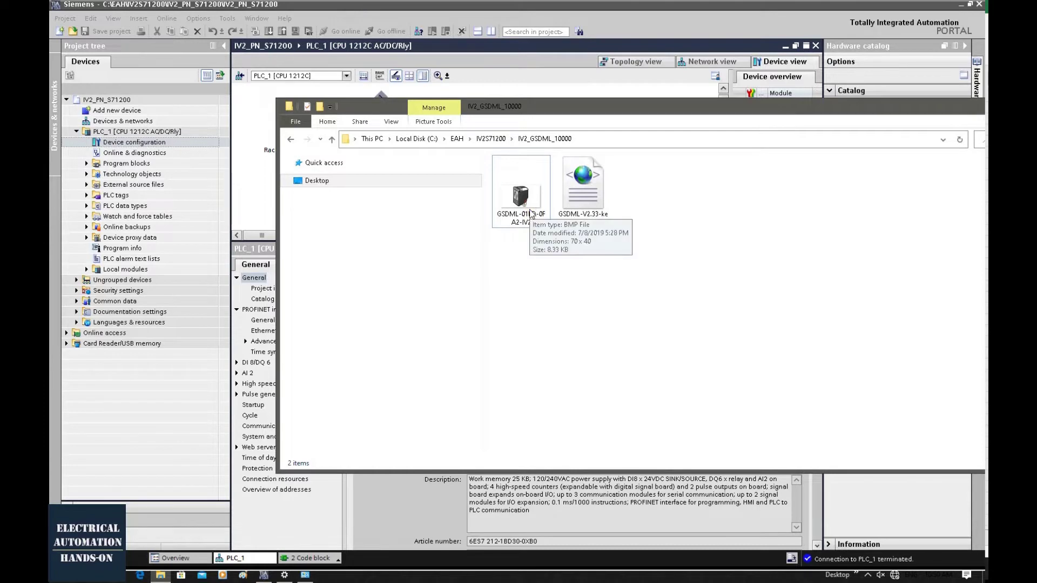
{"action": "left_click", "coordinate": [286, 8]}
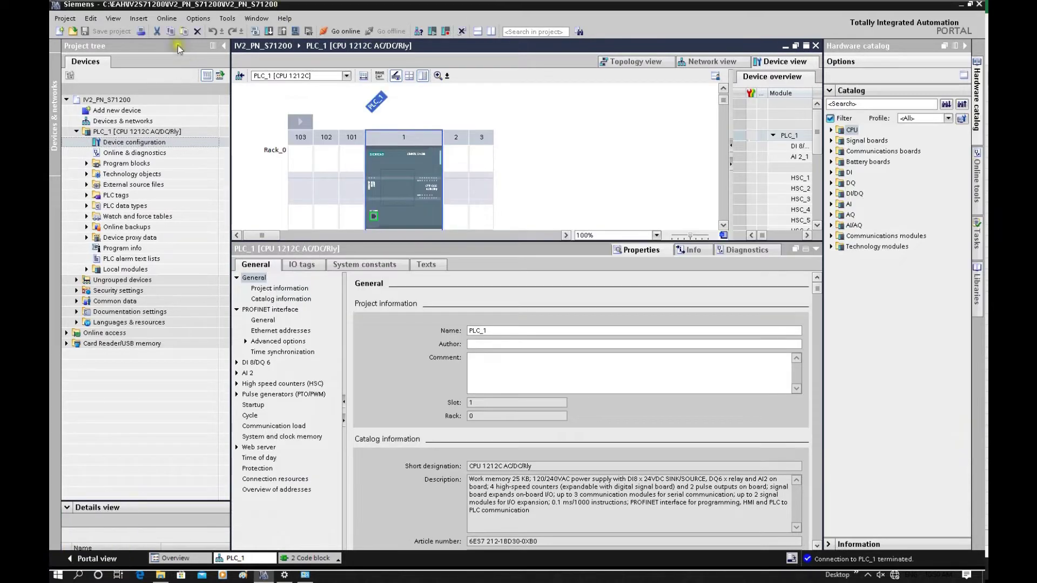
{"action": "left_click", "coordinate": [198, 19]}
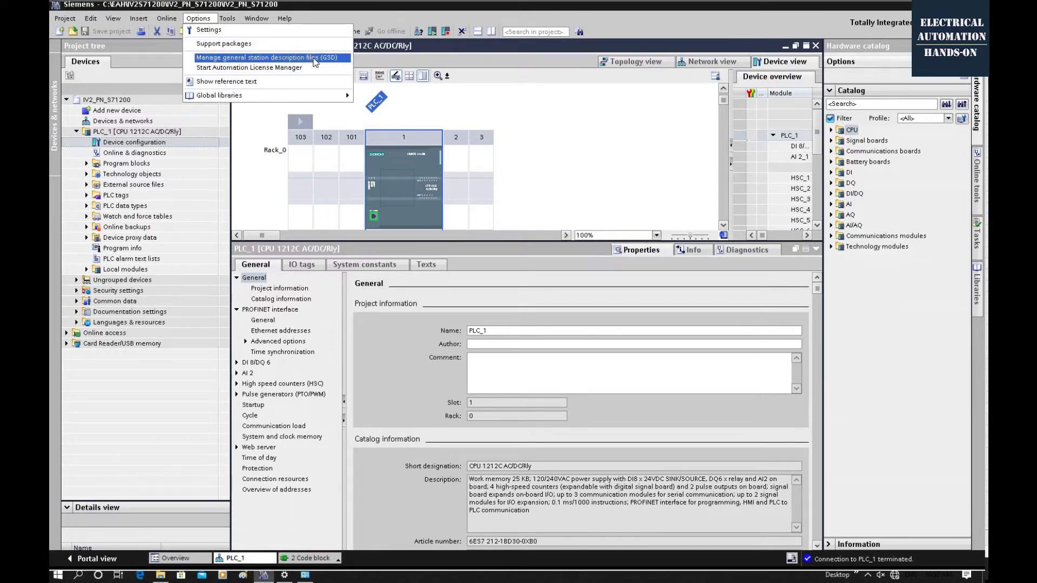
{"action": "left_click", "coordinate": [316, 60]}
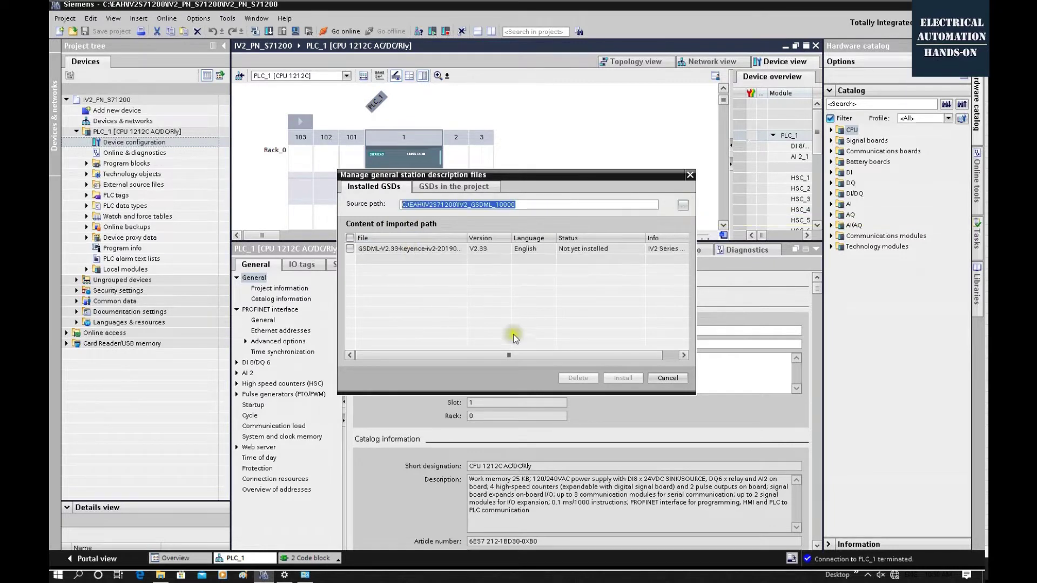
{"action": "left_click_drag", "start_coordinate": [467, 239], "coordinate": [535, 238]}
{"action": "left_click_drag", "start_coordinate": [439, 259], "coordinate": [428, 256]}
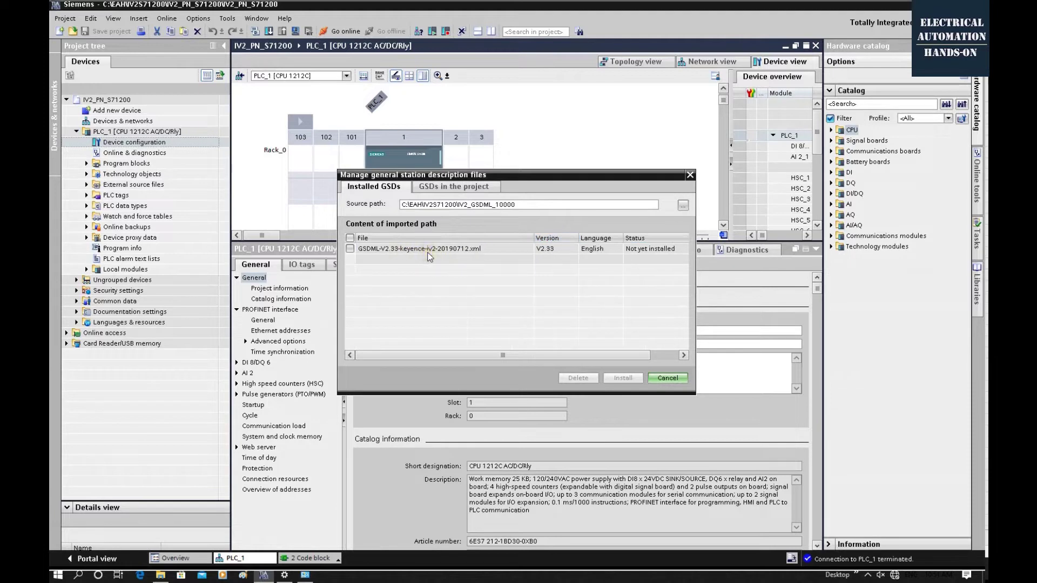
Install the GSD file GSDML-V2.33-keyence-iv2-20190712.xml and close the installation result
{"action": "left_click", "coordinate": [376, 250]}
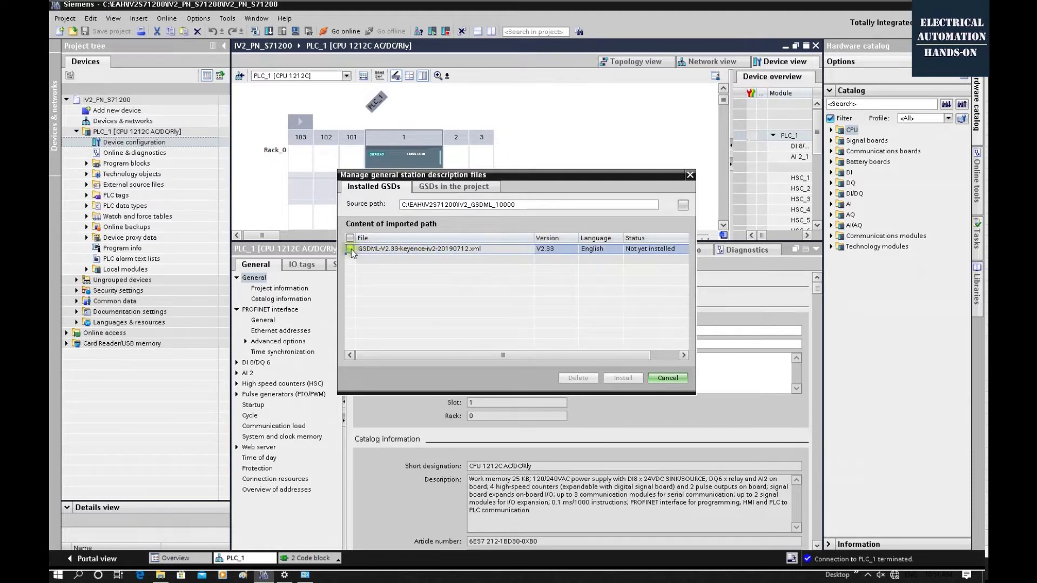
{"action": "left_click", "coordinate": [350, 250]}
{"action": "left_click", "coordinate": [350, 249]}
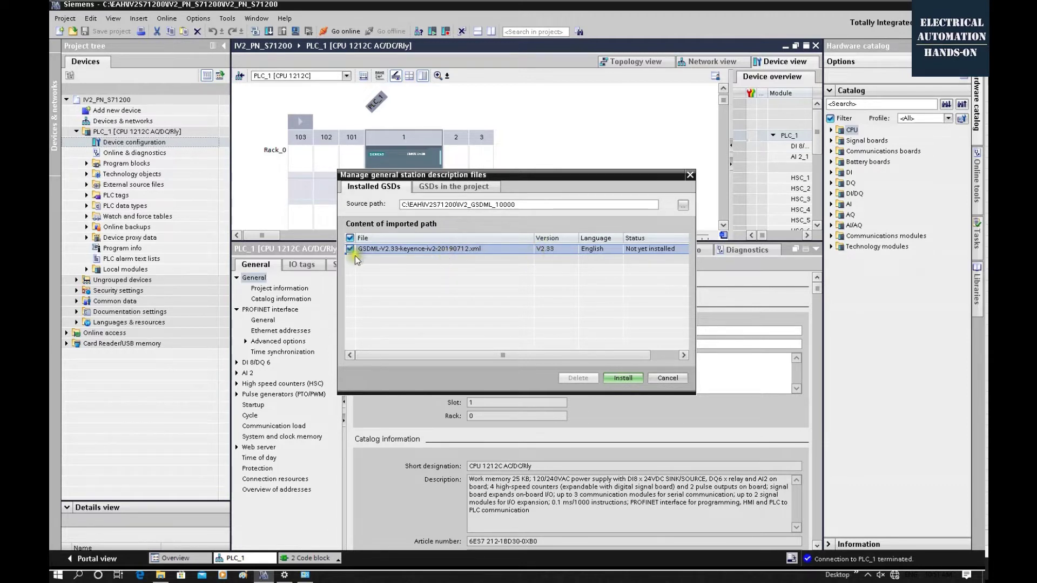
{"action": "left_click", "coordinate": [622, 378]}
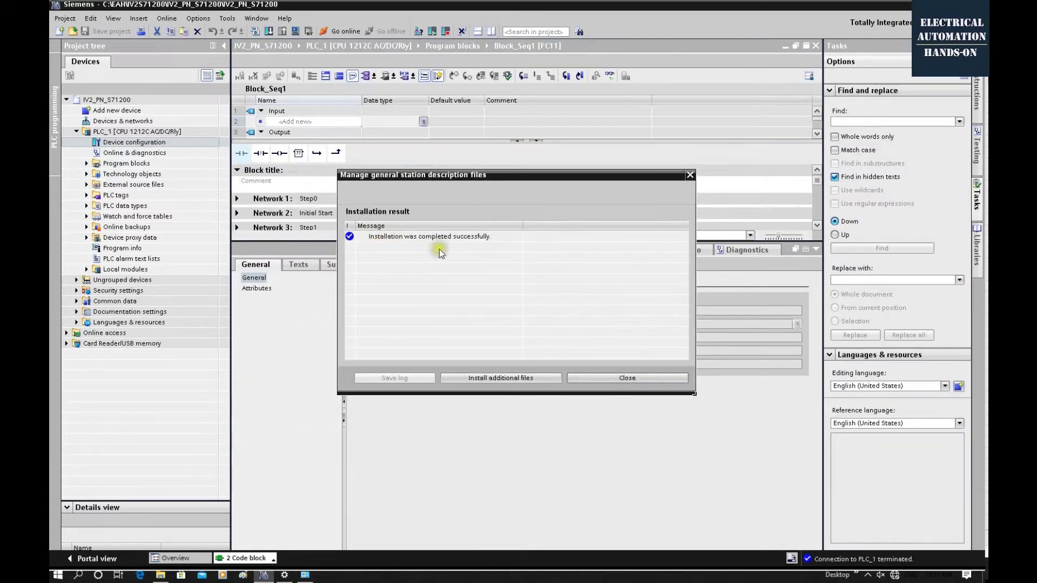
{"action": "left_click", "coordinate": [670, 378]}
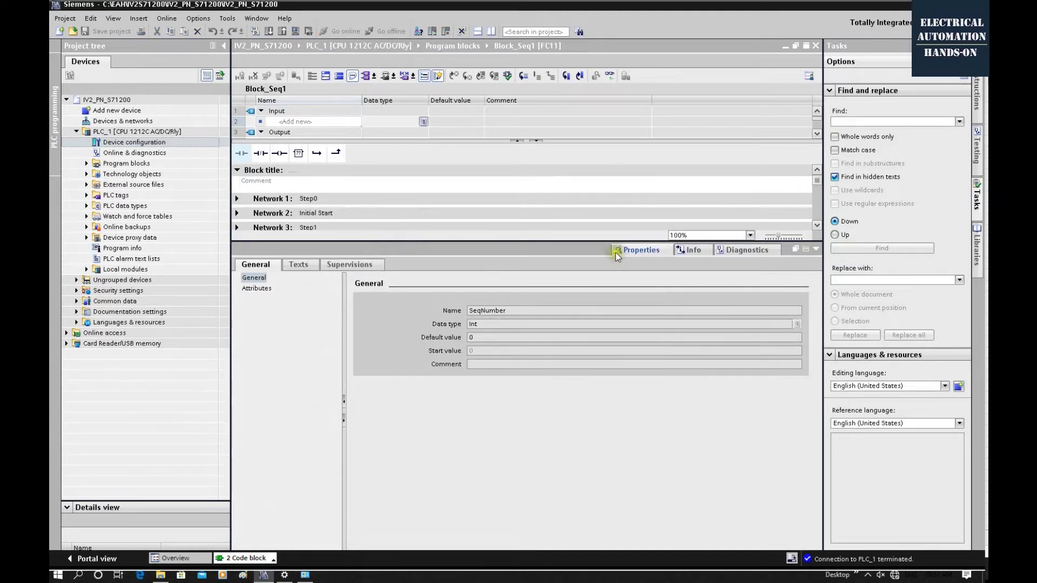
Reopen the PLC_1 device configuration and add a new subnet to its PROFINET interface
{"action": "double_click", "coordinate": [155, 143]}
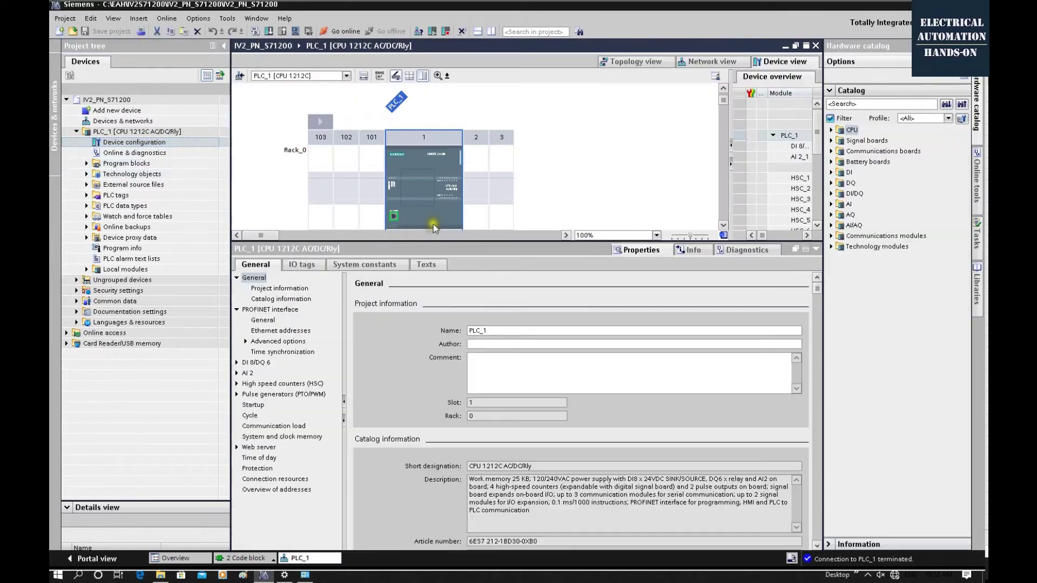
{"action": "left_click", "coordinate": [394, 216]}
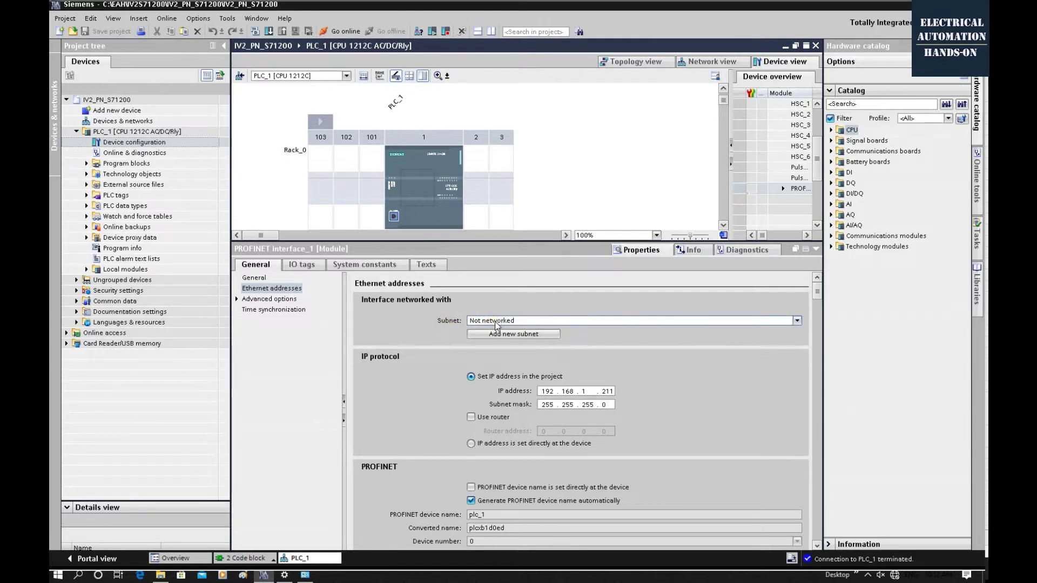
{"action": "left_click", "coordinate": [539, 338]}
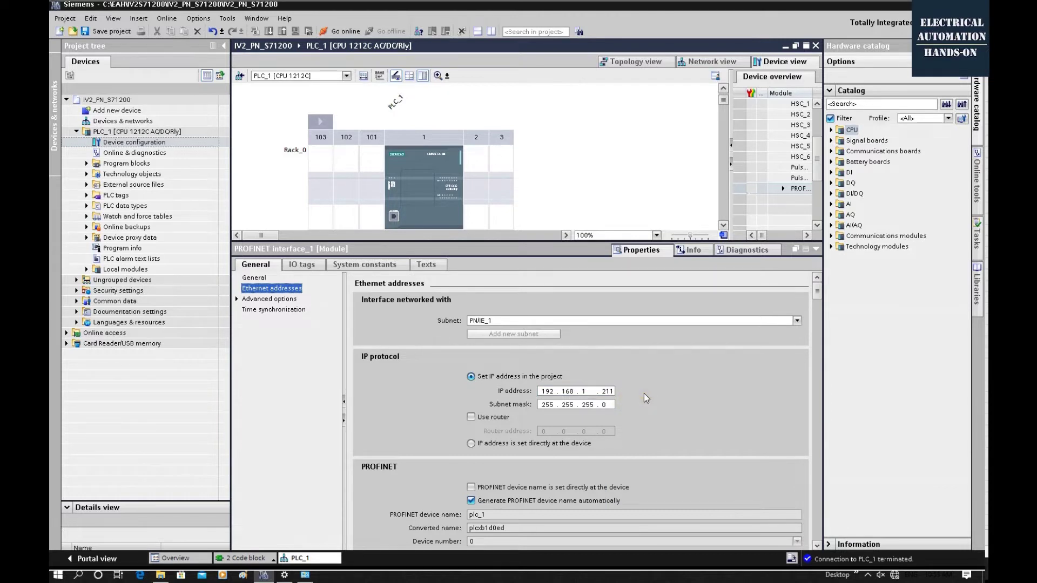
{"action": "left_click", "coordinate": [675, 178]}
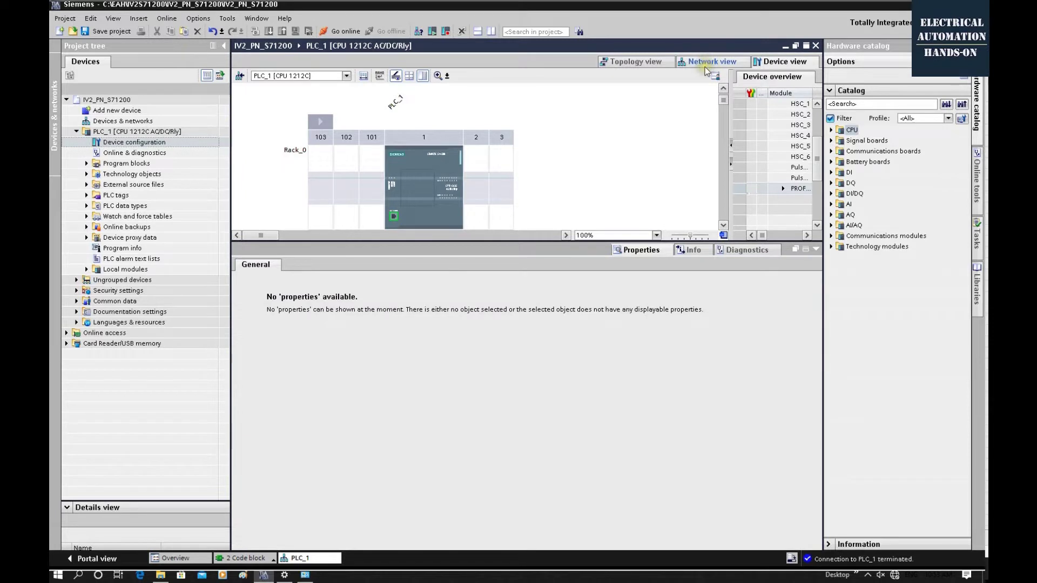
Add the KEYENCE IV2-G30* vision sensor from the PROFINET IO sensors to the network view beside PLC_1
{"action": "left_click", "coordinate": [709, 62]}
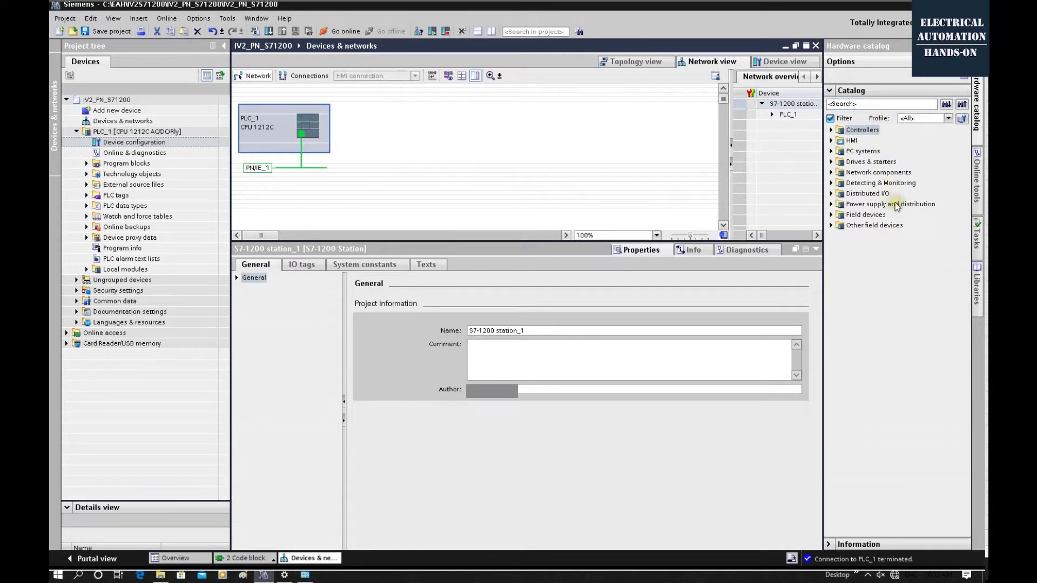
{"action": "left_click", "coordinate": [832, 225]}
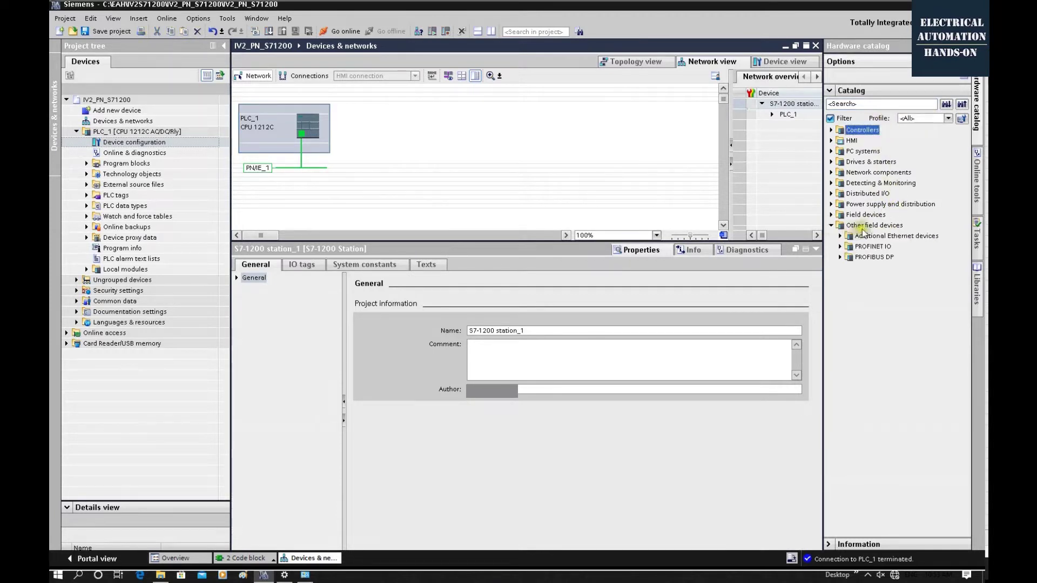
{"action": "left_click", "coordinate": [840, 248]}
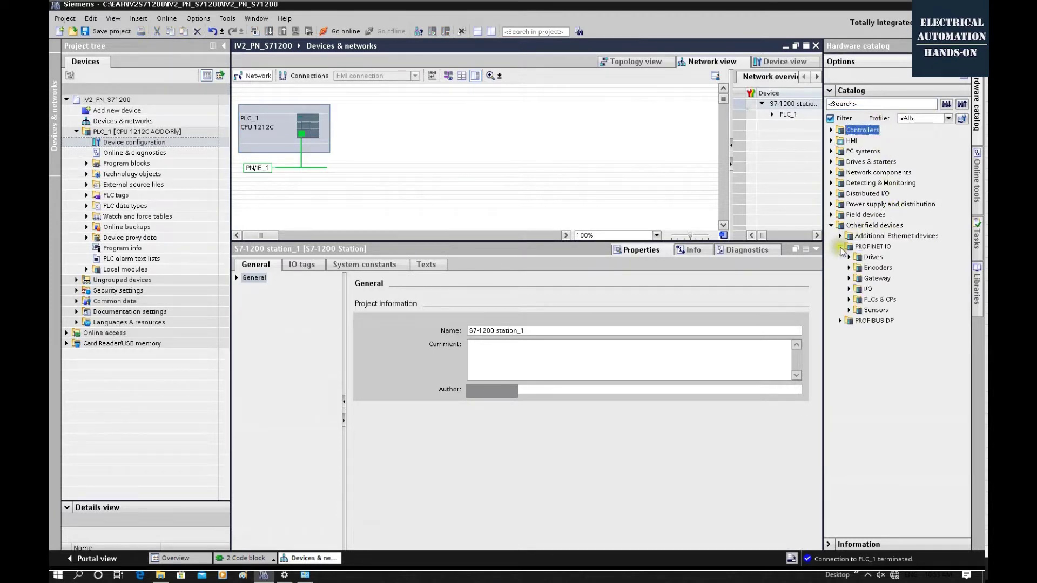
{"action": "left_click", "coordinate": [849, 311]}
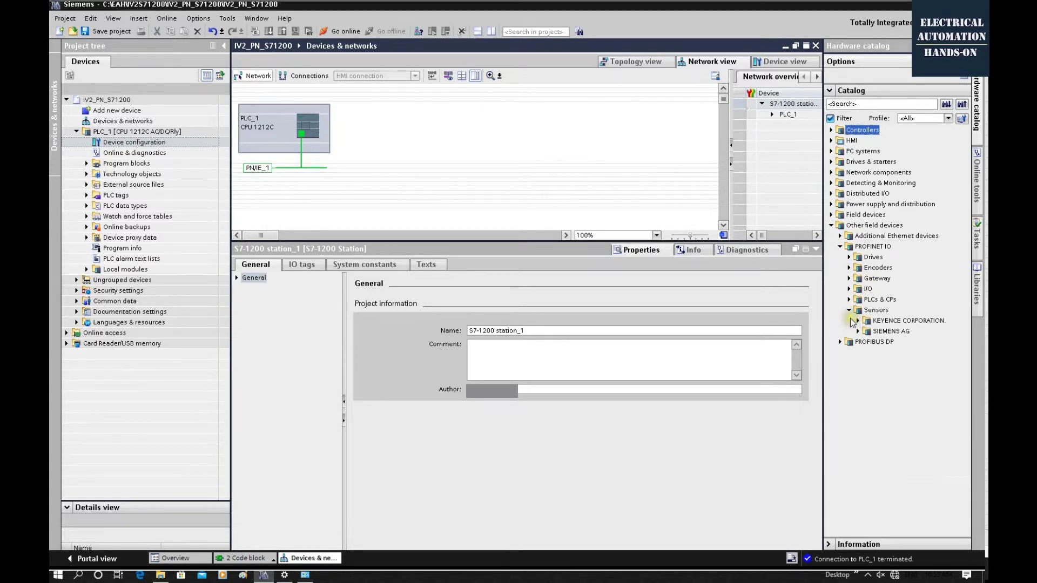
{"action": "left_click", "coordinate": [859, 321]}
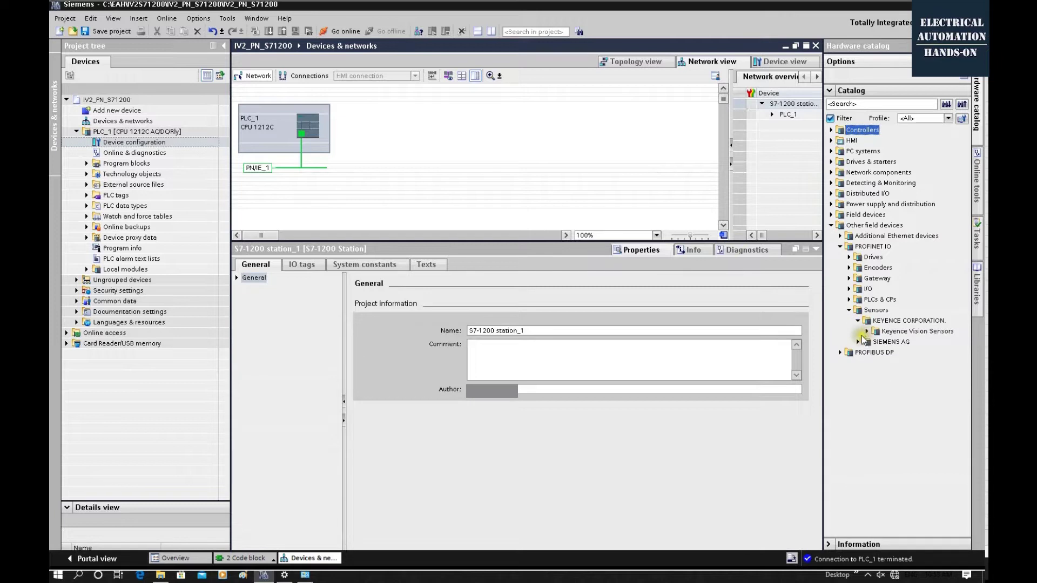
{"action": "left_click", "coordinate": [867, 332]}
{"action": "left_click", "coordinate": [906, 342]}
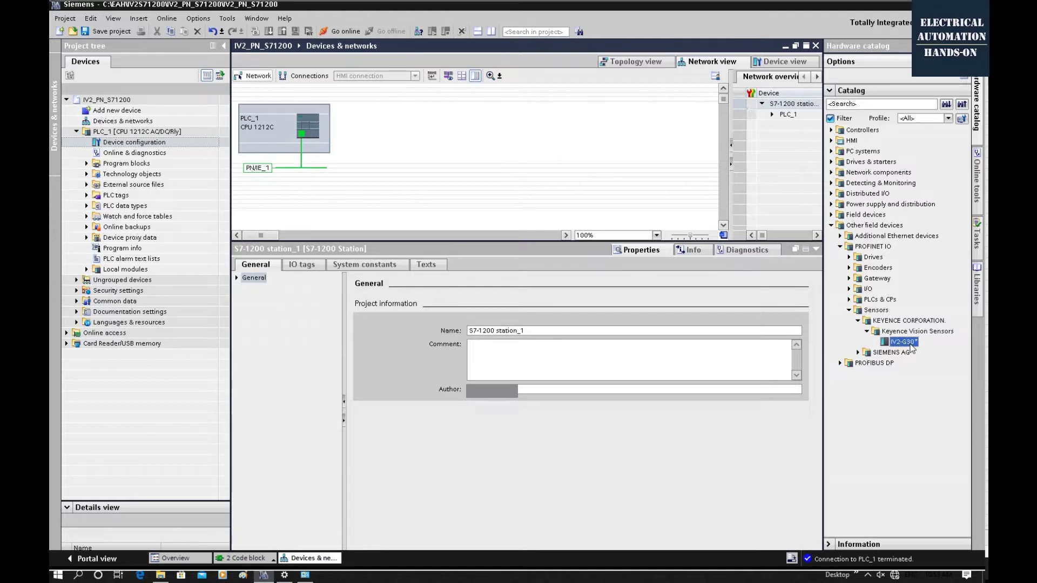
{"action": "left_click_drag", "start_coordinate": [522, 153], "coordinate": [387, 119]}
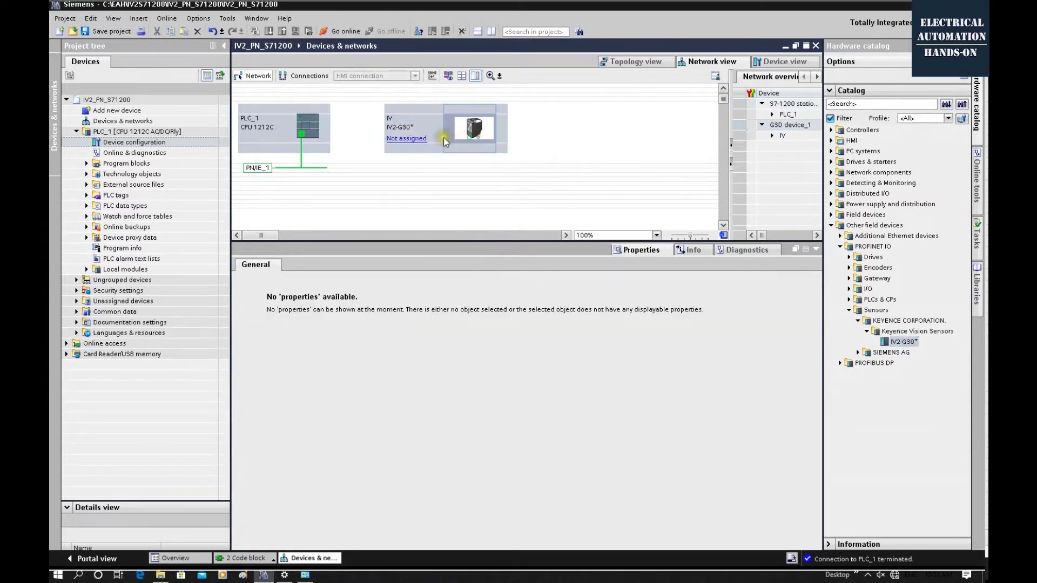
Connect PLC_1's PROFINET interface to the IV2-G30* sensor and assign PLC_1 as the sensor's IO controller
{"action": "left_click", "coordinate": [285, 129]}
{"action": "left_click", "coordinate": [301, 134]}
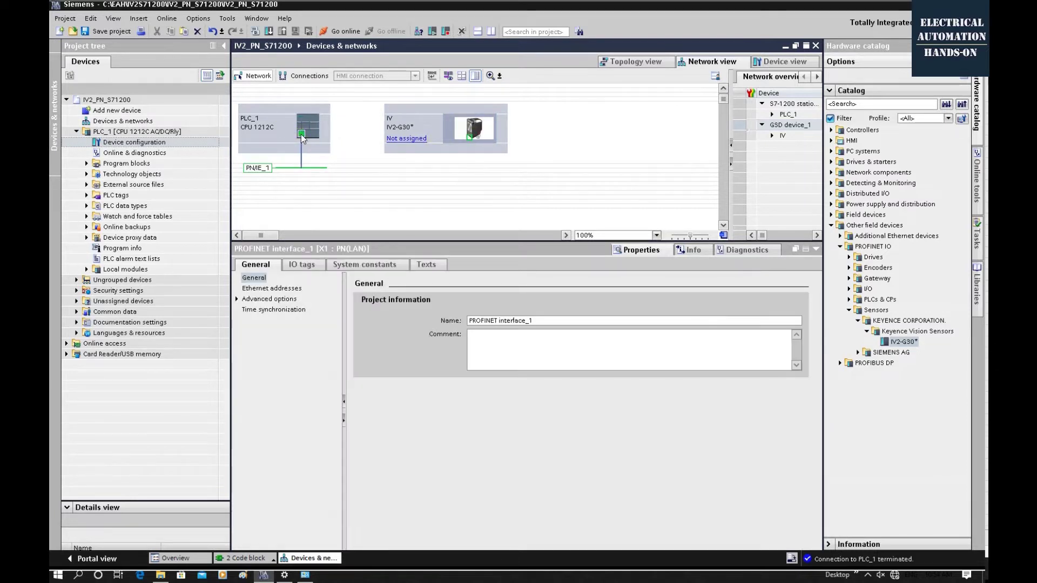
{"action": "left_click_drag", "start_coordinate": [301, 139], "coordinate": [472, 142]}
{"action": "left_click_drag", "start_coordinate": [472, 143], "coordinate": [471, 143]}
{"action": "left_click", "coordinate": [406, 139]}
{"action": "left_click", "coordinate": [396, 145]}
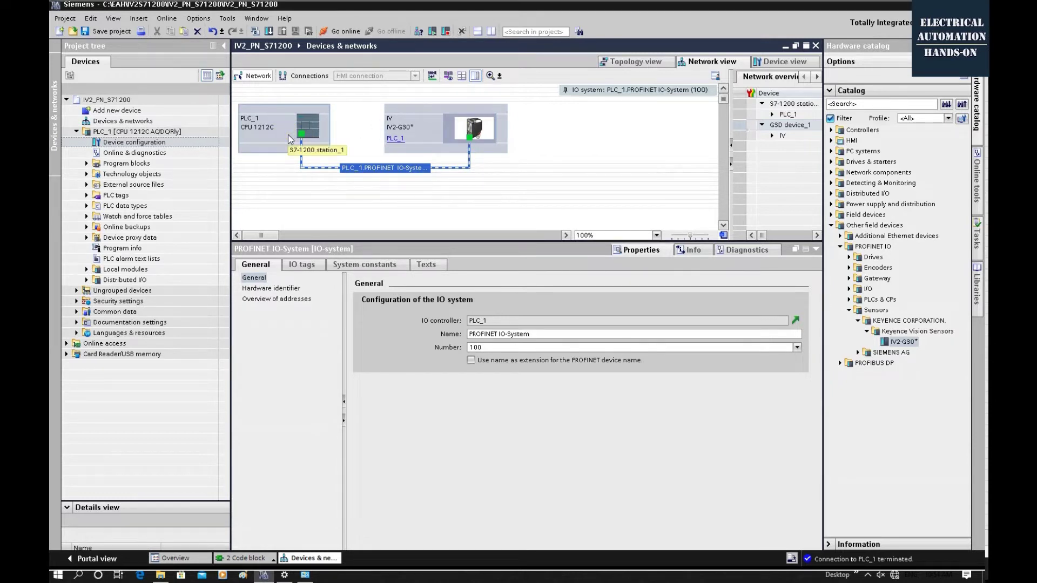
Select the IV2-G30* sensor's PROFINET interface and show the address labels in the network view
{"action": "left_click", "coordinate": [472, 136]}
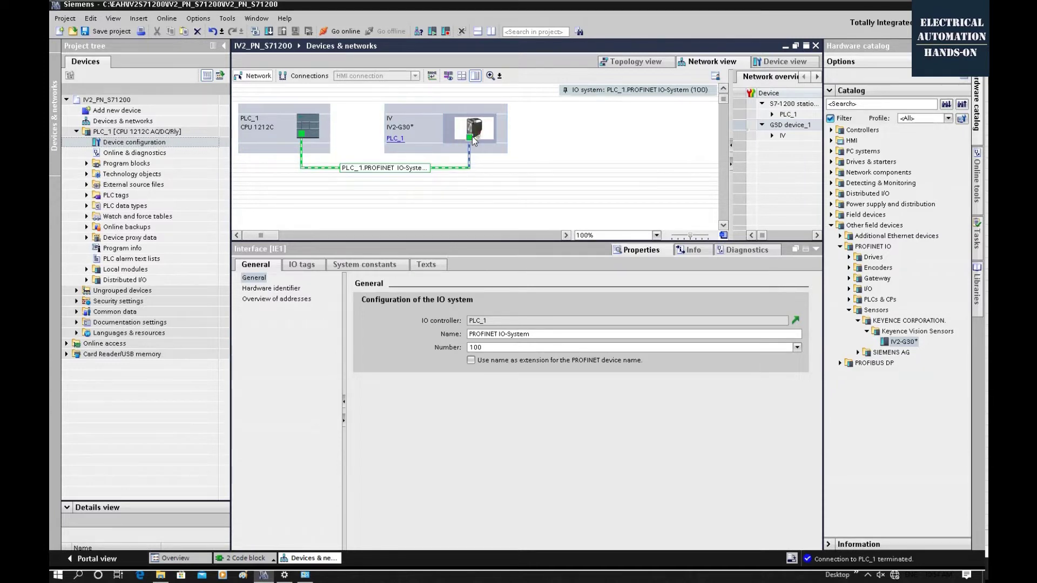
{"action": "left_click", "coordinate": [473, 136]}
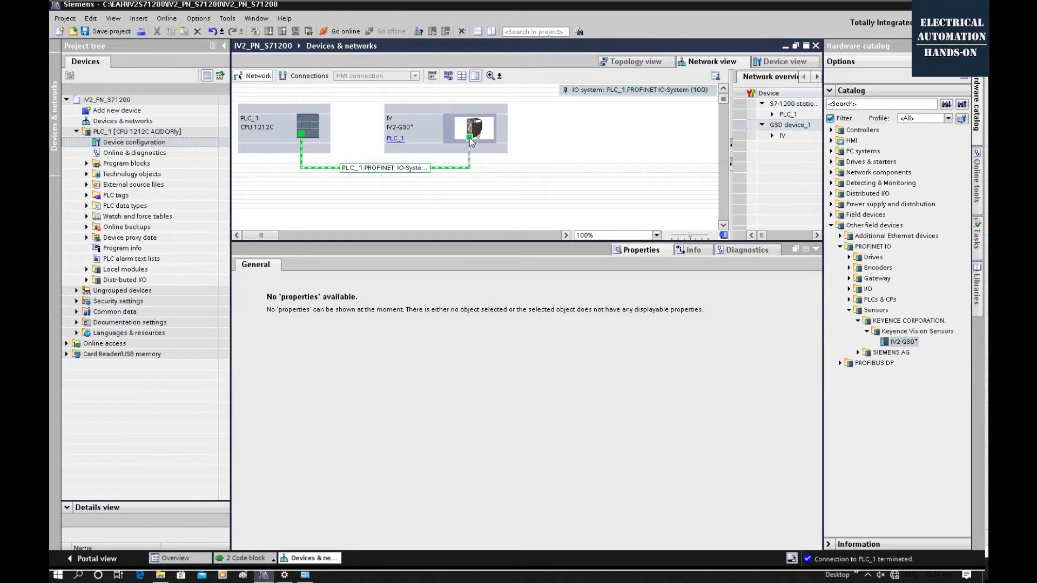
{"action": "left_click", "coordinate": [468, 137]}
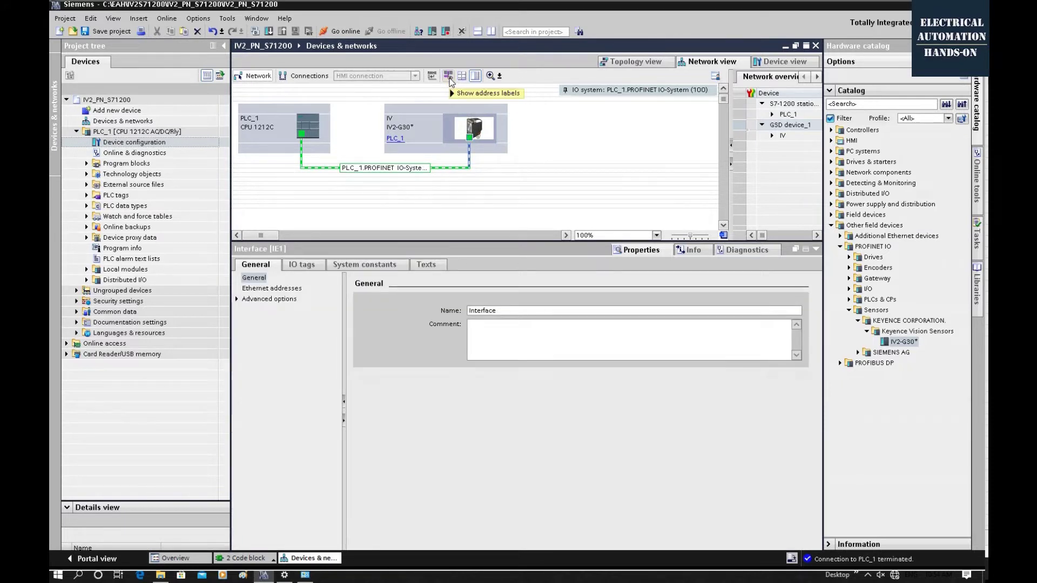
{"action": "left_click", "coordinate": [449, 79]}
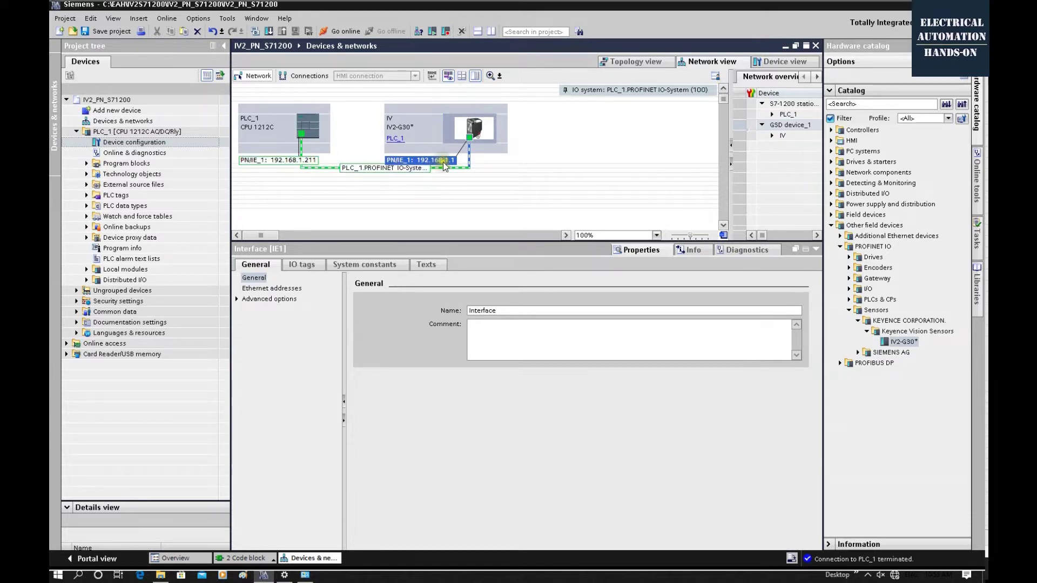
Open the IV2-G30* sensor's device configuration and set its PROFINET interface IP address to 192.168.1.101
{"action": "double_click", "coordinate": [469, 139]}
{"action": "left_click", "coordinate": [316, 189]}
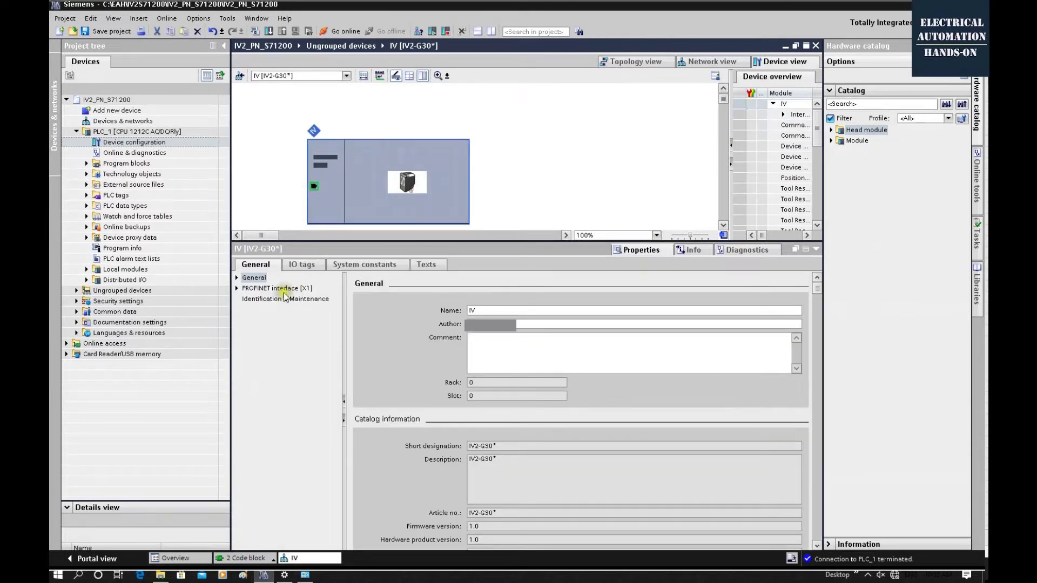
{"action": "left_click", "coordinate": [258, 290]}
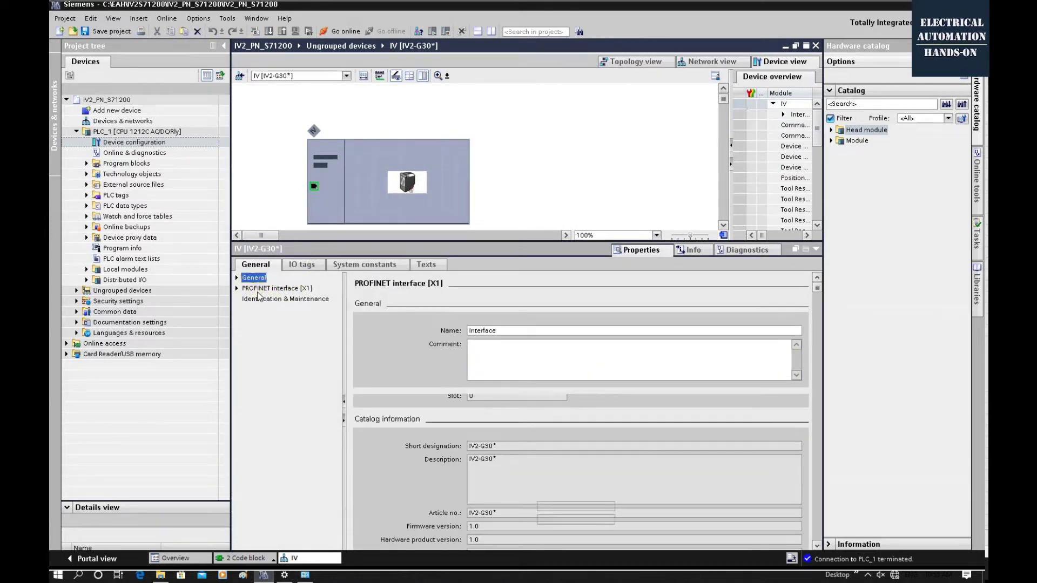
{"action": "left_click", "coordinate": [602, 417]}
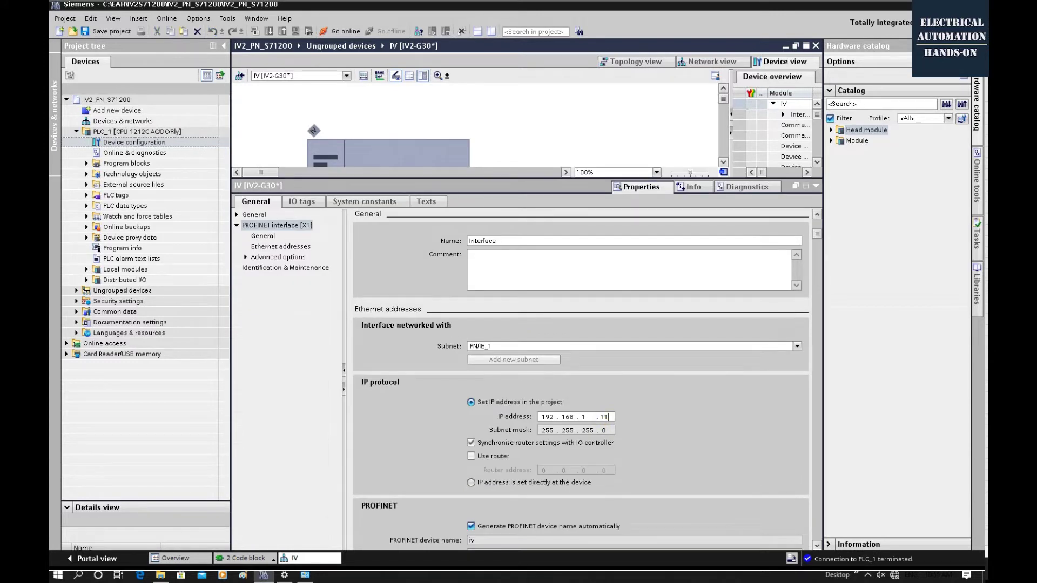
{"action": "type", "text": "01"}
Turn off automatic PROFINET device name generation for the sensor and name the device iv2-camera1
{"action": "scroll", "coordinate": [485, 352], "scroll_direction": "down", "scroll_amount": 5}
{"action": "left_click", "coordinate": [485, 351]}
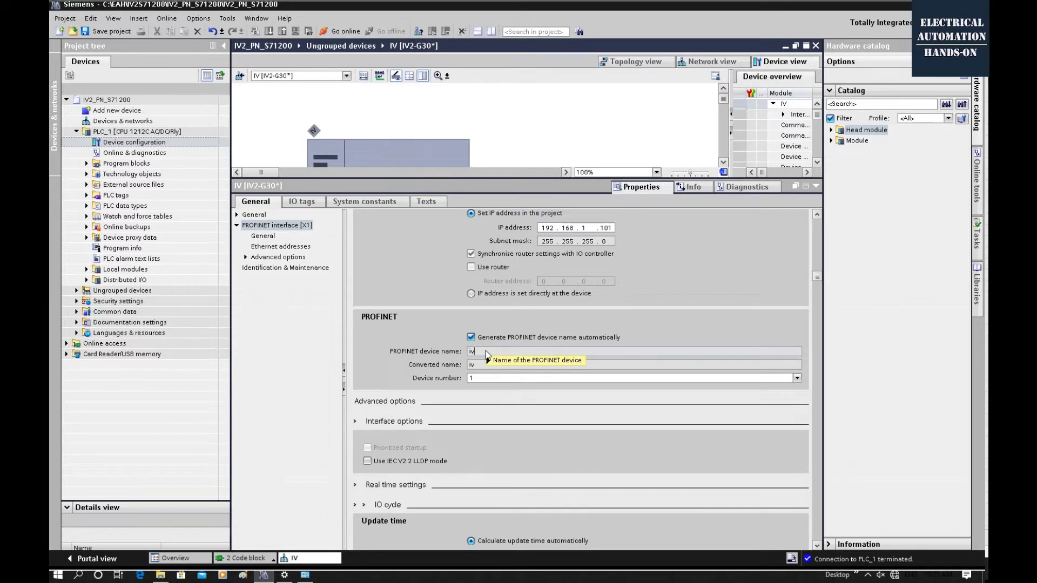
{"action": "mouse_move", "coordinate": [486, 354]}
{"action": "left_click", "coordinate": [591, 320]}
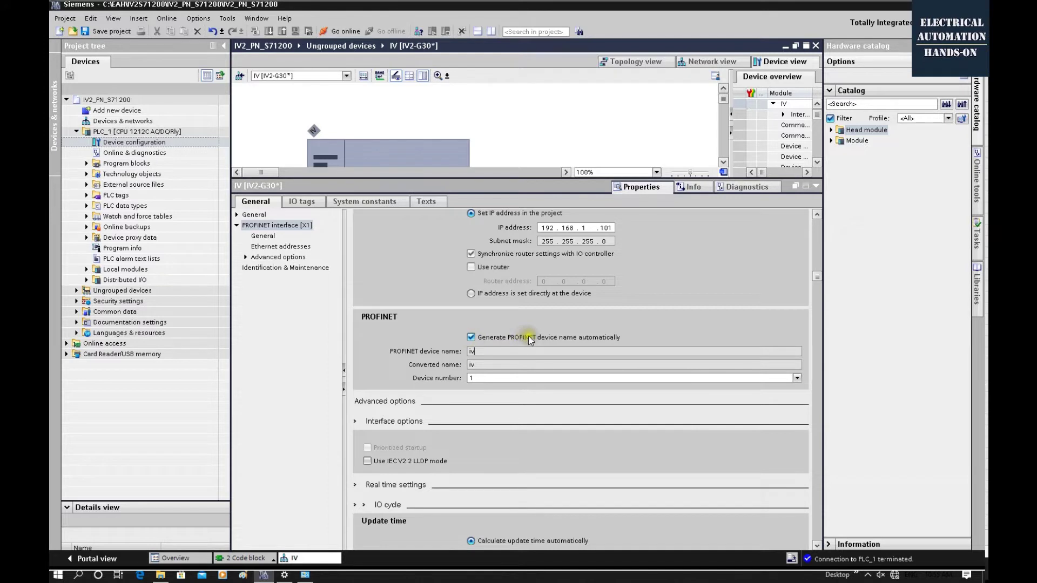
{"action": "left_click", "coordinate": [478, 351]}
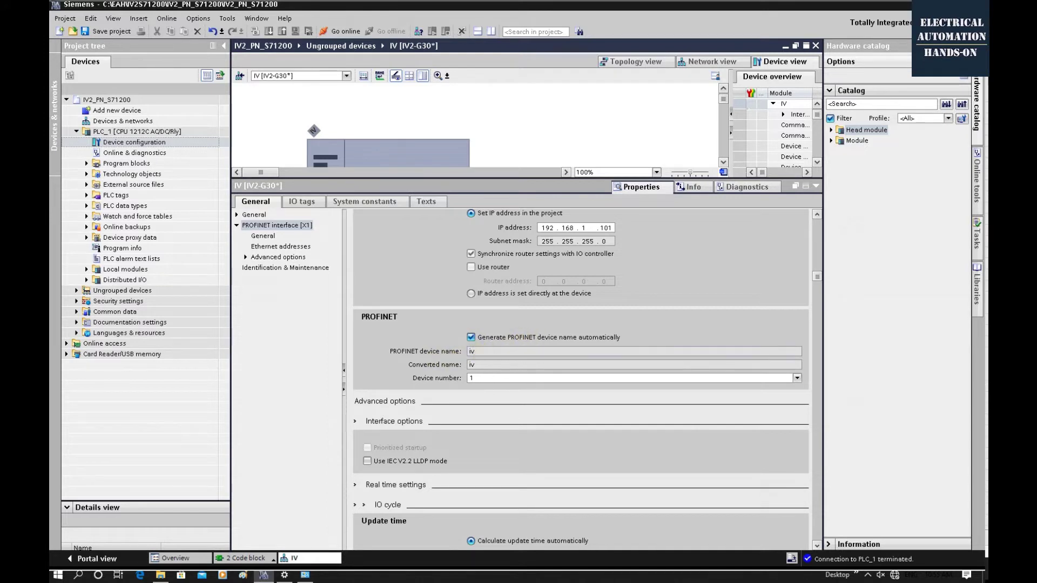
{"action": "left_click", "coordinate": [471, 338]}
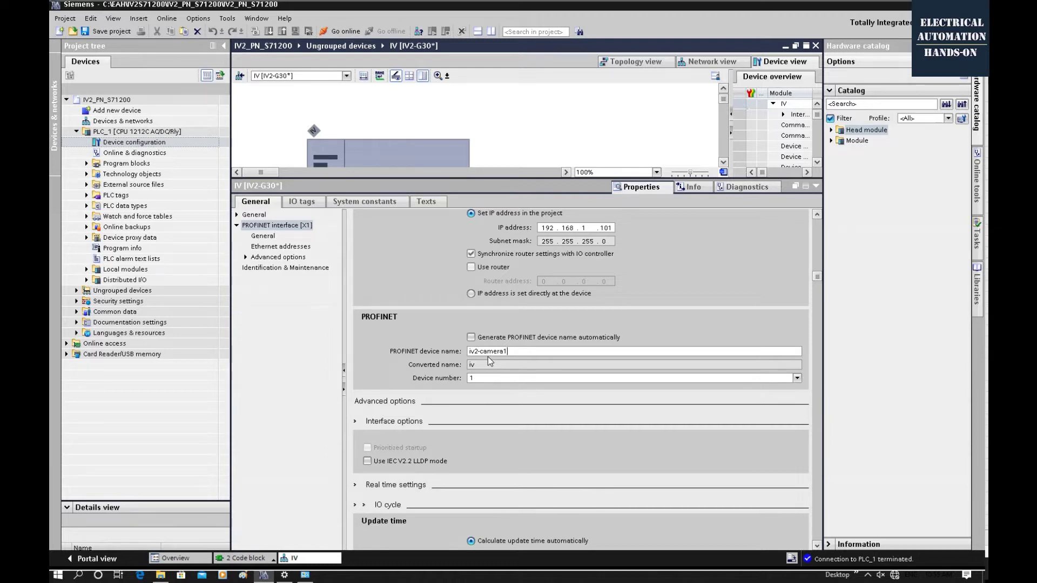
{"action": "left_click", "coordinate": [505, 366]}
{"action": "scroll", "coordinate": [566, 475], "scroll_direction": "down", "scroll_amount": 1}
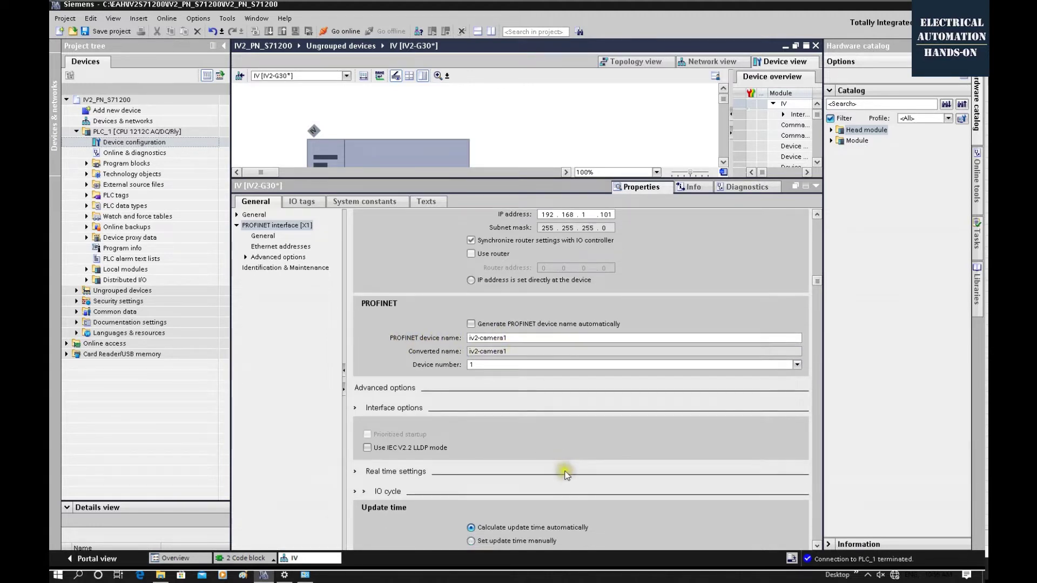
Switch the sensor's IO cycle update time to manual and select 4.000 ms
{"action": "scroll", "coordinate": [566, 474], "scroll_direction": "down", "scroll_amount": 8}
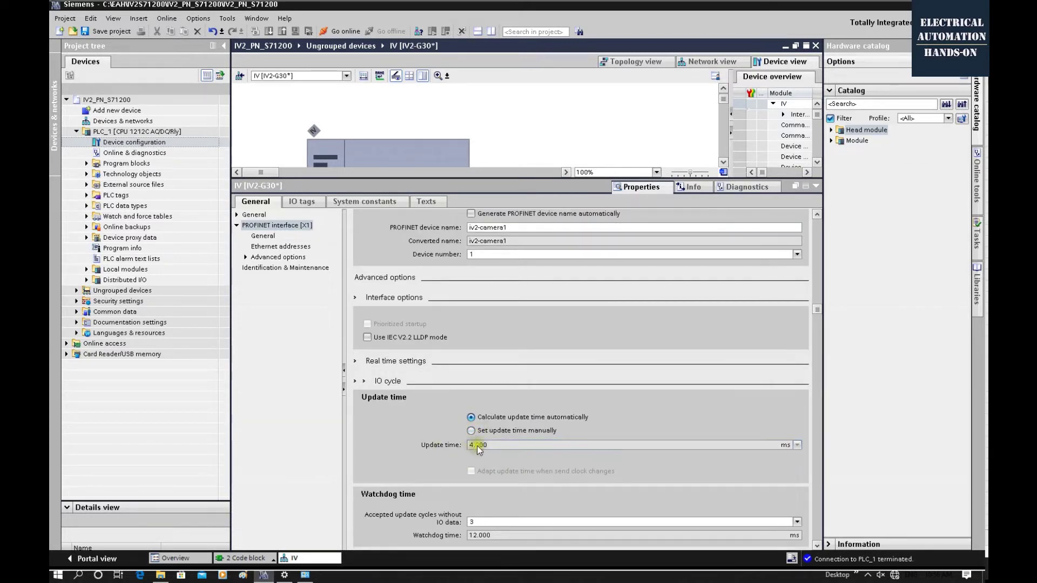
{"action": "left_click", "coordinate": [471, 431]}
{"action": "scroll", "coordinate": [486, 421], "scroll_direction": "down", "scroll_amount": 9}
{"action": "left_click", "coordinate": [478, 321]}
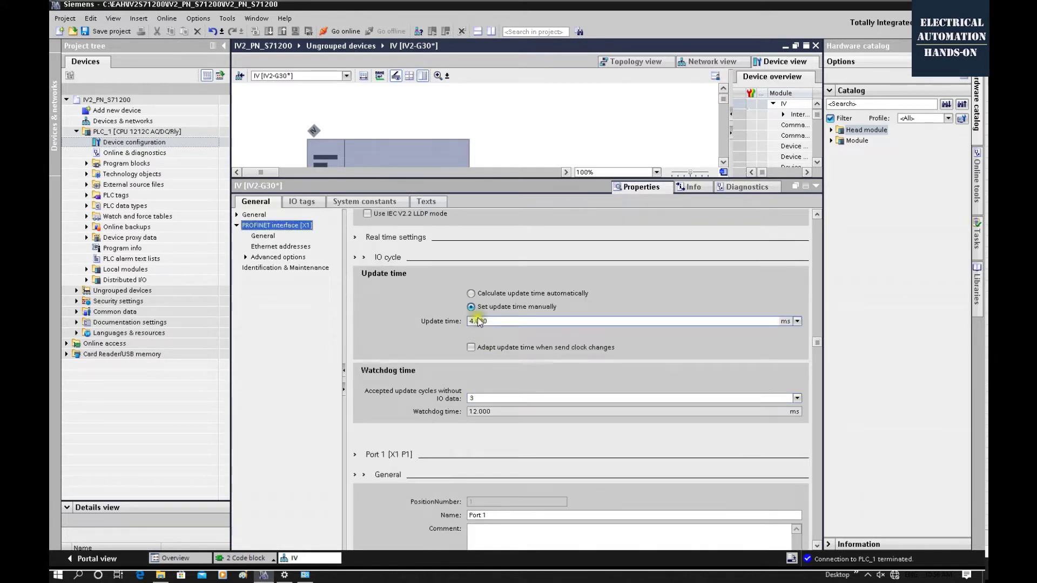
{"action": "left_click", "coordinate": [493, 321]}
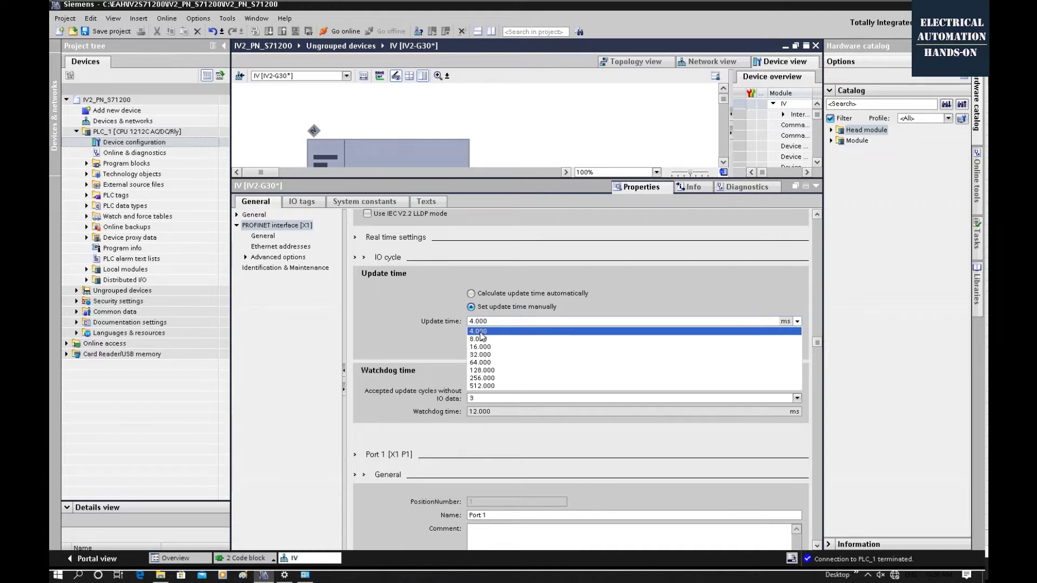
{"action": "left_click", "coordinate": [499, 330]}
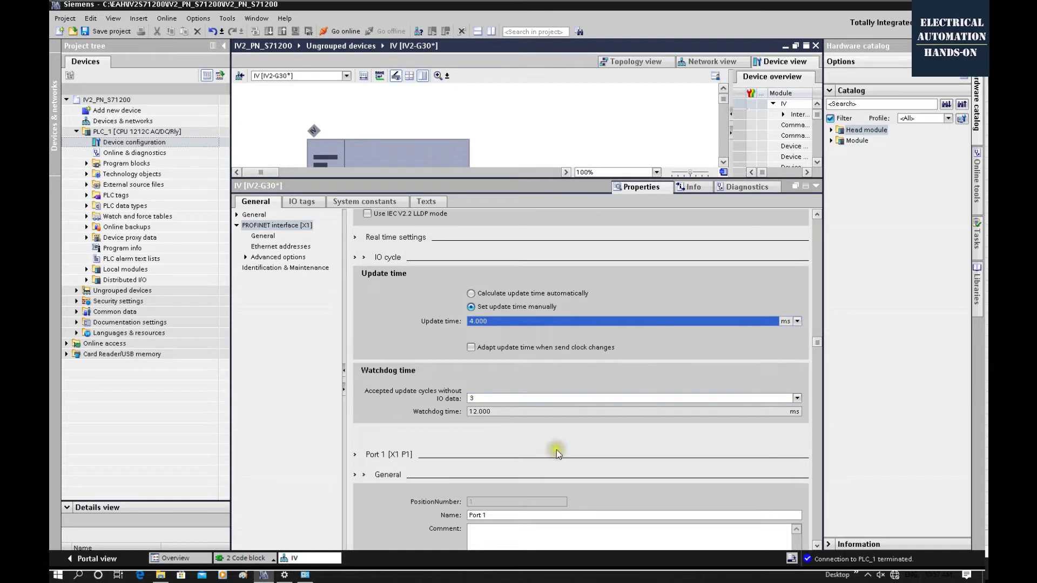
Review the sensor's Ethernet addresses, checking the IP address and PROFINET device name
{"action": "left_click", "coordinate": [286, 249]}
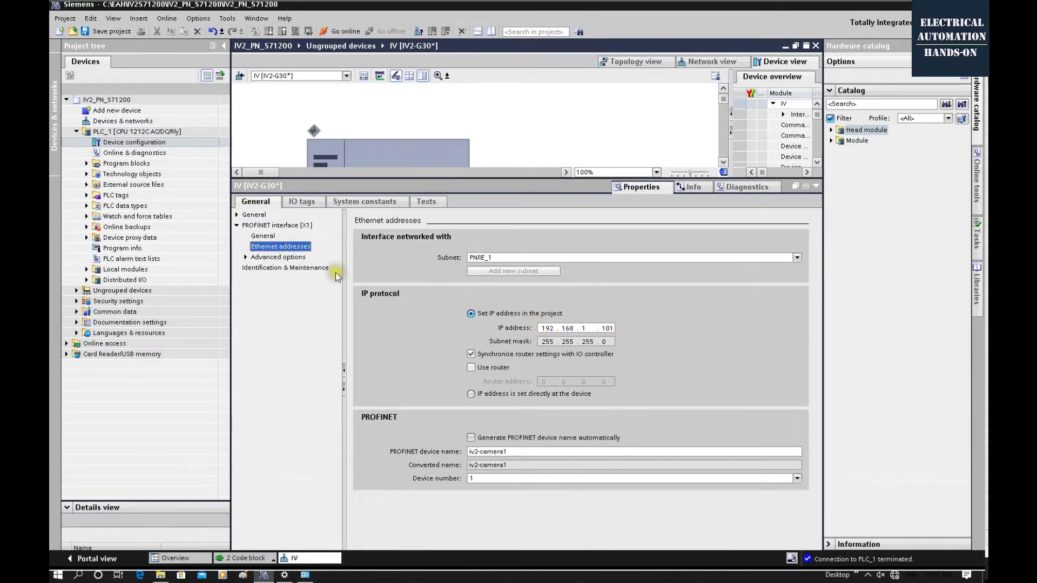
{"action": "left_click", "coordinate": [502, 452]}
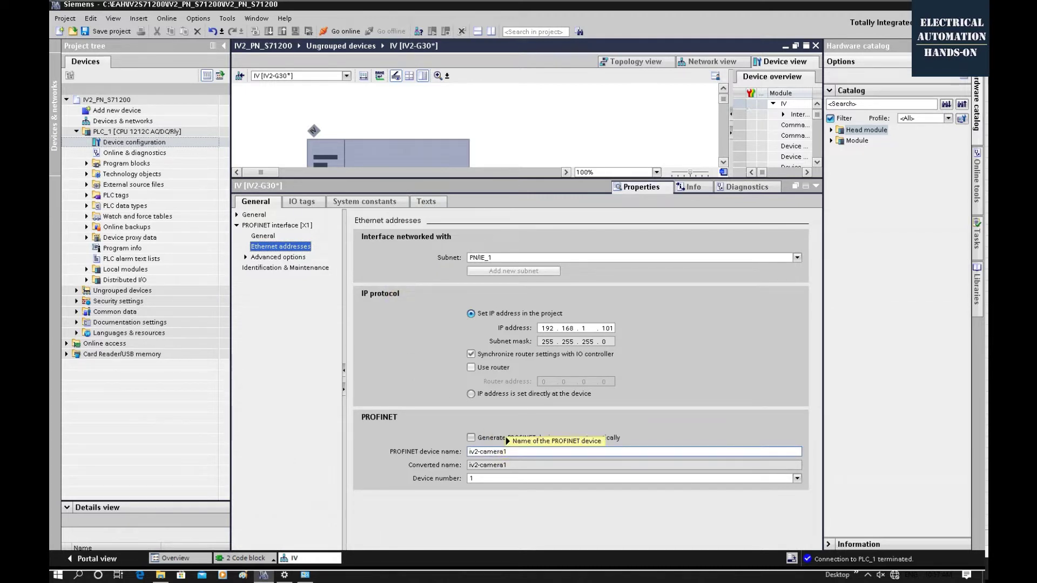
{"action": "mouse_move", "coordinate": [510, 441]}
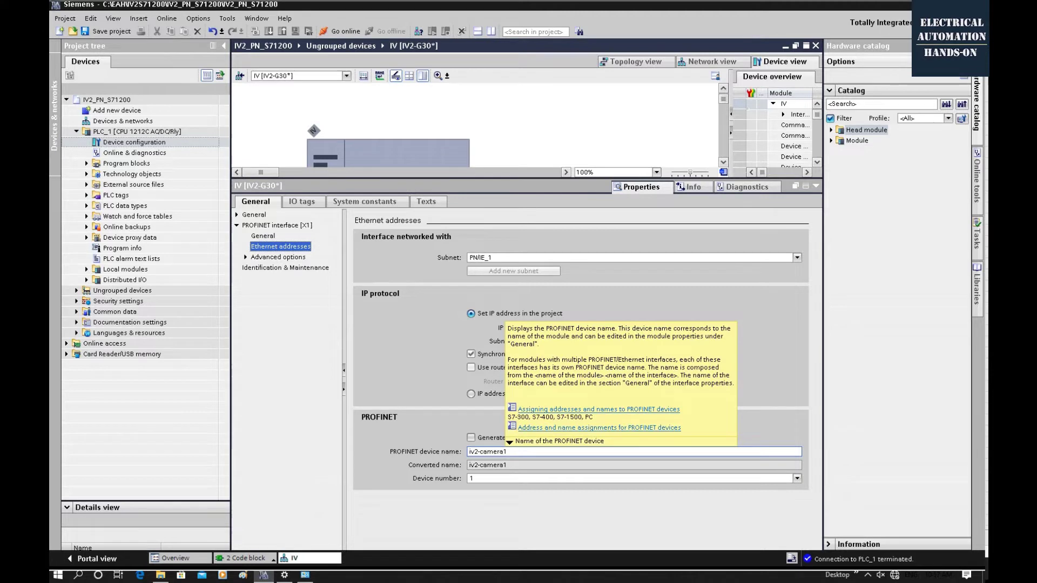
{"action": "left_click", "coordinate": [585, 147]}
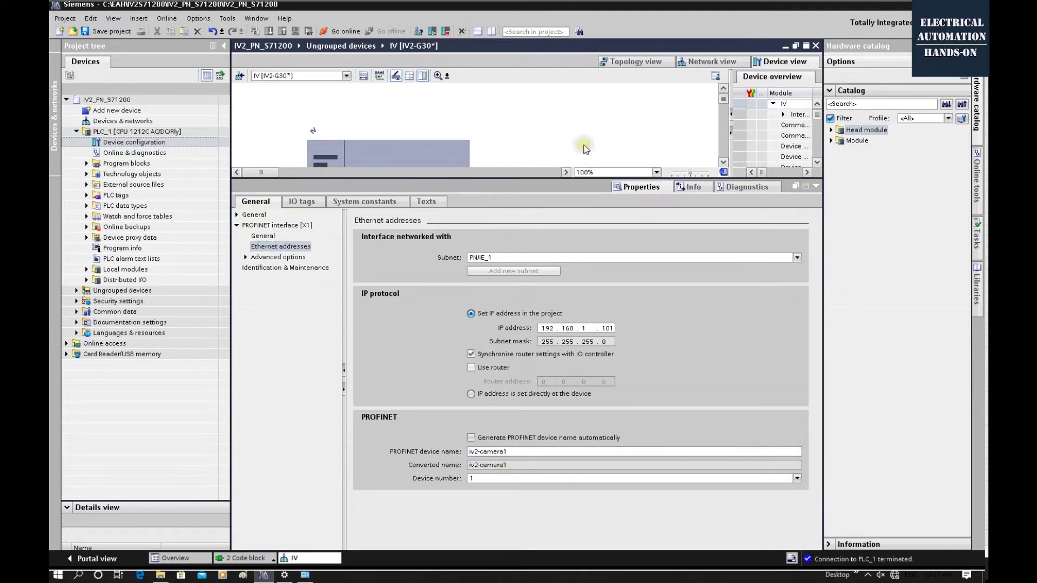
Shrink the properties area and widen the sensor's device overview to expose the module slots and I/O addresses
{"action": "left_click_drag", "start_coordinate": [534, 179], "coordinate": [508, 309]}
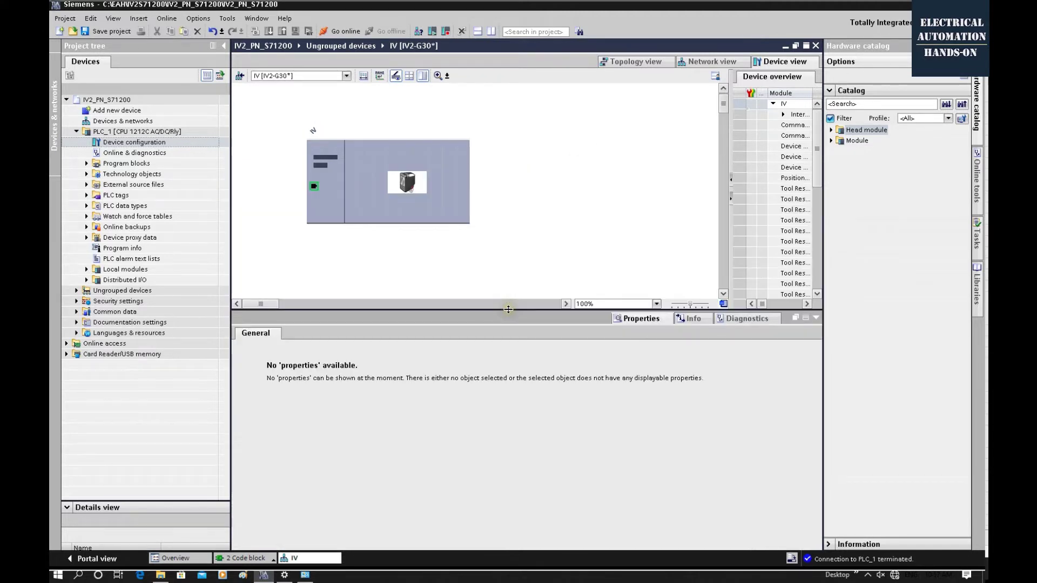
{"action": "left_click", "coordinate": [399, 195]}
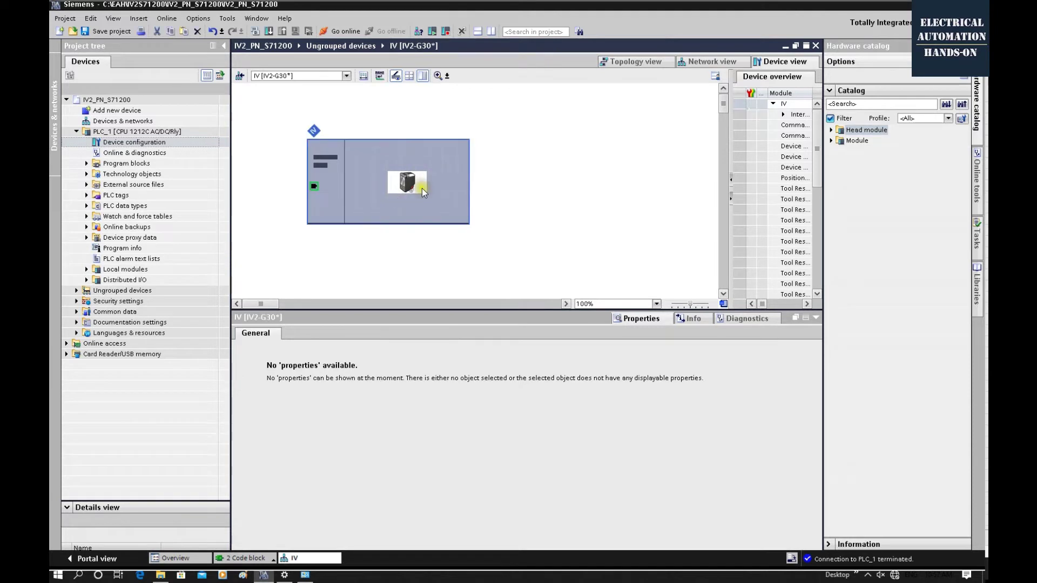
{"action": "left_click_drag", "start_coordinate": [731, 117], "coordinate": [513, 103]}
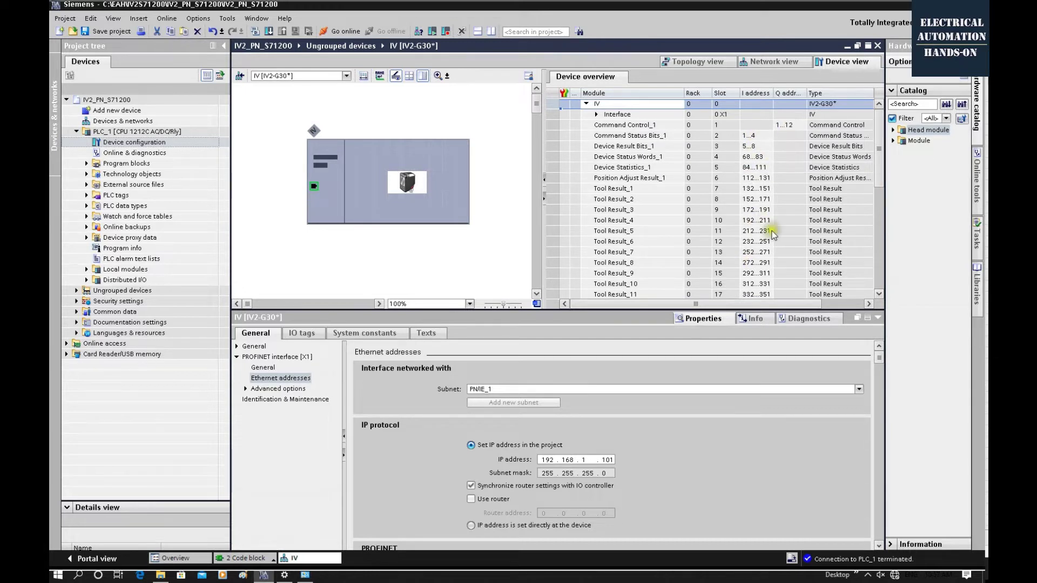
Display the IO tags of the Command Status Bits_1 module and examine its input bits from %I1.0 to %I1.7
{"action": "left_click", "coordinate": [648, 136]}
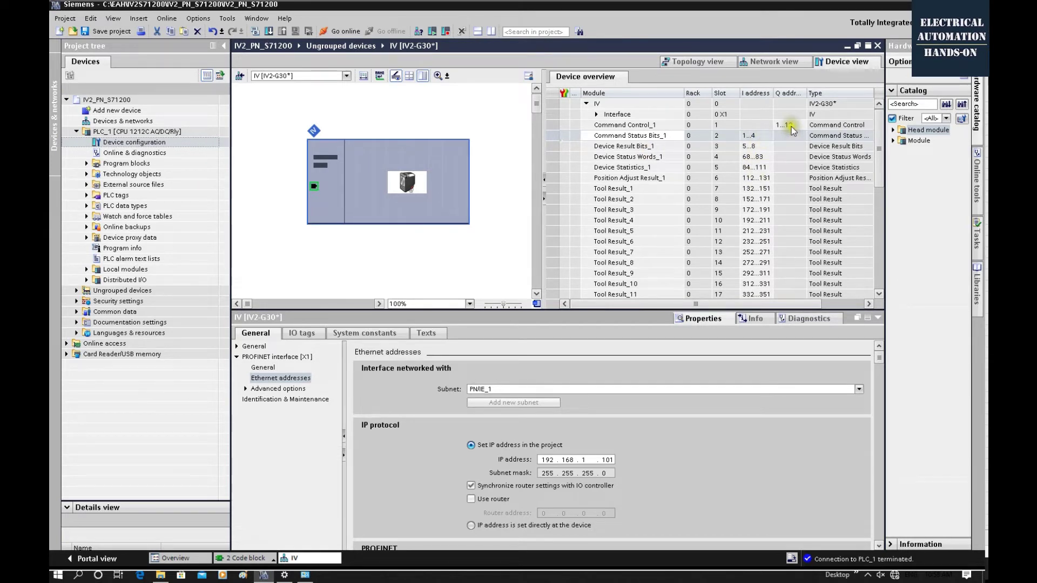
{"action": "left_click", "coordinate": [305, 336]}
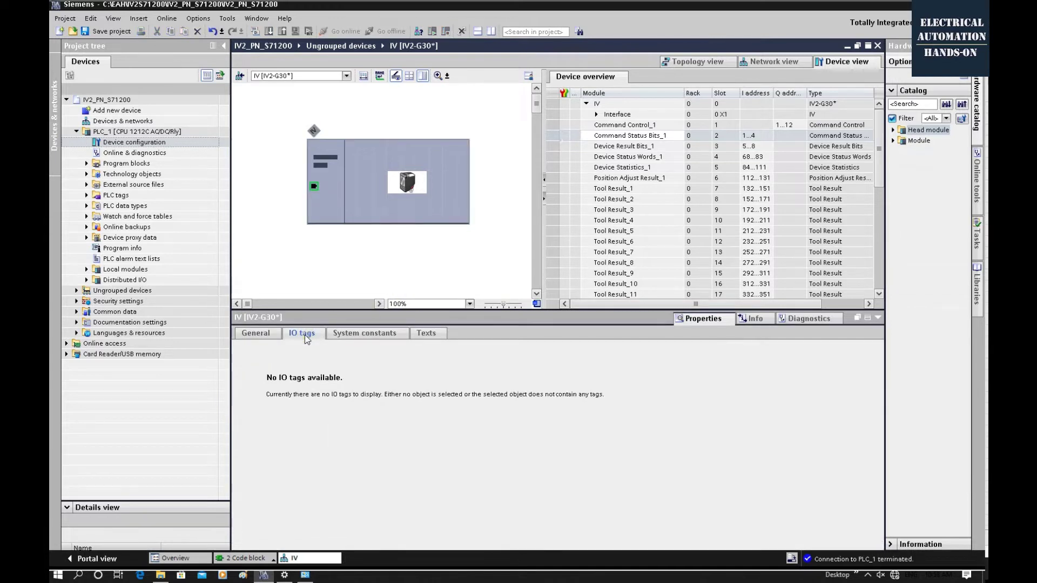
{"action": "left_click", "coordinate": [643, 138]}
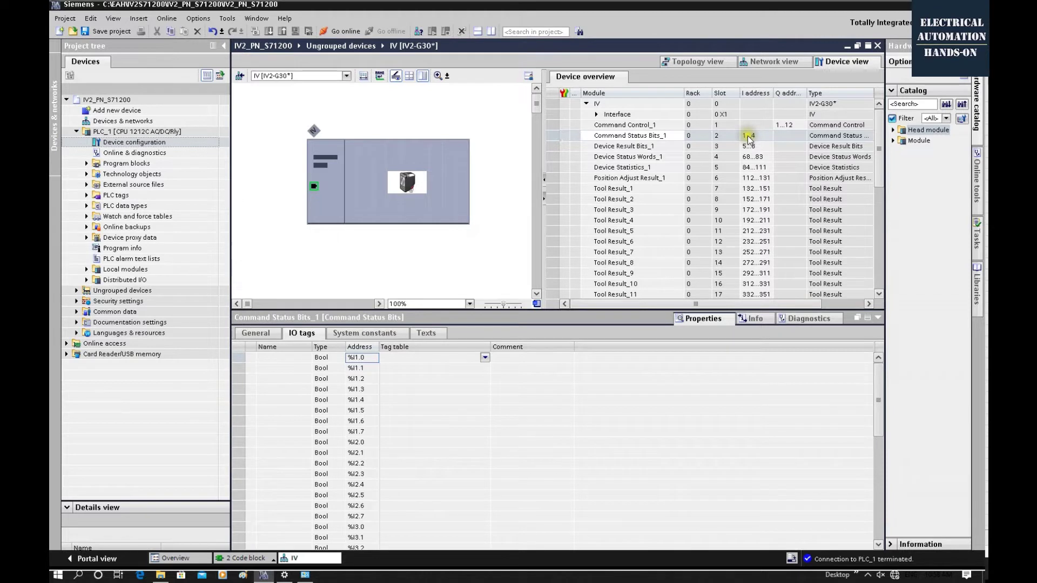
{"action": "left_click", "coordinate": [362, 369]}
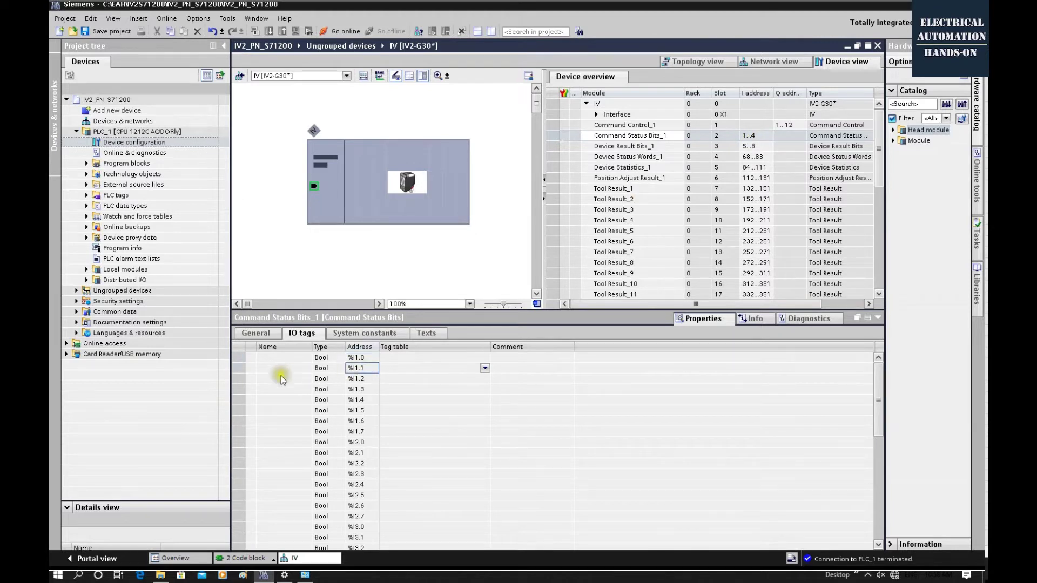
{"action": "left_click", "coordinate": [268, 359]}
{"action": "left_click", "coordinate": [273, 378]}
{"action": "left_click", "coordinate": [270, 433]}
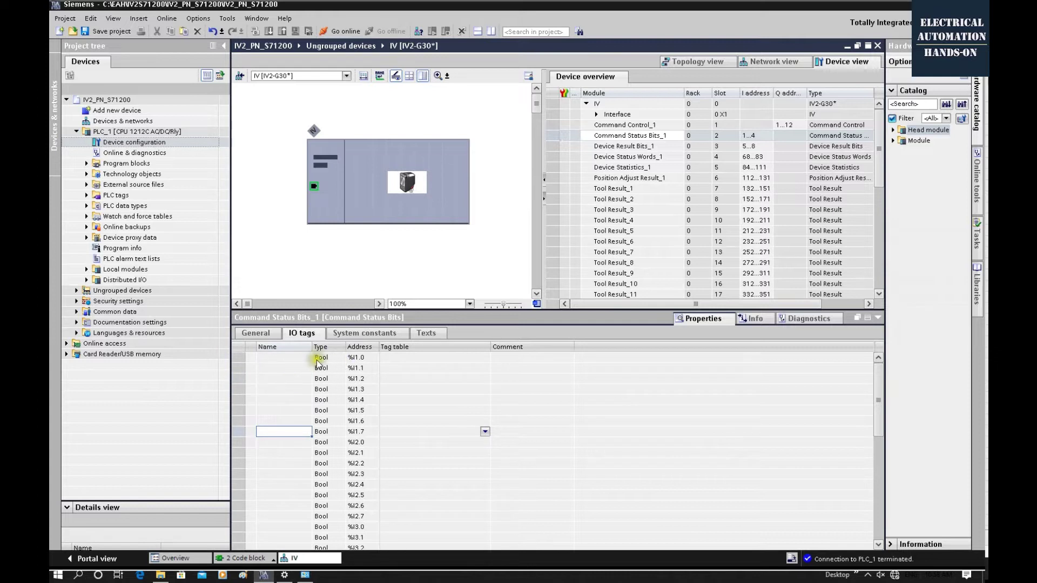
{"action": "left_click", "coordinate": [284, 358]}
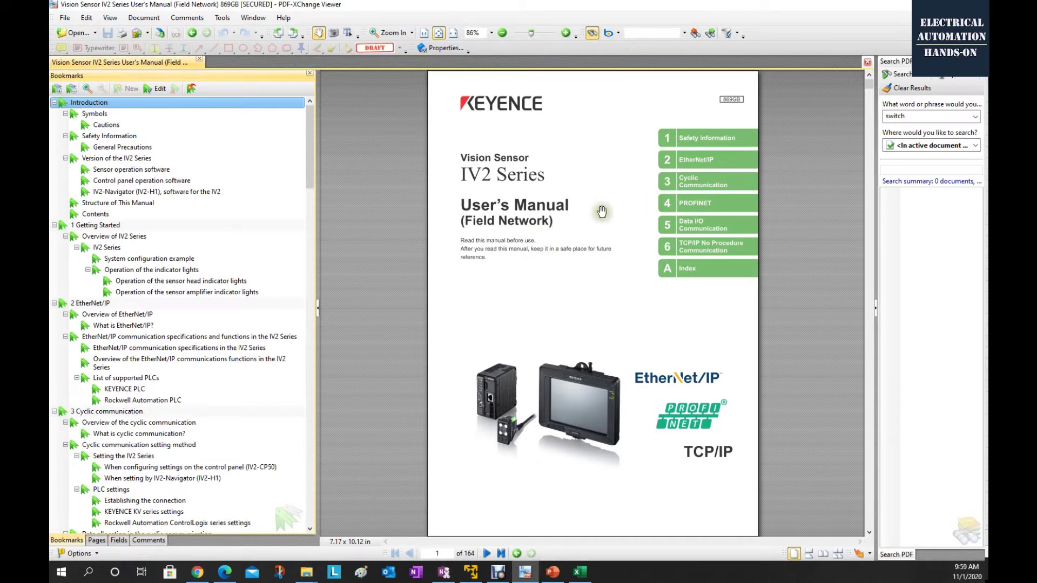
In the IV2 Series User's Manual (Field Network), look up the Input Assembly (IV2 Series → PLC) bit allocation table for cyclic communication
{"action": "scroll", "coordinate": [260, 308], "scroll_direction": "down", "scroll_amount": 4}
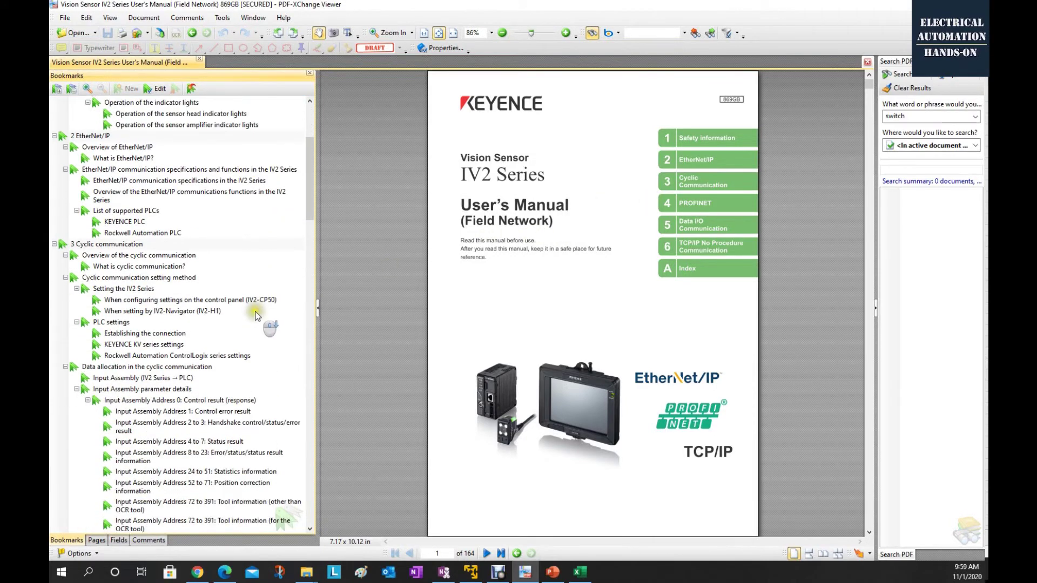
{"action": "left_click", "coordinate": [255, 311]}
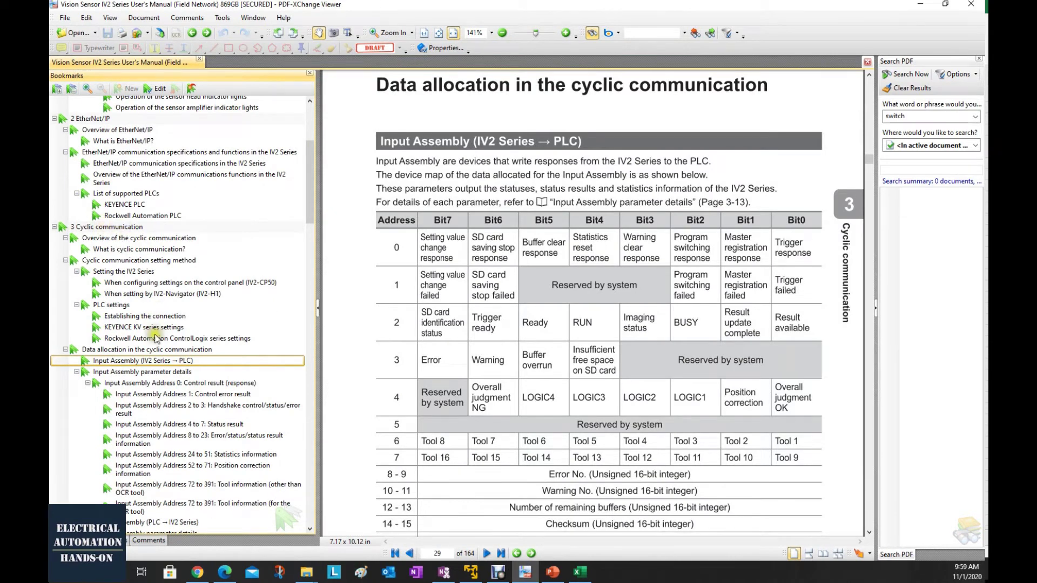
{"action": "left_click", "coordinate": [133, 361]}
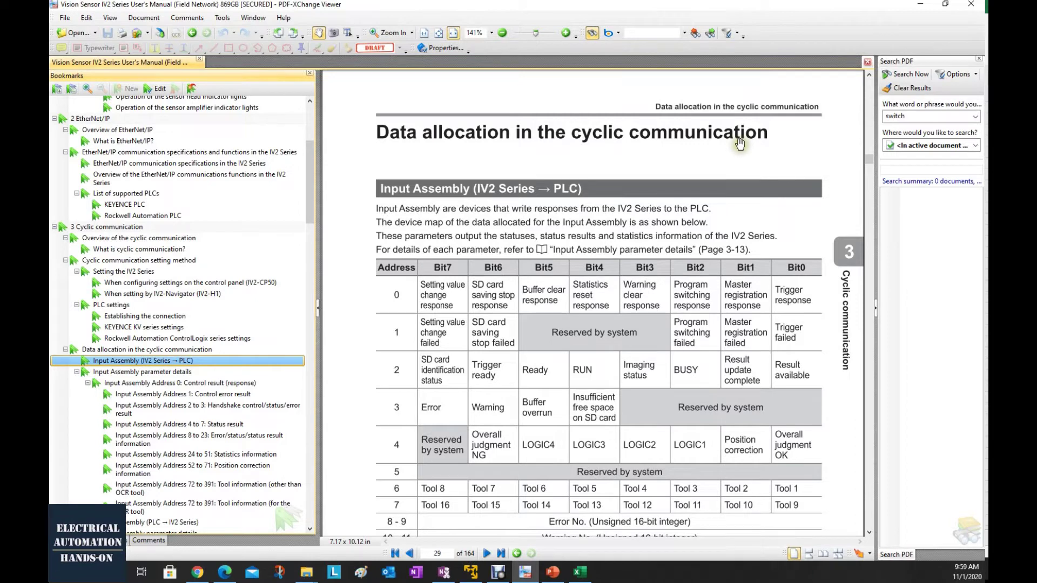
{"action": "scroll", "coordinate": [764, 250], "scroll_direction": "down", "scroll_amount": 3}
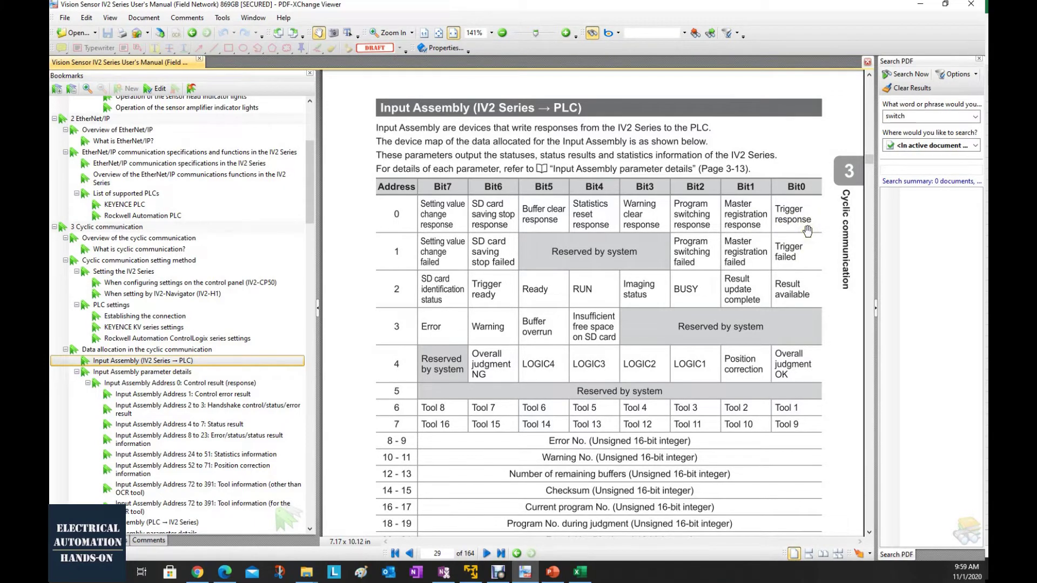
Return to TIA Portal and give the device overview and IO tag table more width by narrowing the device graphic and project tree
{"action": "key", "text": "super+Down"}
{"action": "key", "text": "super+Down"}
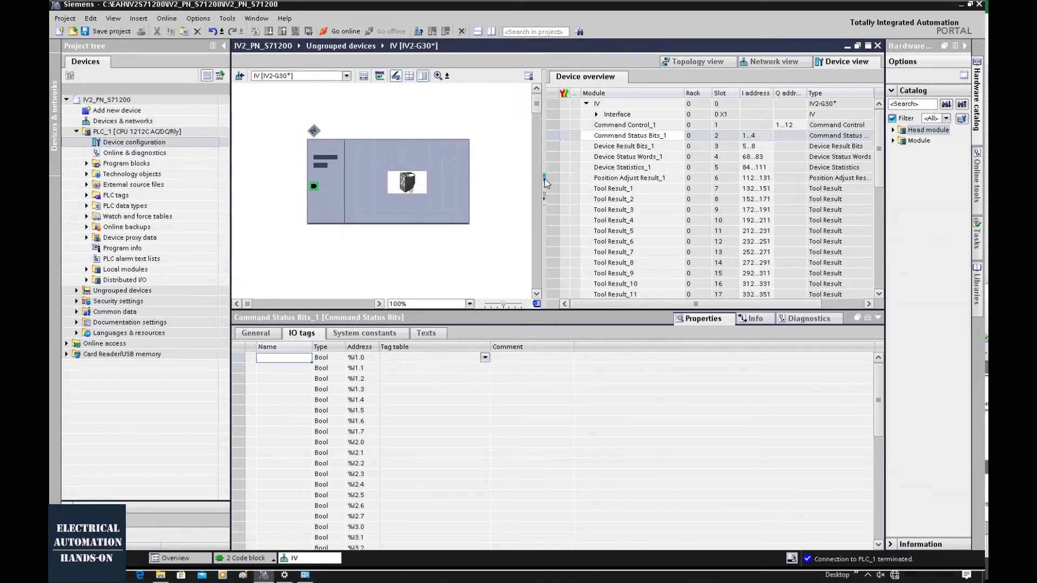
{"action": "left_click", "coordinate": [544, 180]}
{"action": "left_click_drag", "start_coordinate": [229, 194], "coordinate": [132, 194]}
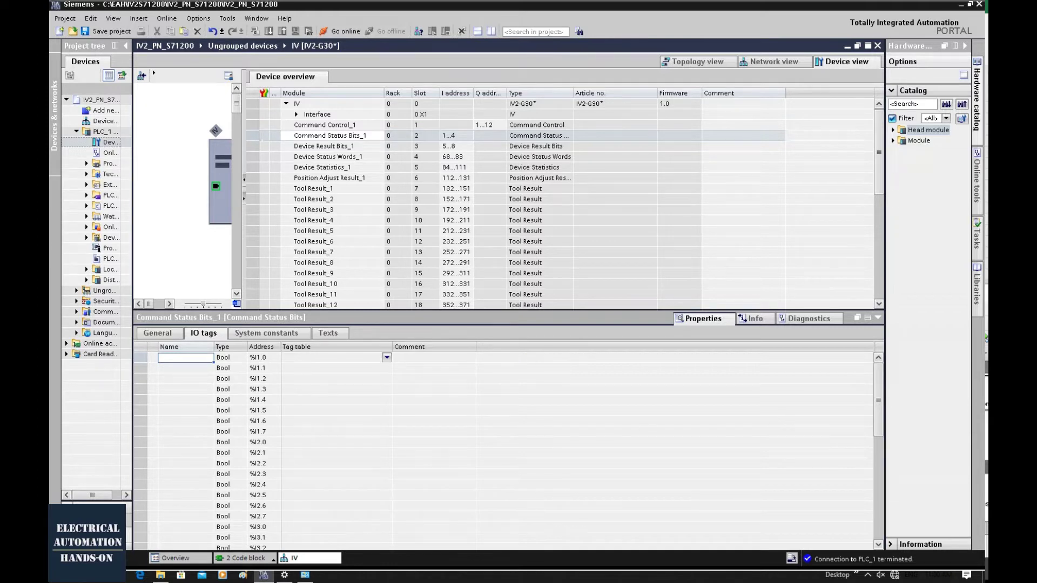
Set the input start addresses of Command Status Bits_1 to 500 and Device Result Bits_1 to 504 in the device overview
{"action": "key", "text": "alt+Tab"}
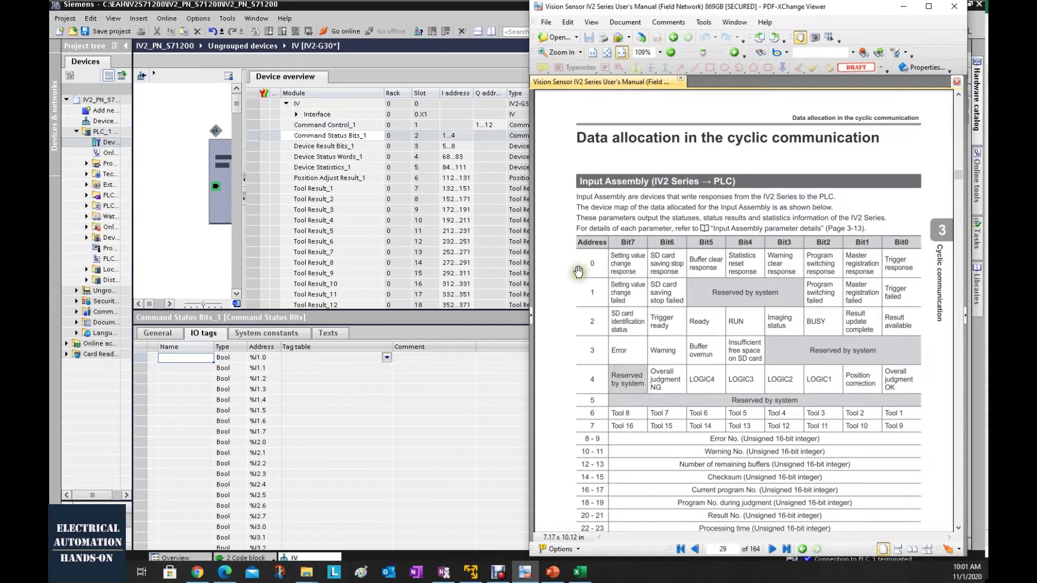
{"action": "left_click", "coordinate": [449, 167]}
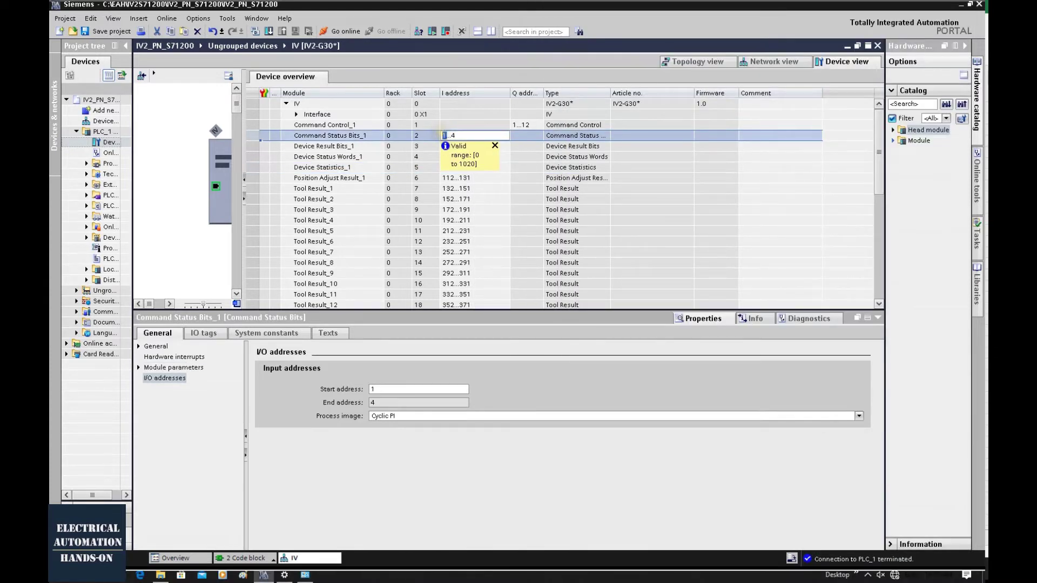
{"action": "type", "text": "00"}
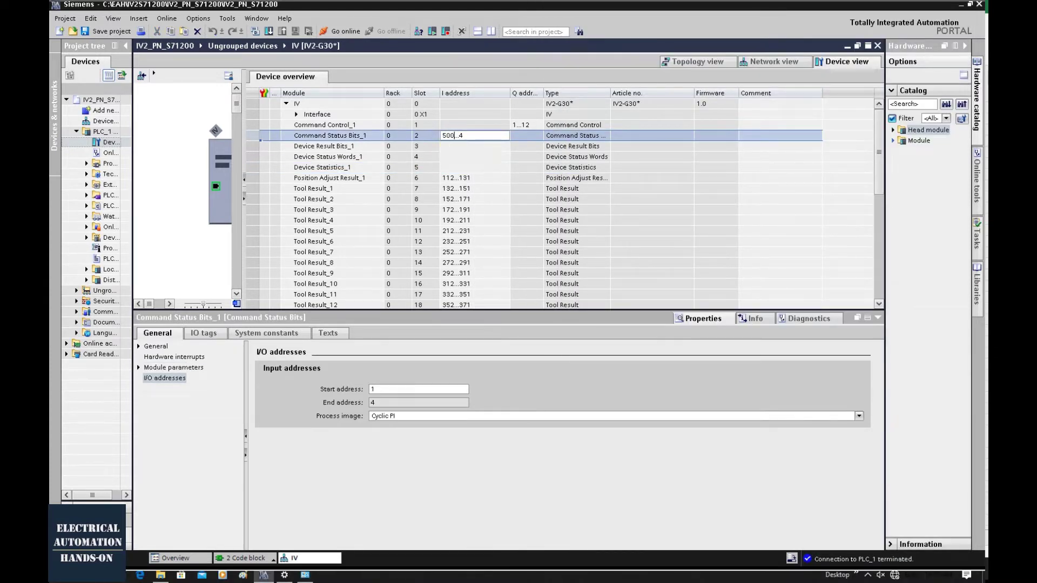
{"action": "key", "text": "Return"}
{"action": "left_click", "coordinate": [471, 167]}
{"action": "left_click", "coordinate": [461, 147]}
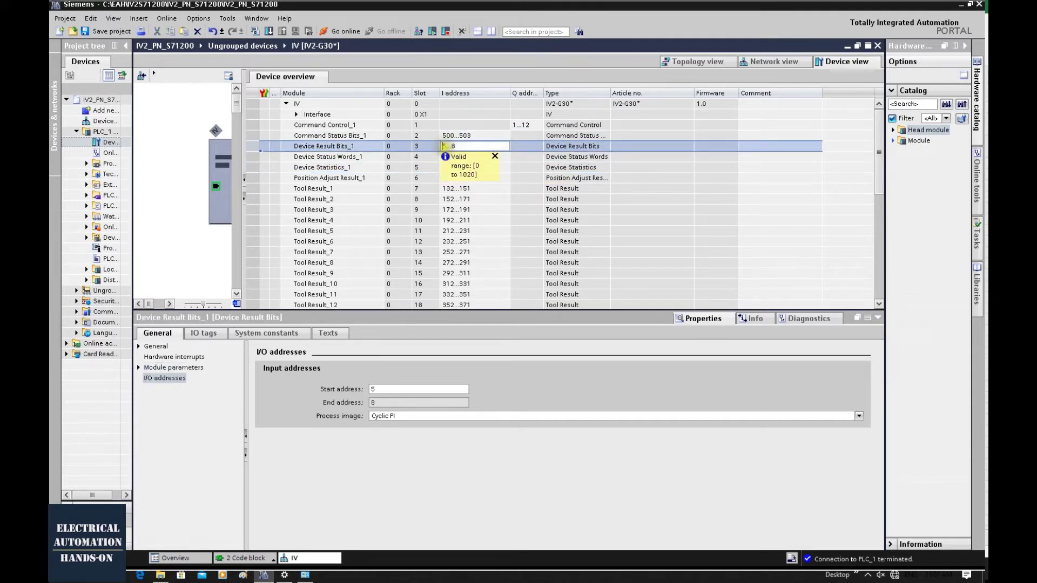
{"action": "type", "text": "04"}
{"action": "key", "text": "Return"}
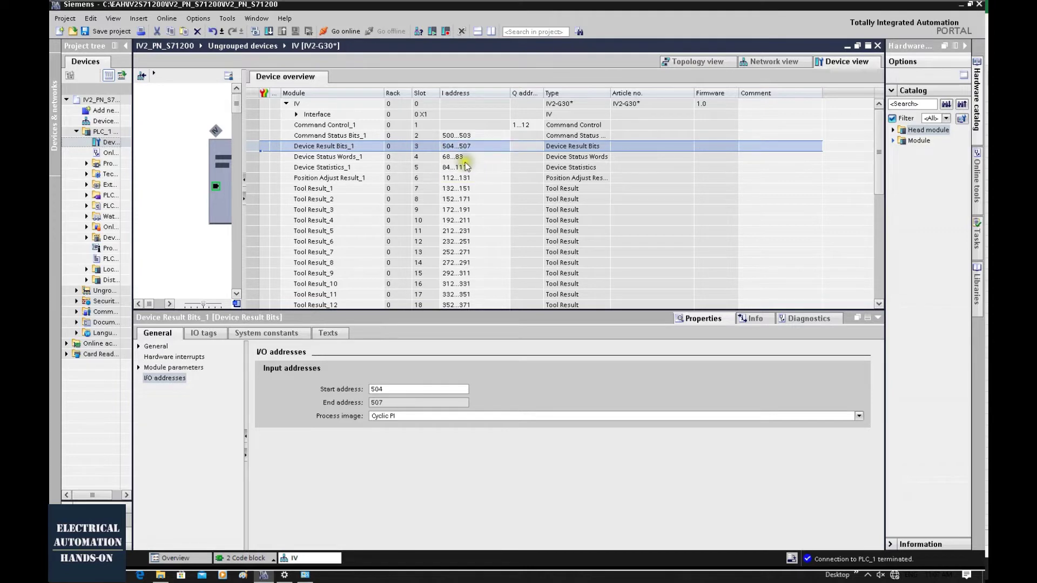
Set the input start addresses of Device Status Words_1 to 508 and Device Statistics_1 to 524
{"action": "type", "text": "508"}
{"action": "key", "text": "Return"}
{"action": "type", "text": "524"}
{"action": "key", "text": "Return"}
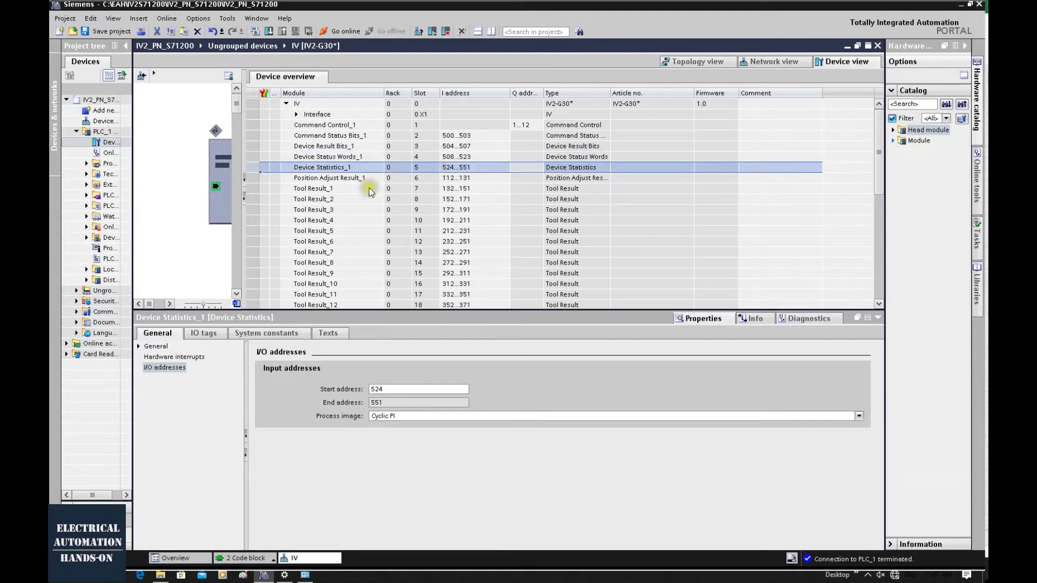
Set the input start address of Position Adjust Result_1 to 552
{"action": "left_click_drag", "start_coordinate": [324, 178], "coordinate": [324, 294]}
{"action": "right_click", "coordinate": [376, 252]}
{"action": "left_click", "coordinate": [451, 463]}
{"action": "left_click", "coordinate": [456, 178]}
{"action": "type", "text": "552"}
{"action": "key", "text": "Return"}
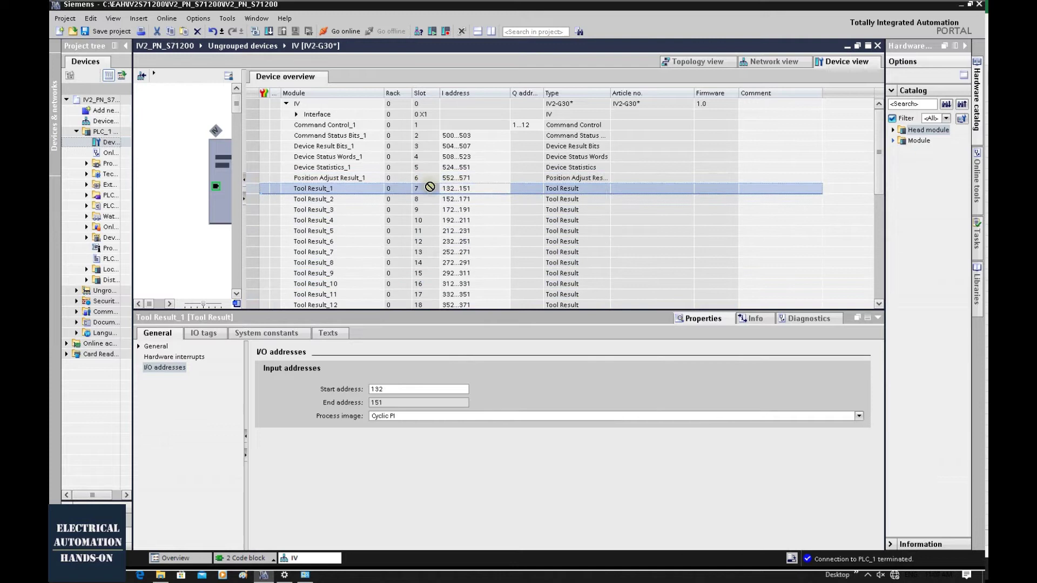
Set the input start addresses of Tool Result_1, Tool Result_2 and Tool Result_3 to 572, 592 and 612
{"action": "key", "text": "Return"}
{"action": "type", "text": "592"}
{"action": "key", "text": "Return"}
{"action": "type", "text": "612"}
{"action": "key", "text": "Return"}
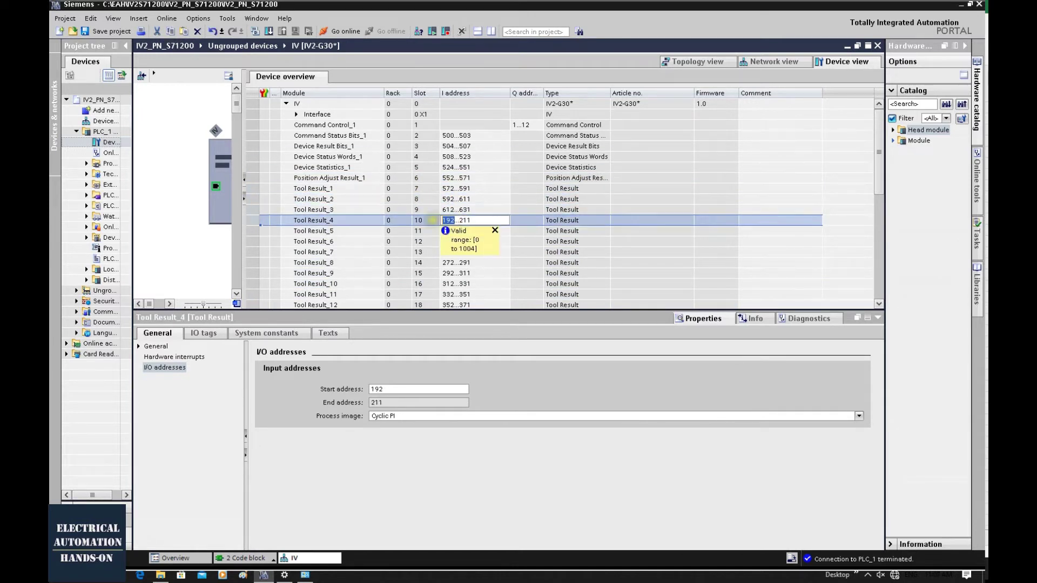
Set the input start addresses of Tool Result_4 through Tool Result_8 to 632, 652, 672, 692 and 712
{"action": "type", "text": "632"}
{"action": "key", "text": "Return"}
{"action": "type", "text": "652"}
{"action": "key", "text": "Return"}
{"action": "type", "text": "672"}
{"action": "key", "text": "Return"}
{"action": "type", "text": "692"}
{"action": "key", "text": "Return"}
{"action": "type", "text": "712"}
{"action": "key", "text": "Return"}
Set the input start addresses of Tool Result_9 through Tool Result_12 to 732, 752, 772 and 792
{"action": "type", "text": "732"}
{"action": "key", "text": "Return"}
{"action": "type", "text": "752"}
{"action": "key", "text": "Return"}
{"action": "type", "text": "772"}
{"action": "key", "text": "Return"}
{"action": "type", "text": "792"}
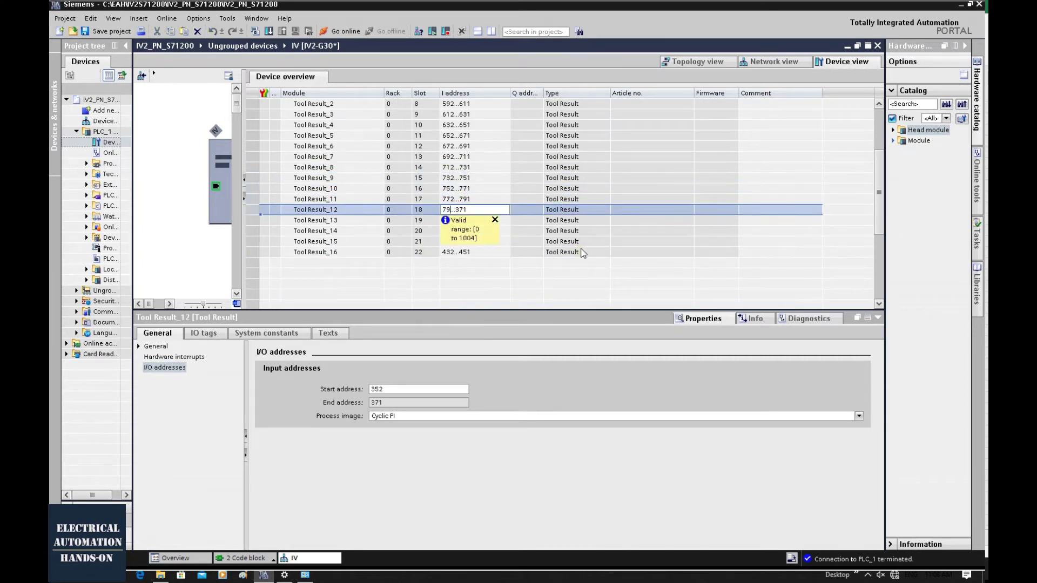
{"action": "key", "text": "Return"}
Set the input start addresses of Tool Result_13 through Tool Result_16 to 812, 832, 852 and 872
{"action": "type", "text": "812...831"}
{"action": "key", "text": "Return"}
{"action": "type", "text": "832...851"}
{"action": "key", "text": "Return"}
{"action": "type", "text": "852"}
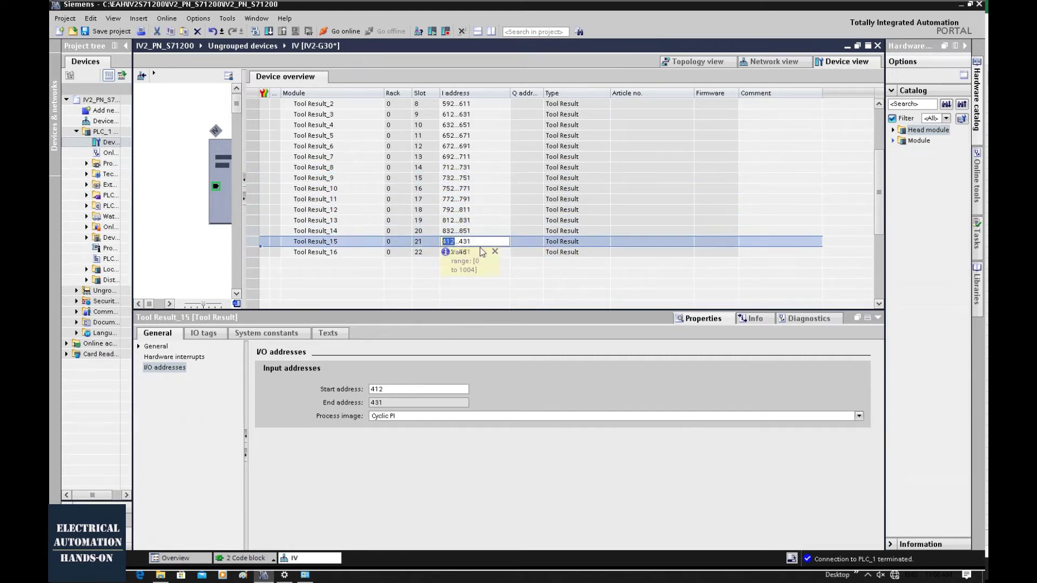
{"action": "key", "text": "Return"}
{"action": "type", "text": "872"}
{"action": "key", "text": "Return"}
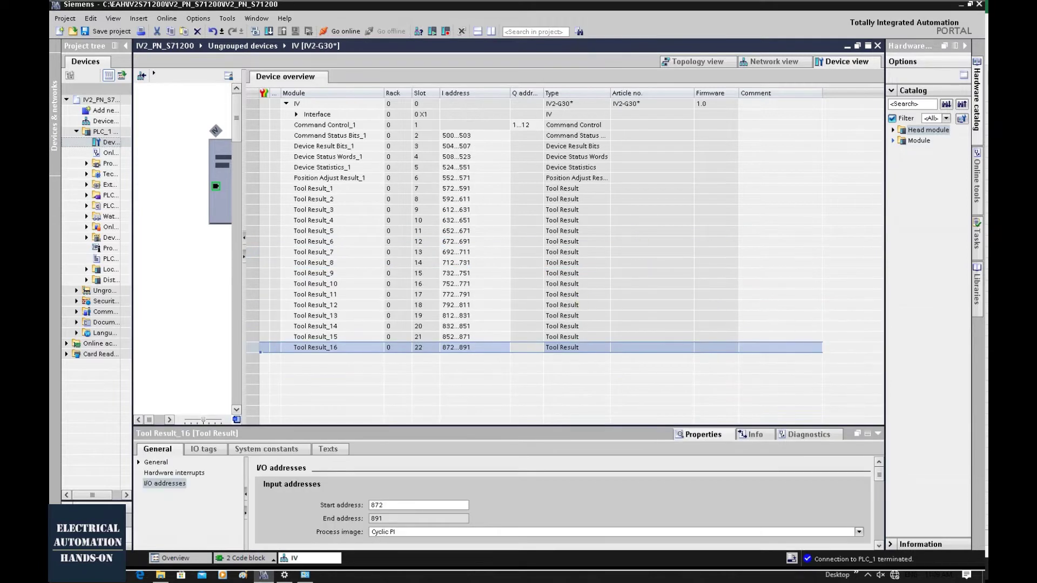
Set the output start address of Command Control_1 to 500 and widen the Q address column
{"action": "key", "text": "Up"}
{"action": "key", "text": "Up"}
{"action": "key", "text": "Up"}
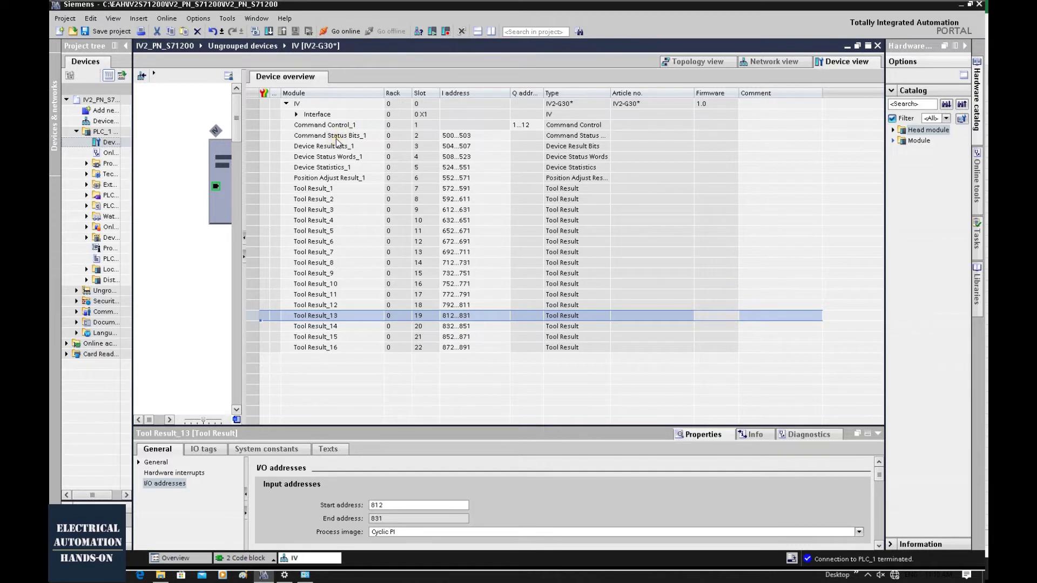
{"action": "left_click", "coordinate": [520, 126]}
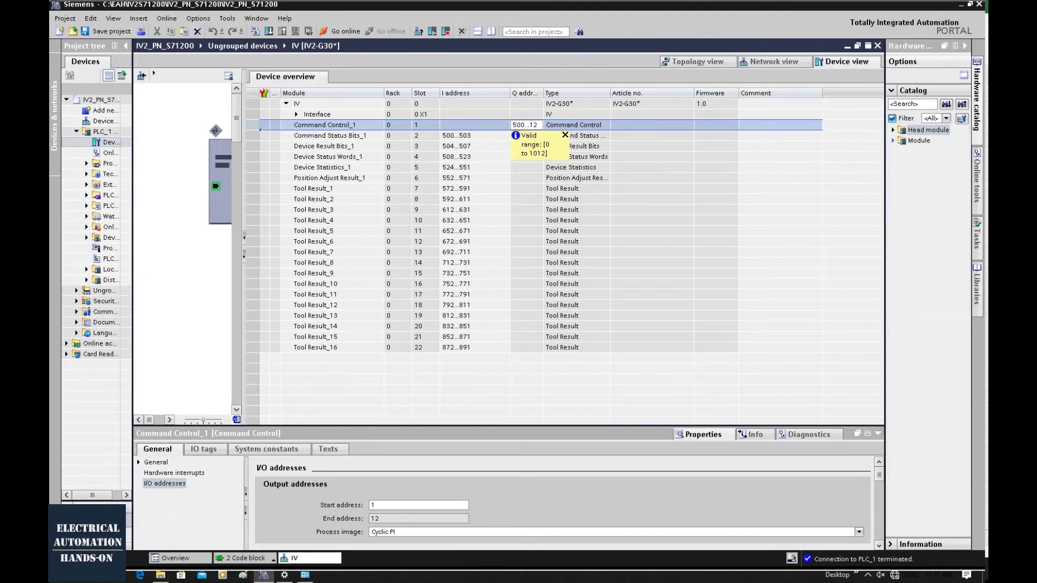
{"action": "type", "text": "500"}
{"action": "key", "text": "Return"}
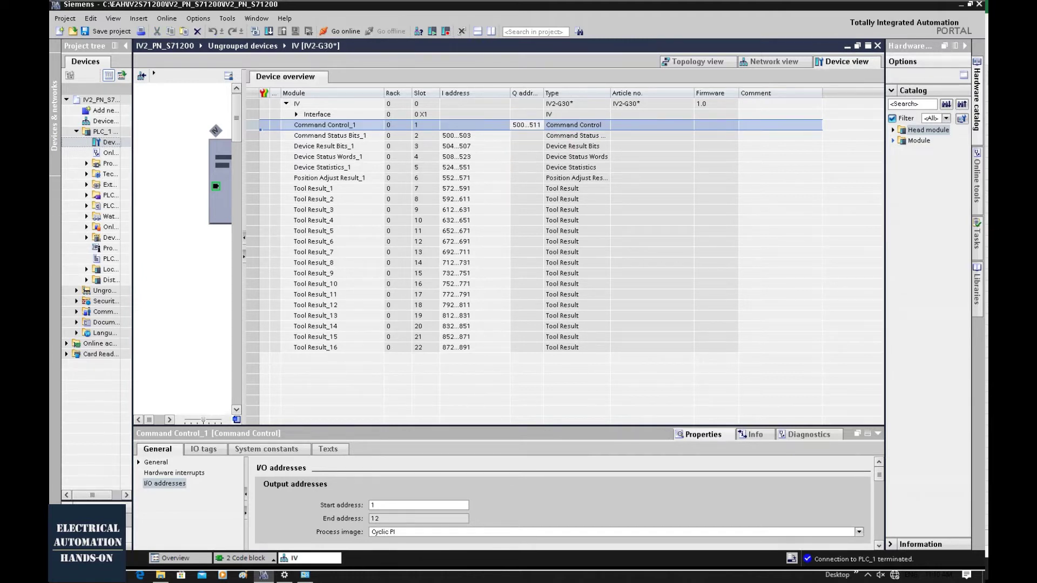
{"action": "left_click_drag", "start_coordinate": [545, 93], "coordinate": [608, 96]}
{"action": "left_click", "coordinate": [638, 216]}
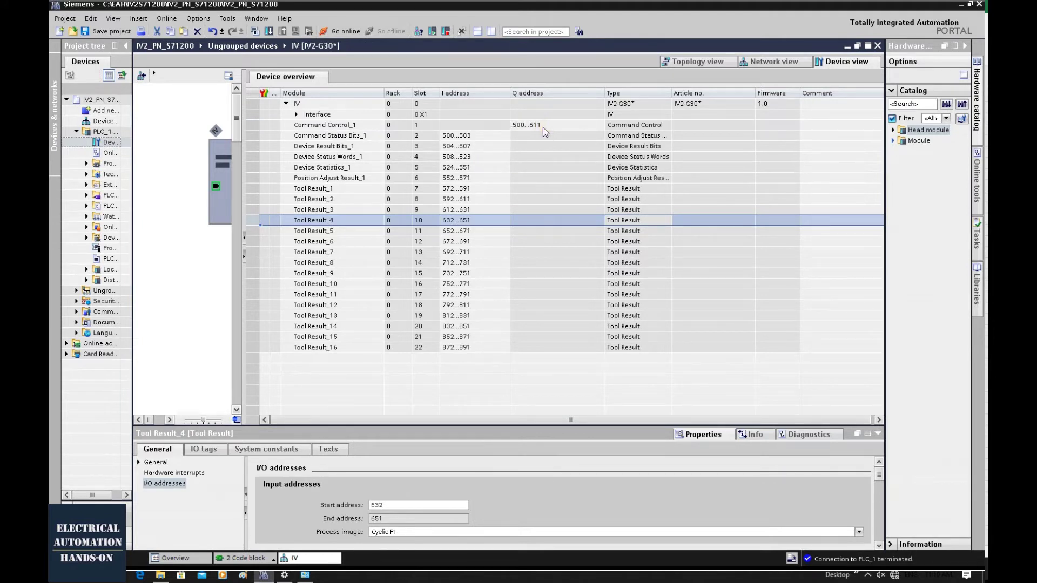
Enlarge the properties area and display the IO tags of Command Status Bits_1 alongside the manual's Input Assembly table
{"action": "left_click_drag", "start_coordinate": [435, 439], "coordinate": [440, 282]}
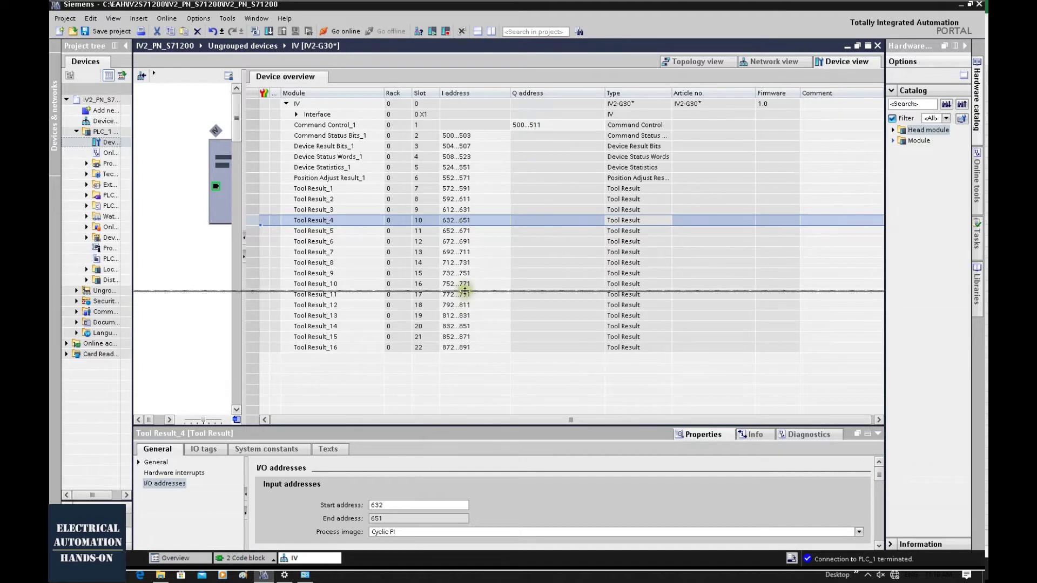
{"action": "left_click", "coordinate": [357, 138]}
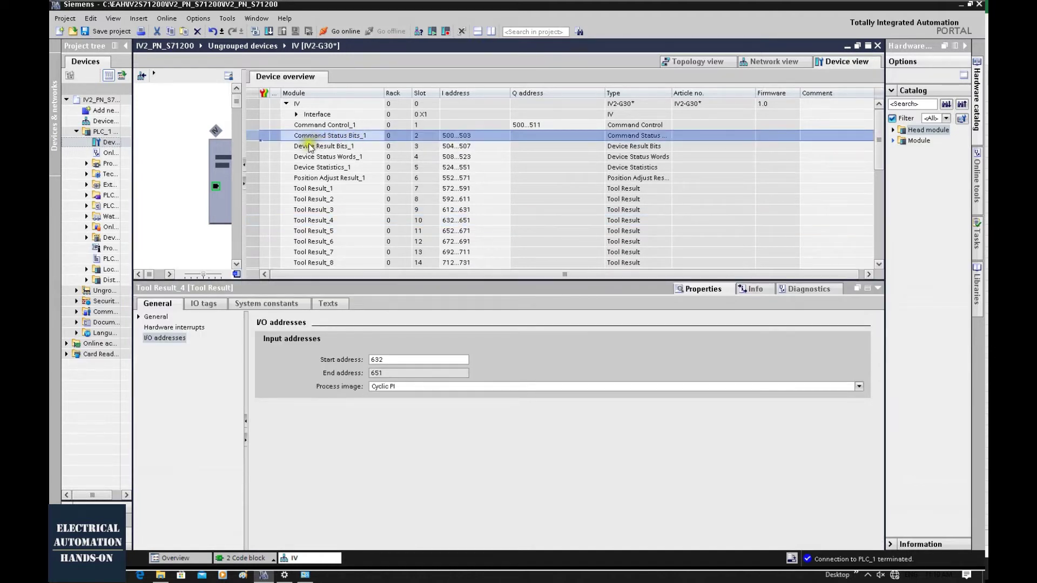
{"action": "left_click", "coordinate": [178, 341]}
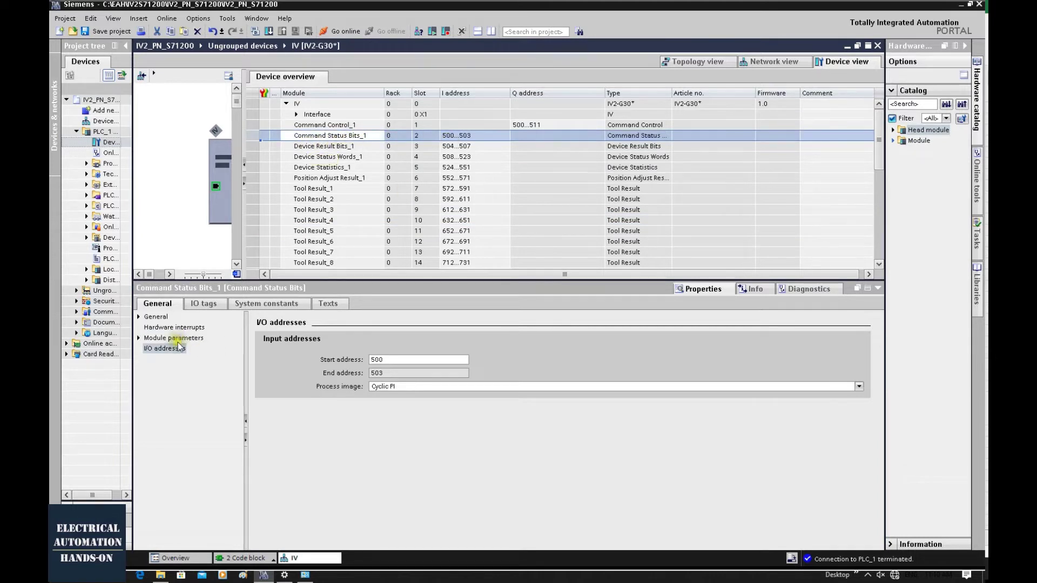
{"action": "left_click", "coordinate": [213, 306]}
{"action": "left_click", "coordinate": [333, 370]}
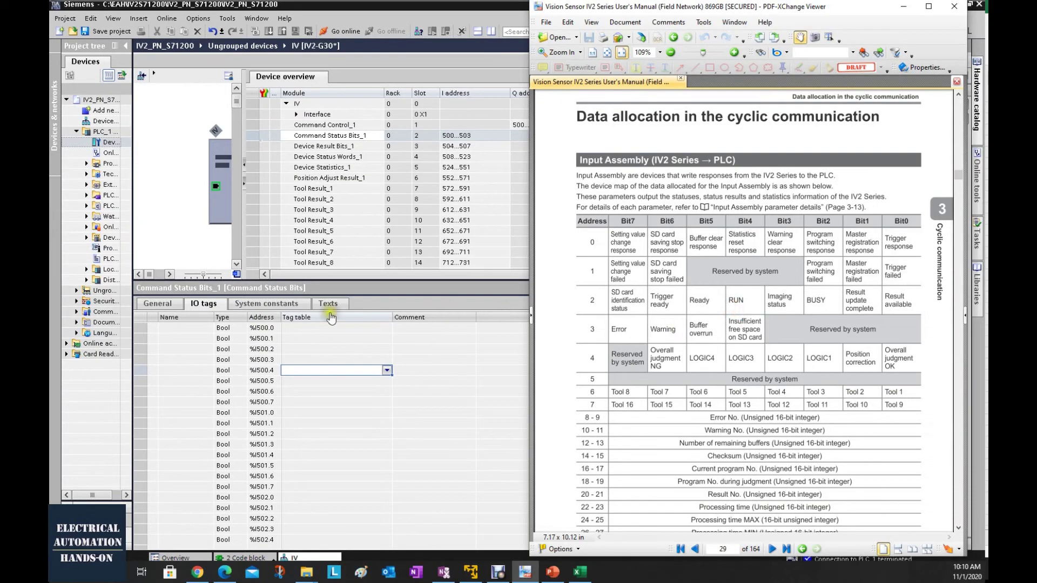
{"action": "left_click", "coordinate": [342, 378]}
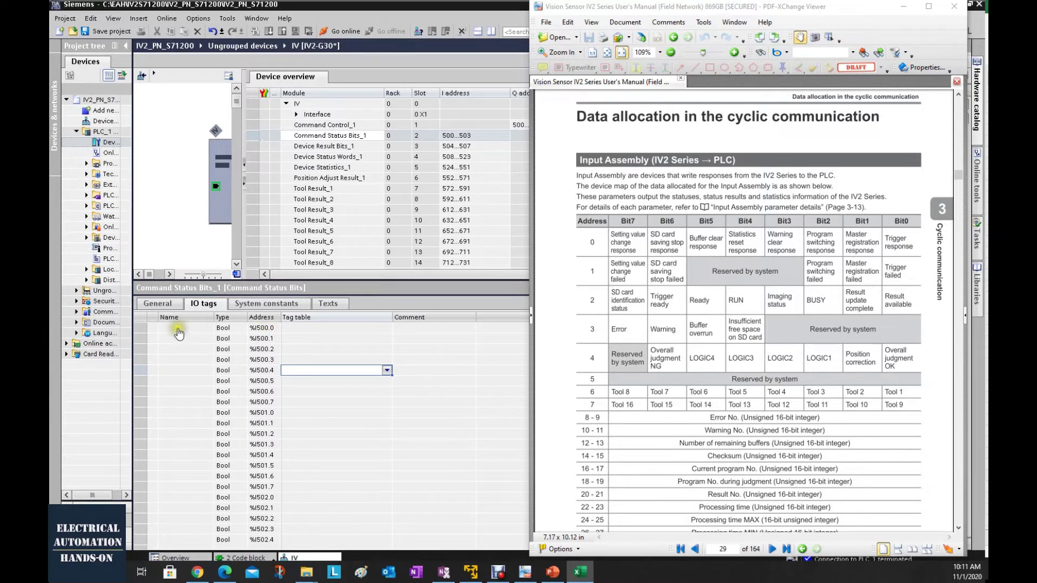
Name the input tag at %I500.0 IV2-TriggerResponse
{"action": "left_click", "coordinate": [161, 330]}
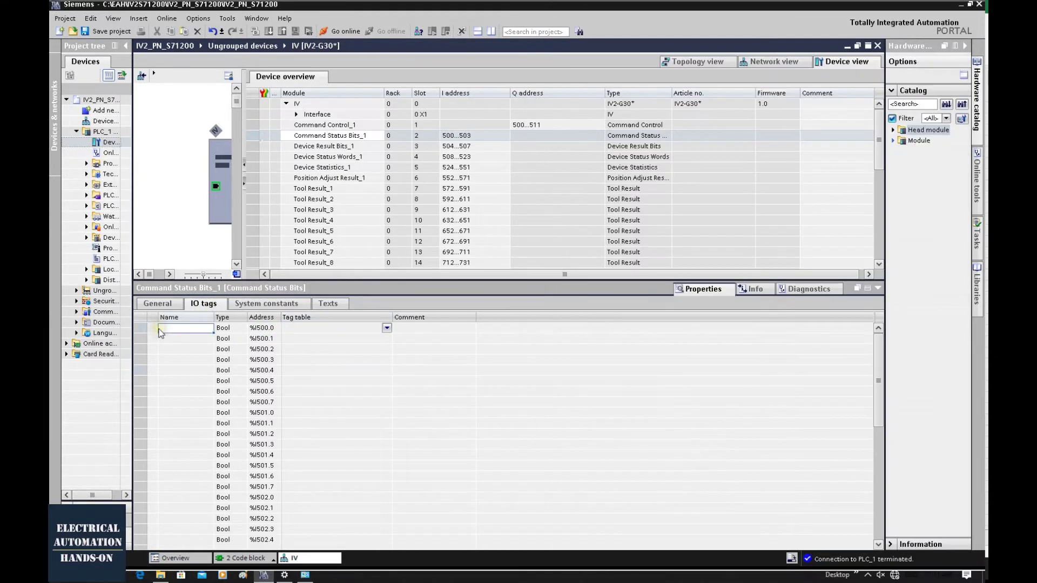
{"action": "type", "text": "IV2-"}
{"action": "type", "text": "Trigge"}
{"action": "type", "text": "rResponse"}
{"action": "key", "text": "Return"}
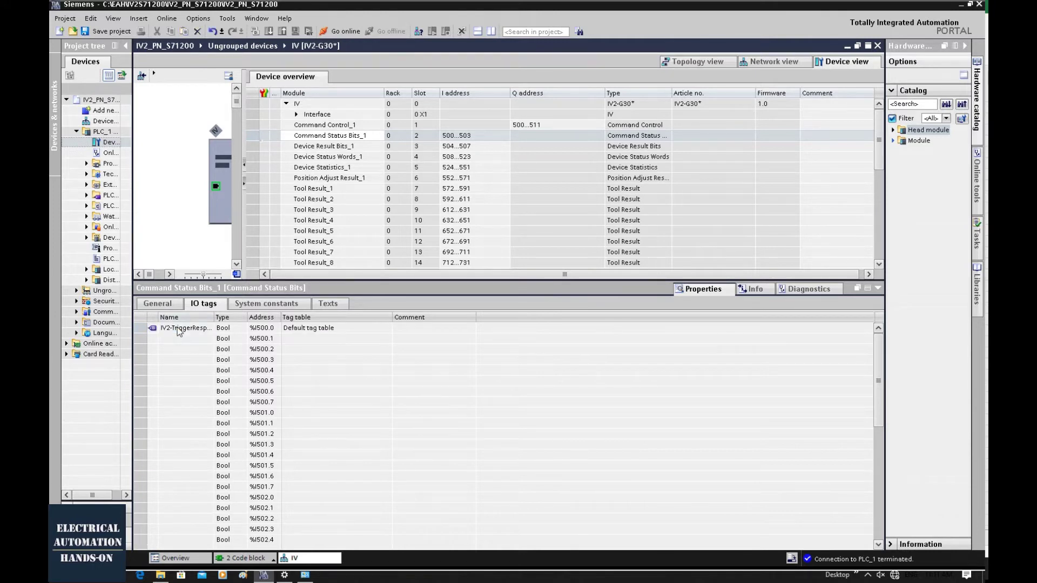
Check the status bits in the manual's Input Assembly table and name the tag at %I502.0 IV2-Busy
{"action": "left_click", "coordinate": [304, 361]}
{"action": "key", "text": "alt+Tab"}
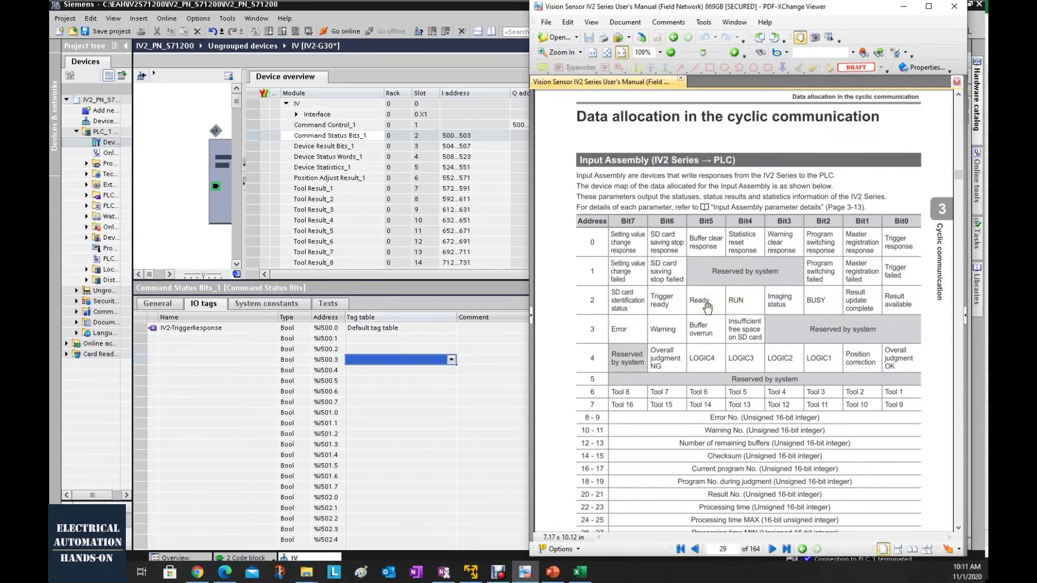
{"action": "left_click", "coordinate": [477, 413]}
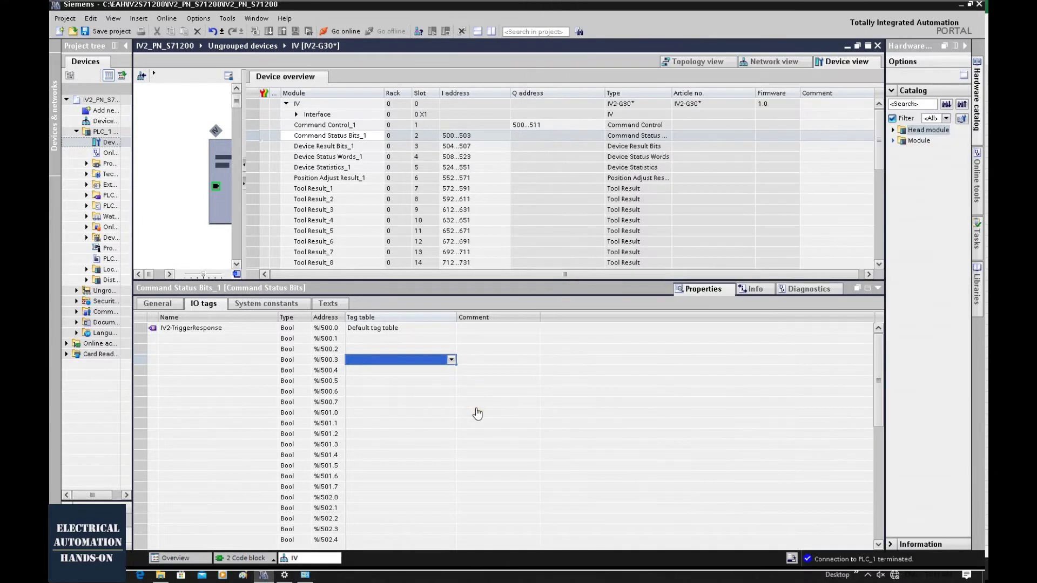
{"action": "left_click", "coordinate": [398, 413]}
{"action": "scroll", "coordinate": [391, 417], "scroll_direction": "down", "scroll_amount": 3}
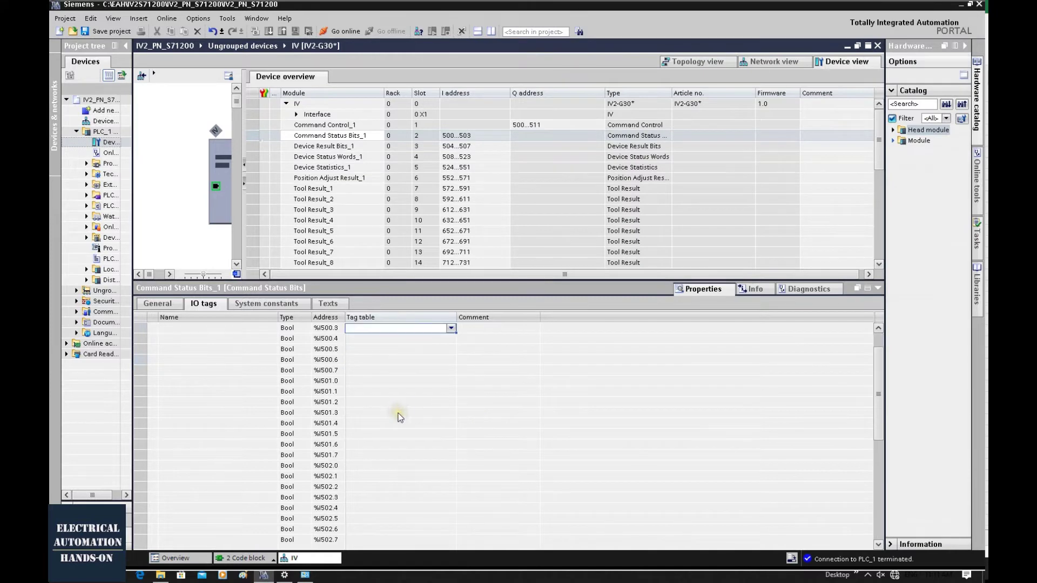
{"action": "left_click", "coordinate": [333, 402]}
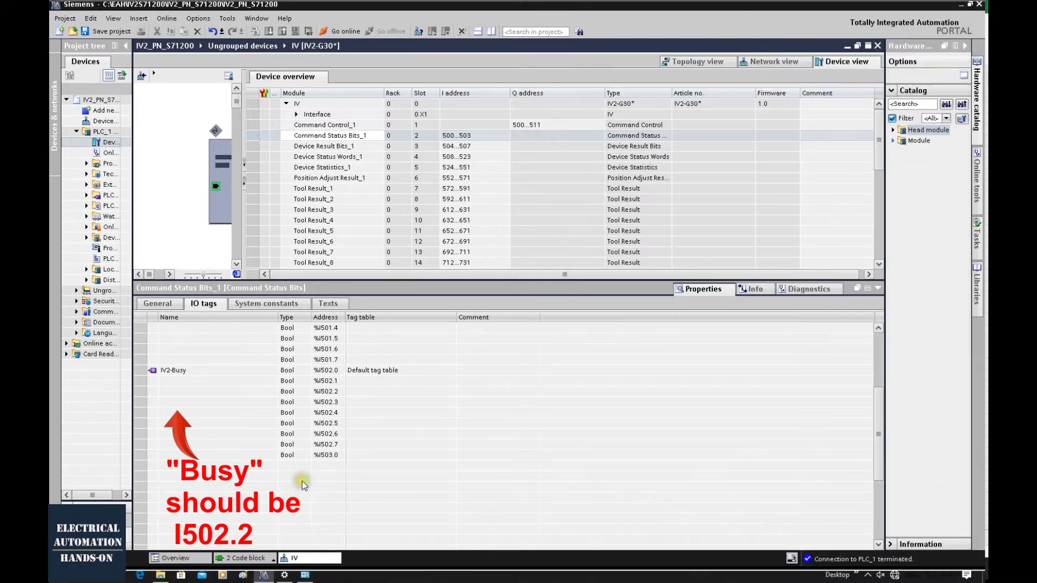
Name the input tag at %I502.4 IV2-Run
{"action": "double_click", "coordinate": [204, 409]}
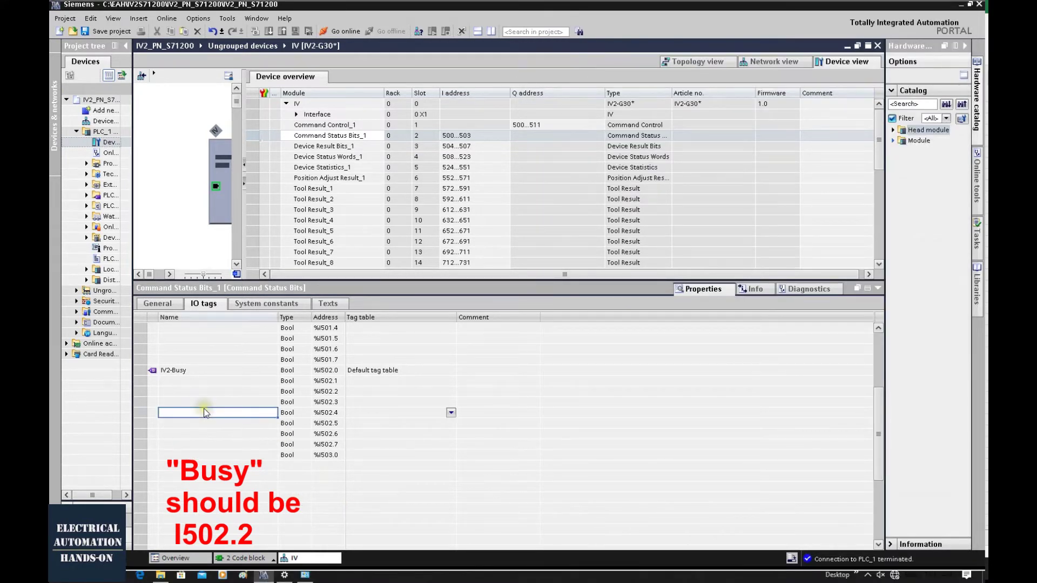
{"action": "type", "text": "IV2-Run"}
{"action": "scroll", "coordinate": [172, 426], "scroll_direction": "up", "scroll_amount": 4}
Name the input tag at %I502.5 IV2-Ready
{"action": "double_click", "coordinate": [169, 423]}
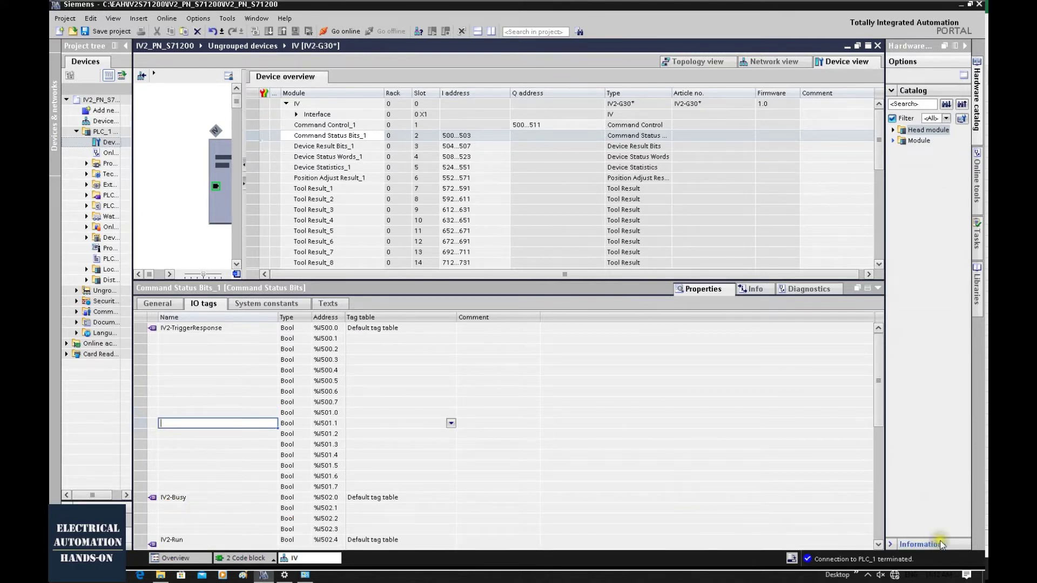
{"action": "left_click", "coordinate": [879, 544]}
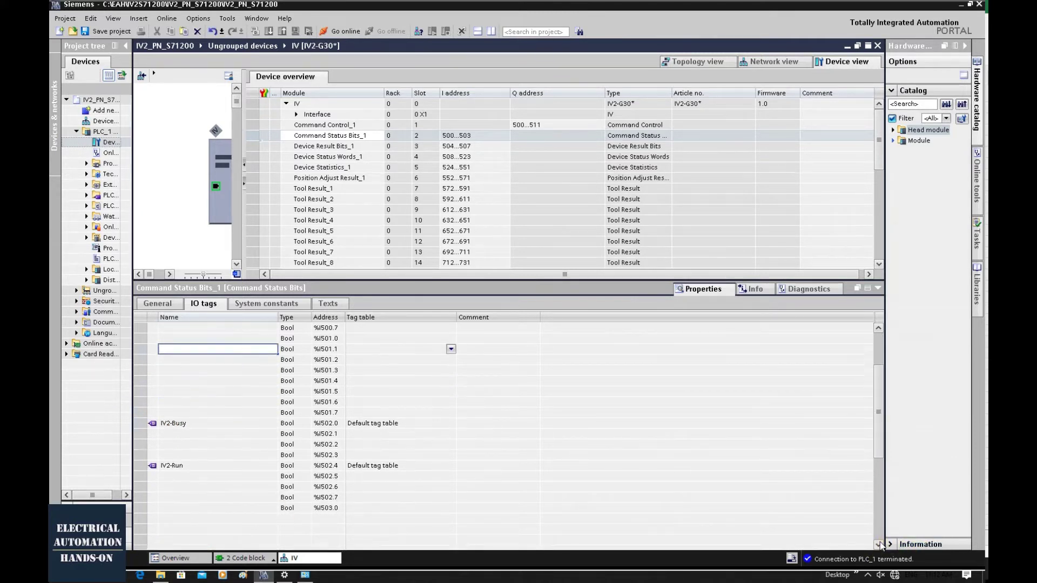
{"action": "double_click", "coordinate": [167, 466]}
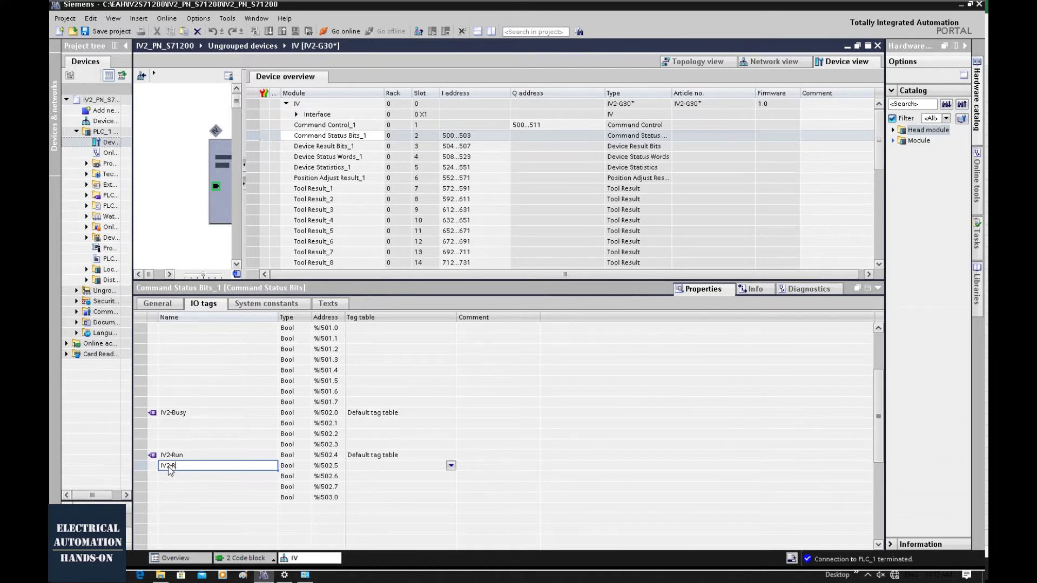
{"action": "type", "text": "IV2-Ready"}
{"action": "key", "text": "Return"}
Enter IV2-Error as the tag name at %I502.7, checking the bit allocation against the manual's Input Assembly table
{"action": "scroll", "coordinate": [167, 466], "scroll_direction": "up", "scroll_amount": 3}
{"action": "left_click", "coordinate": [365, 434]}
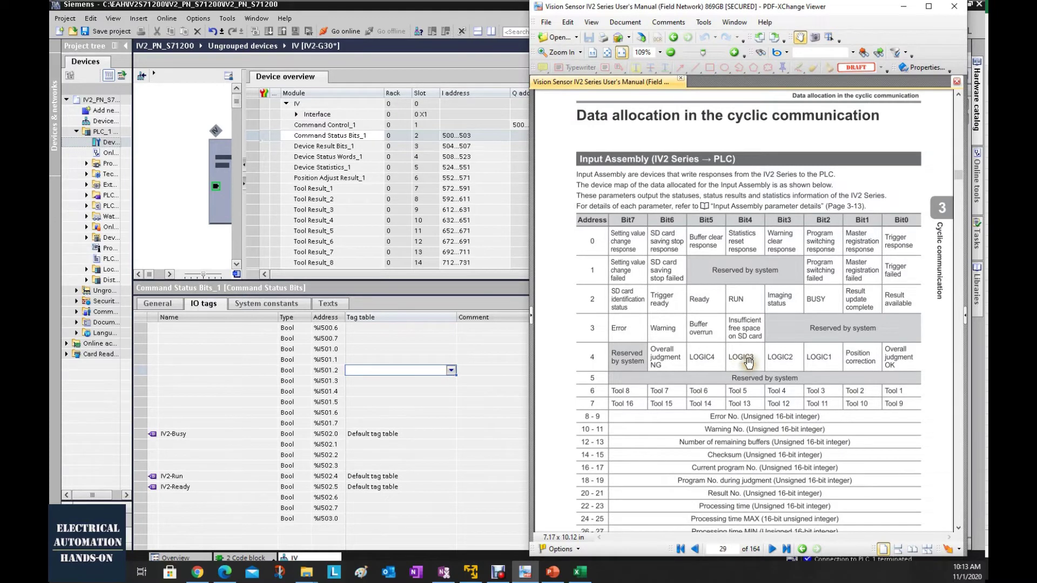
{"action": "scroll", "coordinate": [746, 359], "scroll_direction": "down", "scroll_amount": 2}
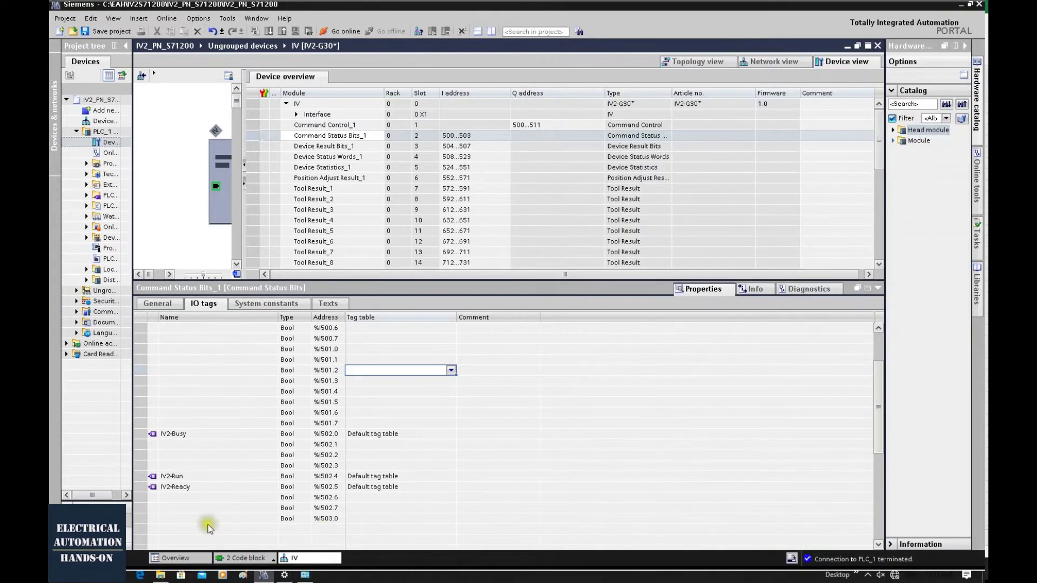
{"action": "left_click", "coordinate": [175, 507]}
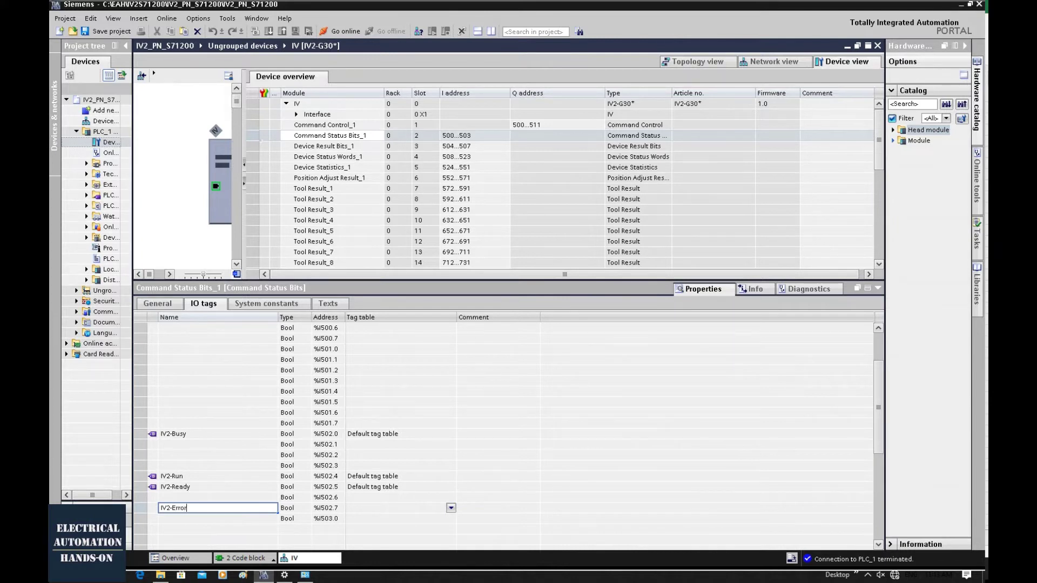
{"action": "scroll", "coordinate": [362, 425], "scroll_direction": "up", "scroll_amount": 2}
{"action": "left_click", "coordinate": [373, 423]}
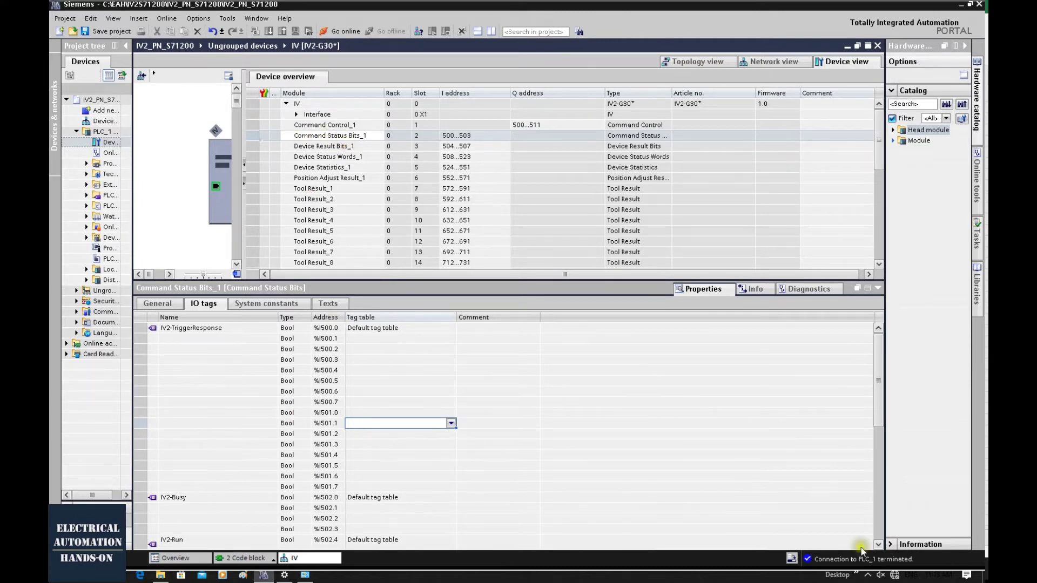
{"action": "key", "text": "alt+Tab"}
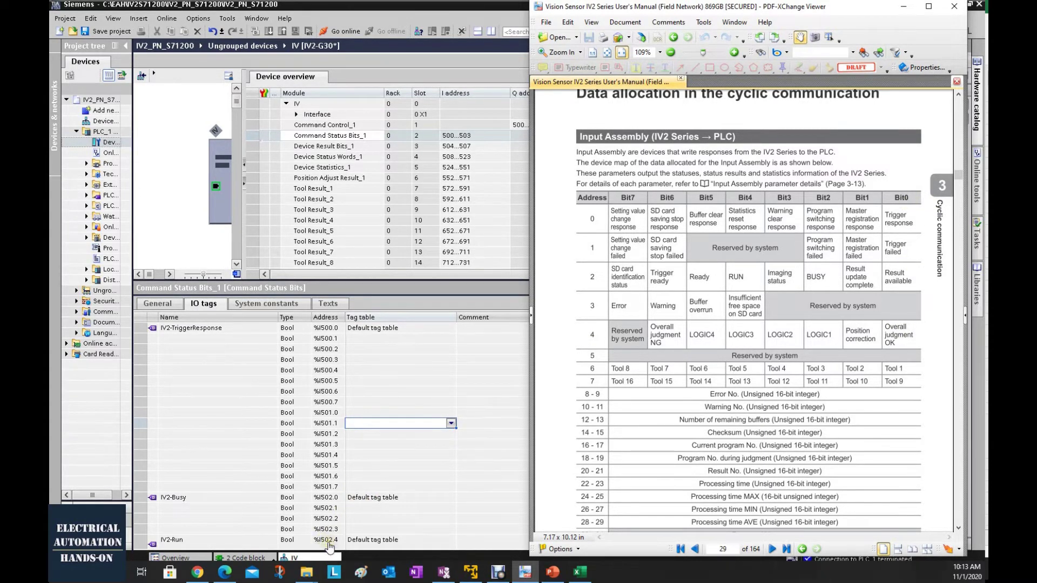
Name the Device Result Bits_1 input tag at %I504.0 IV2-Judgement OK and widen the Name column to show it fully
{"action": "double_click", "coordinate": [456, 147]}
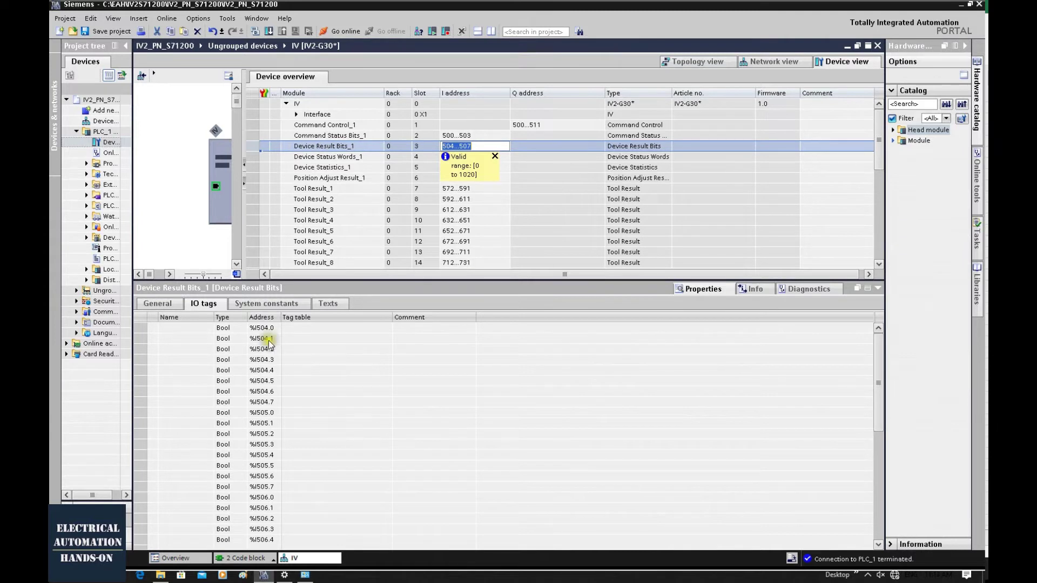
{"action": "key", "text": "Return"}
{"action": "left_click", "coordinate": [170, 329]}
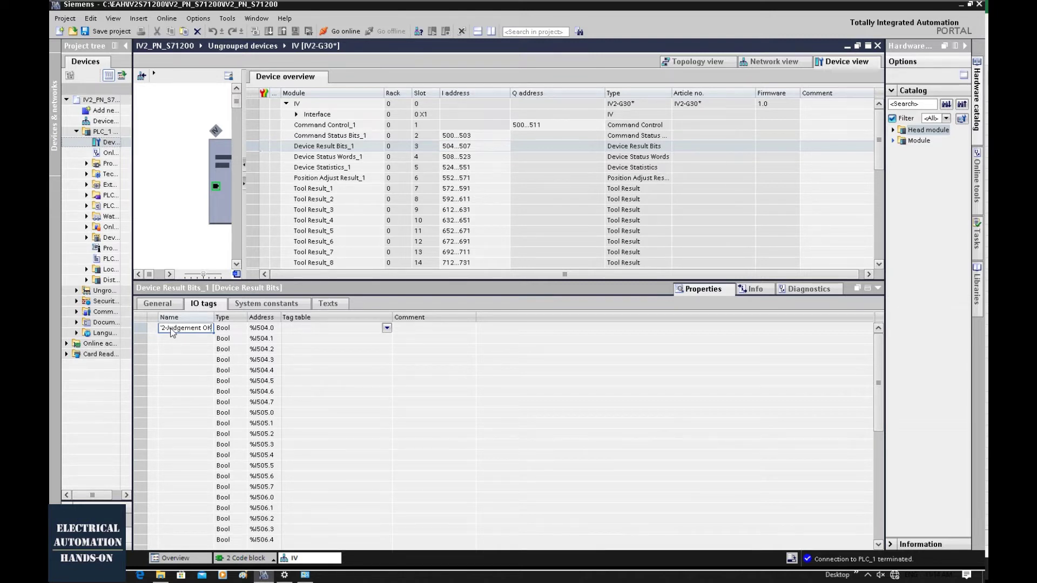
{"action": "key", "text": "Return"}
{"action": "left_click", "coordinate": [292, 338]}
{"action": "left_click_drag", "start_coordinate": [214, 317], "coordinate": [289, 317]}
{"action": "left_click", "coordinate": [216, 328]}
{"action": "left_click", "coordinate": [208, 329]}
{"action": "type", "text": "_"}
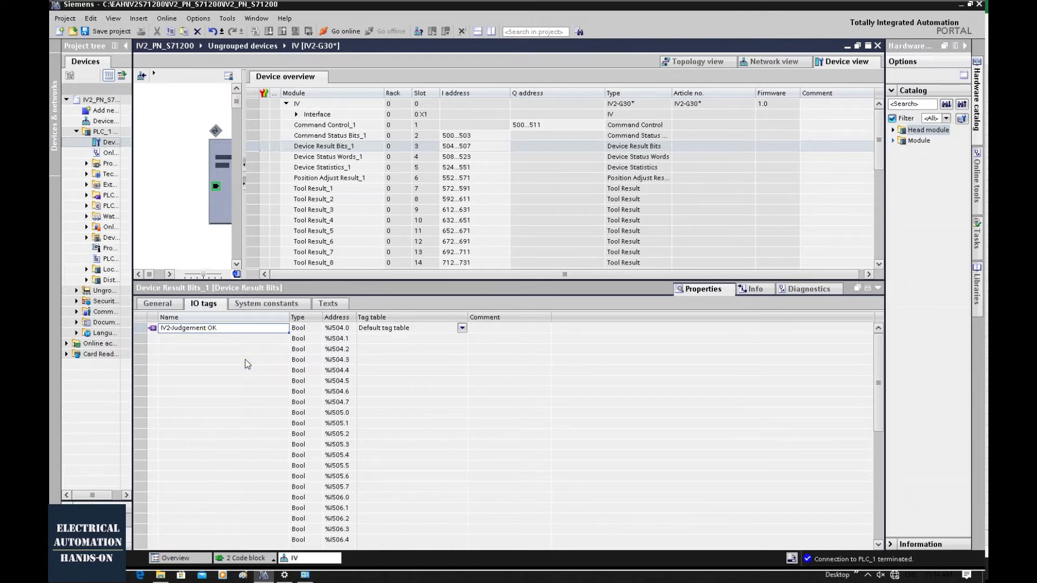
Check the tool bits in the manual's Input Assembly table and name the input tag at %I506.0 IV2-Inspection Tool1
{"action": "key", "text": "alt+Tab"}
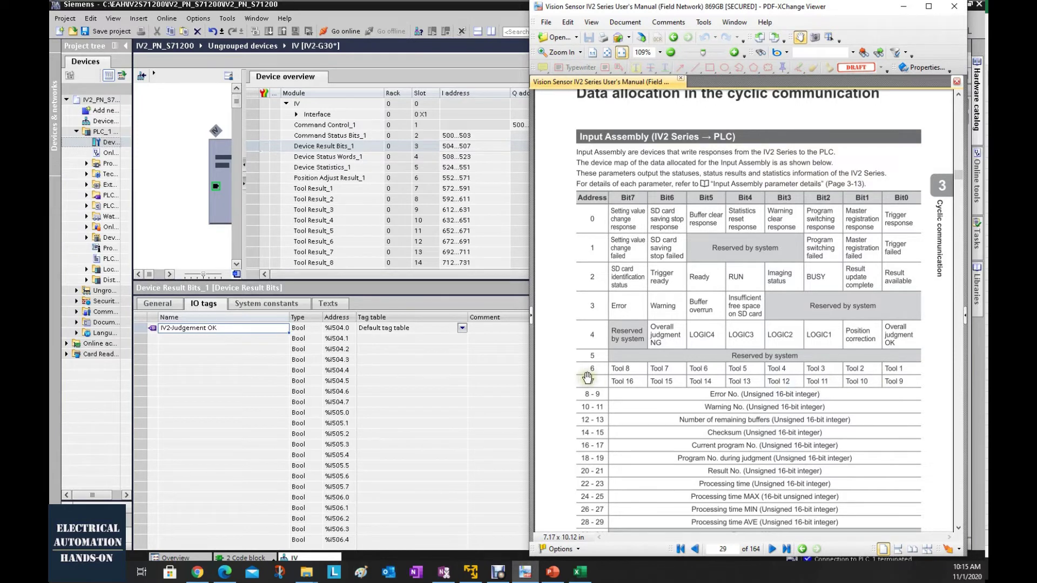
{"action": "left_click", "coordinate": [338, 527]}
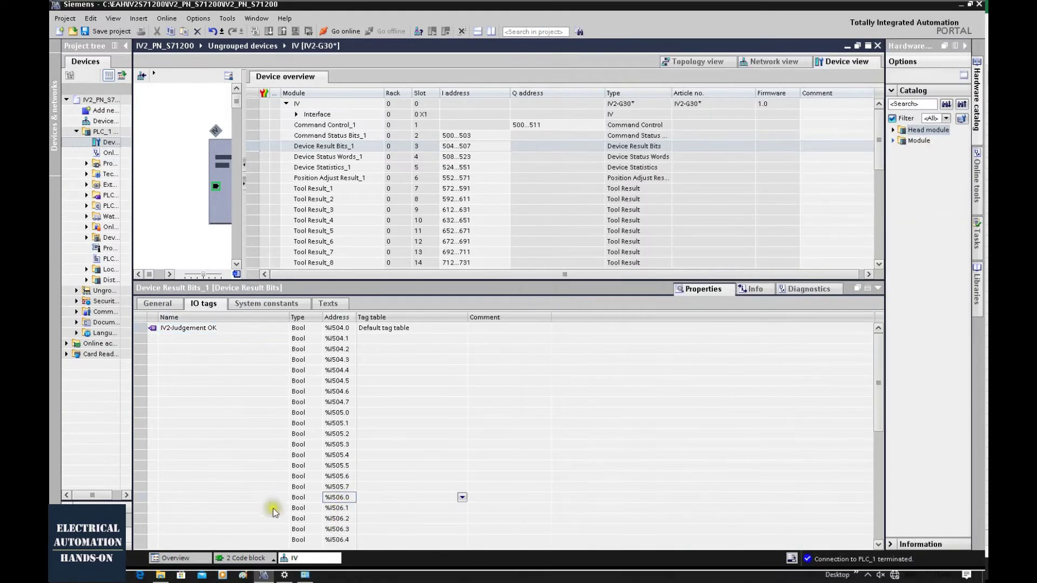
{"action": "left_click", "coordinate": [238, 498]}
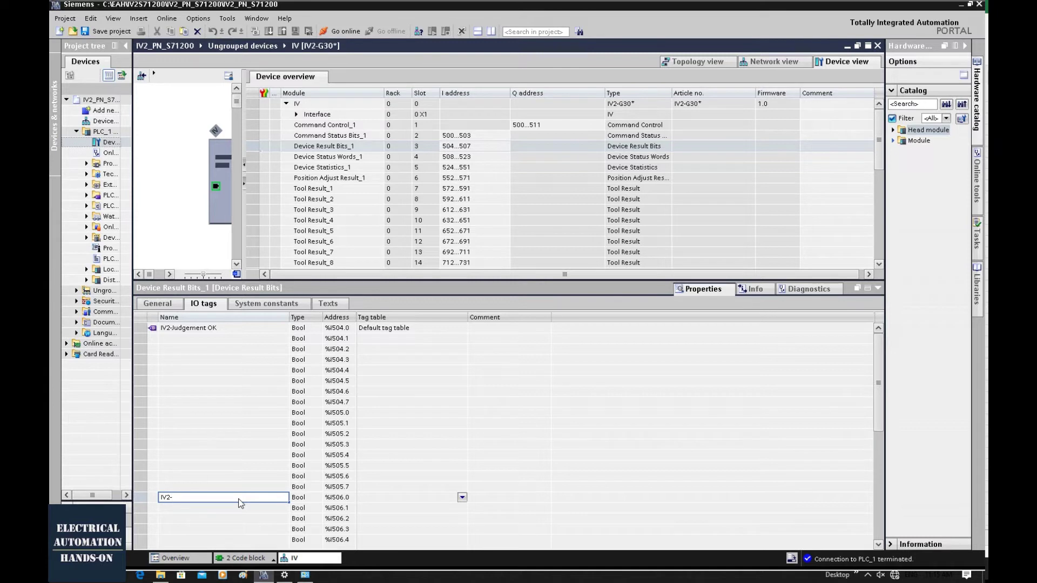
{"action": "type", "text": "IV2-Insoec"}
{"action": "key", "text": "BackSpace"}
{"action": "key", "text": "BackSpace"}
{"action": "key", "text": "BackSpace"}
{"action": "type", "text": "pection T"}
{"action": "key", "text": "Return"}
Copy the IV2-Inspection Tool1 name to %I506.1 and %I506.2, changing them to IV2-Inspection Tool2 and IV2-Inspection Tool3
{"action": "left_click", "coordinate": [238, 498]}
{"action": "key", "text": "ctrl+c"}
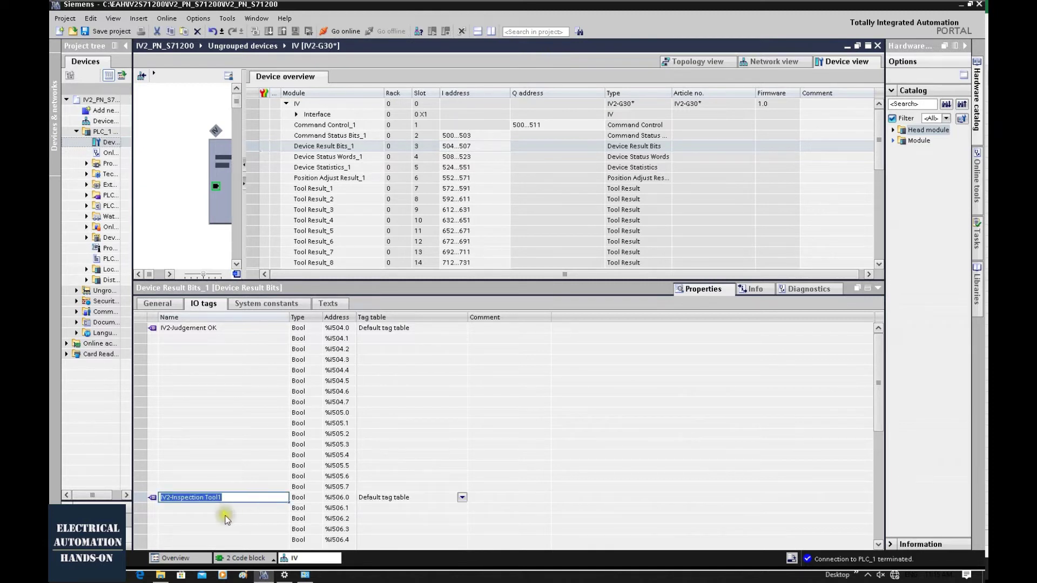
{"action": "double_click", "coordinate": [219, 508]}
{"action": "key", "text": "ctrl+v"}
{"action": "left_click_drag", "start_coordinate": [219, 509], "coordinate": [227, 508]}
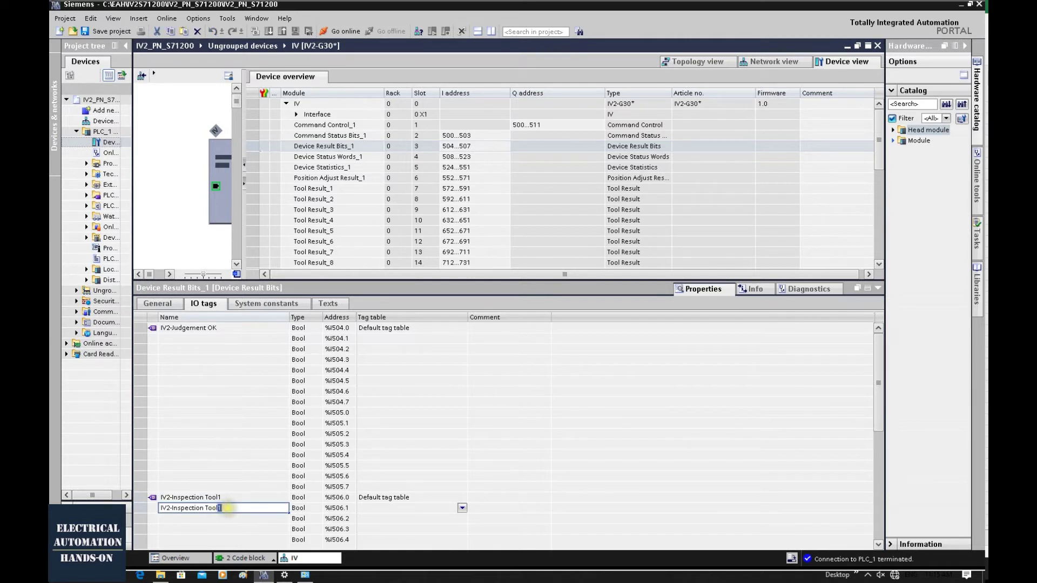
{"action": "double_click", "coordinate": [202, 519]}
{"action": "key", "text": "ctrl+v"}
{"action": "left_click_drag", "start_coordinate": [217, 519], "coordinate": [227, 519]}
{"action": "type", "text": "3"}
{"action": "double_click", "coordinate": [276, 455]}
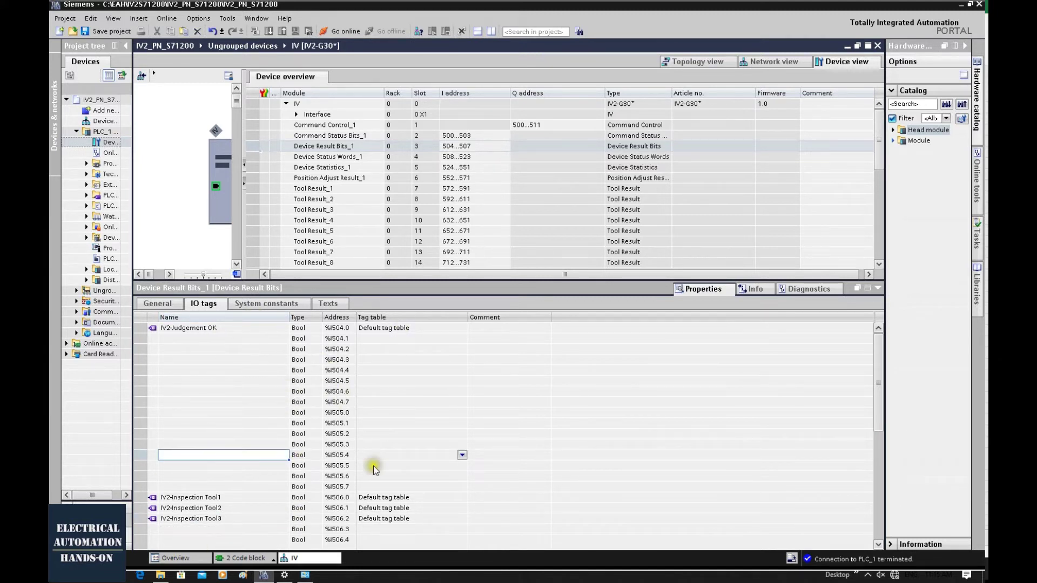
{"action": "left_click", "coordinate": [196, 365]}
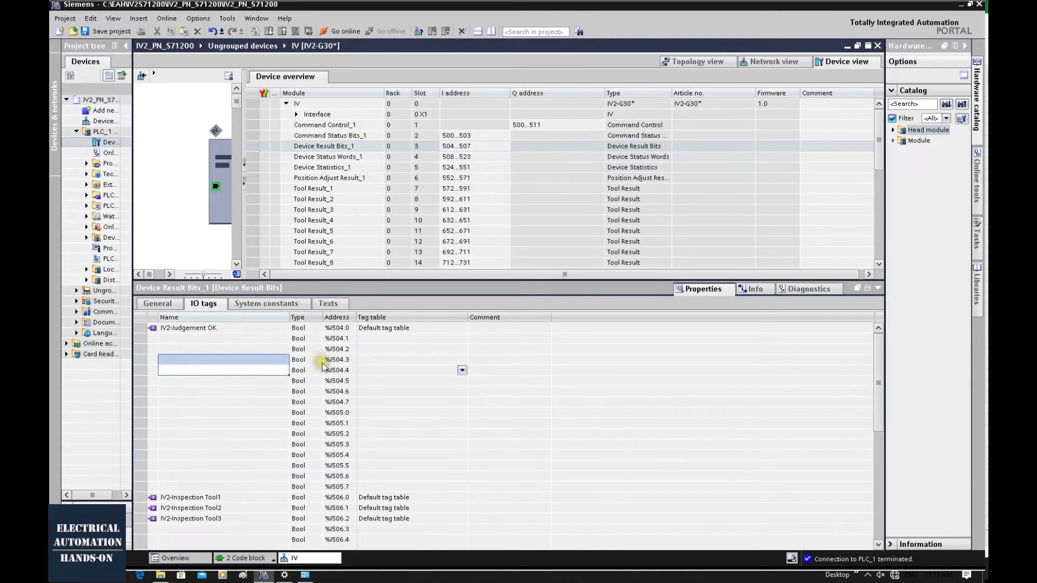
Switch to the IV2 manual and examine the Output Assembly (PLC → IV2 Series) bit allocation table
{"action": "key", "text": "alt+Tab"}
{"action": "scroll", "coordinate": [729, 320], "scroll_direction": "down", "scroll_amount": 1}
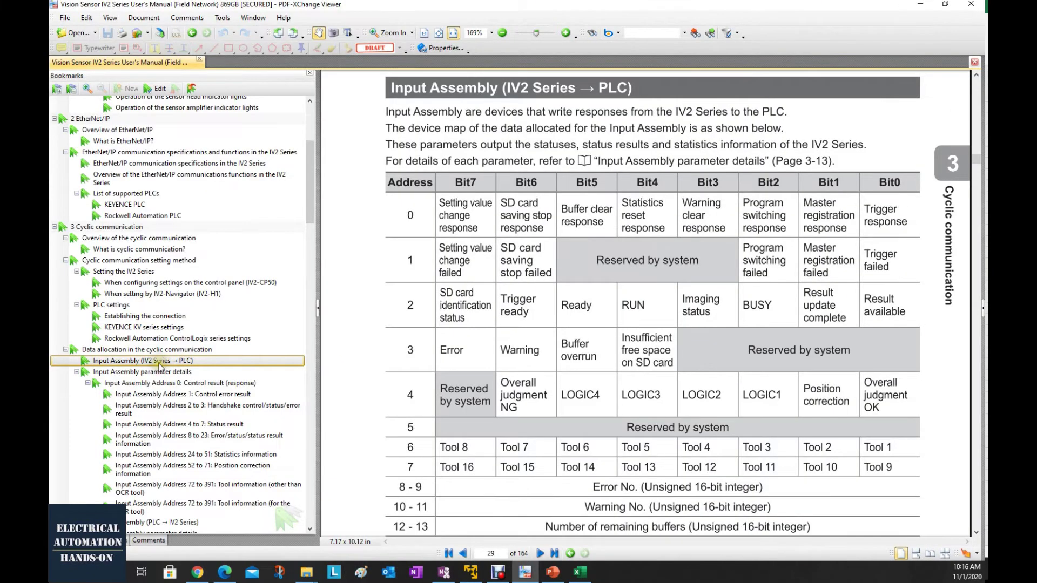
{"action": "scroll", "coordinate": [159, 366], "scroll_direction": "down", "scroll_amount": 2}
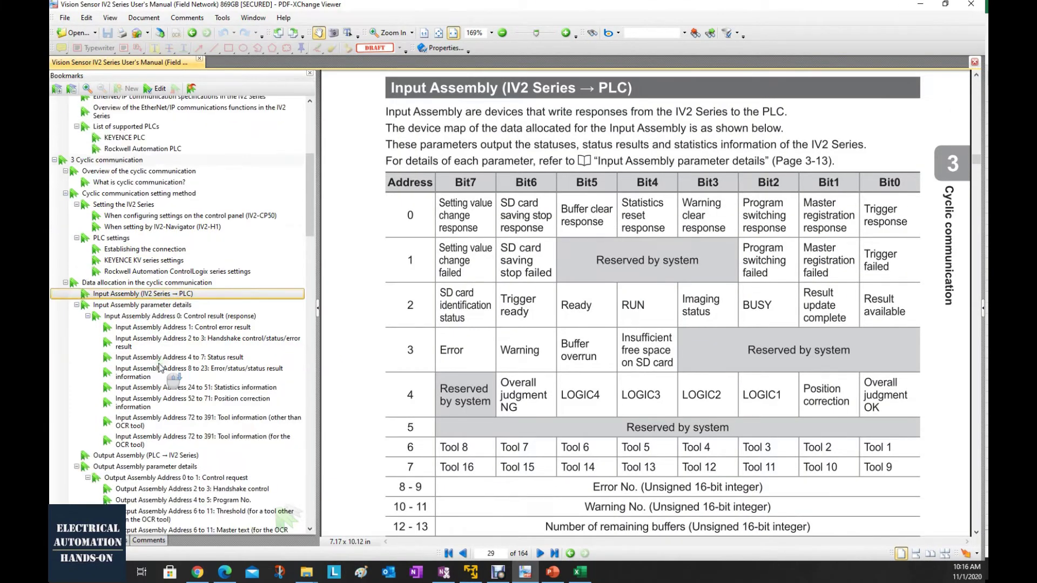
{"action": "left_click", "coordinate": [113, 457]}
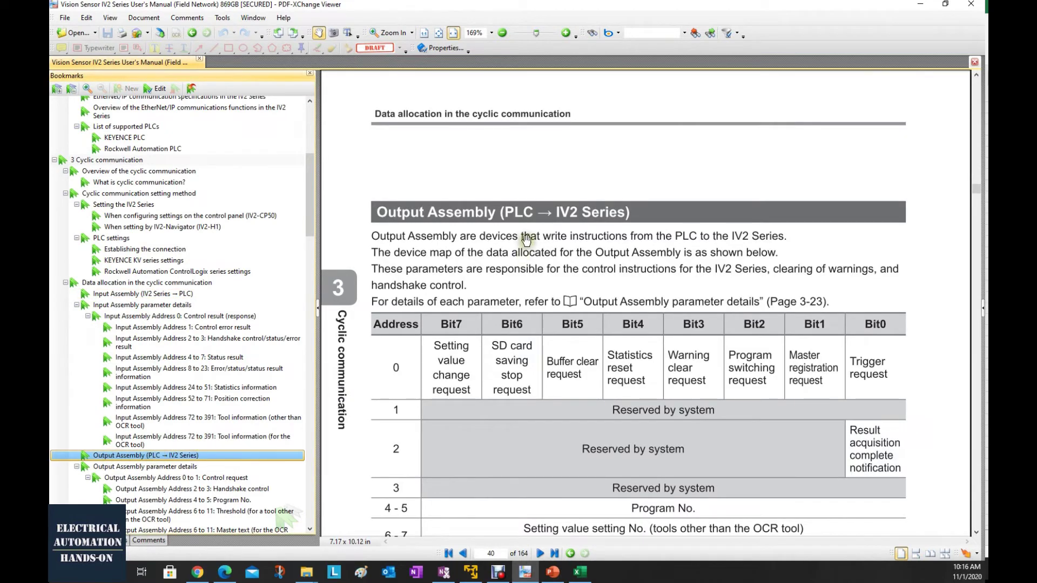
{"action": "scroll", "coordinate": [625, 270], "scroll_direction": "down", "scroll_amount": 4}
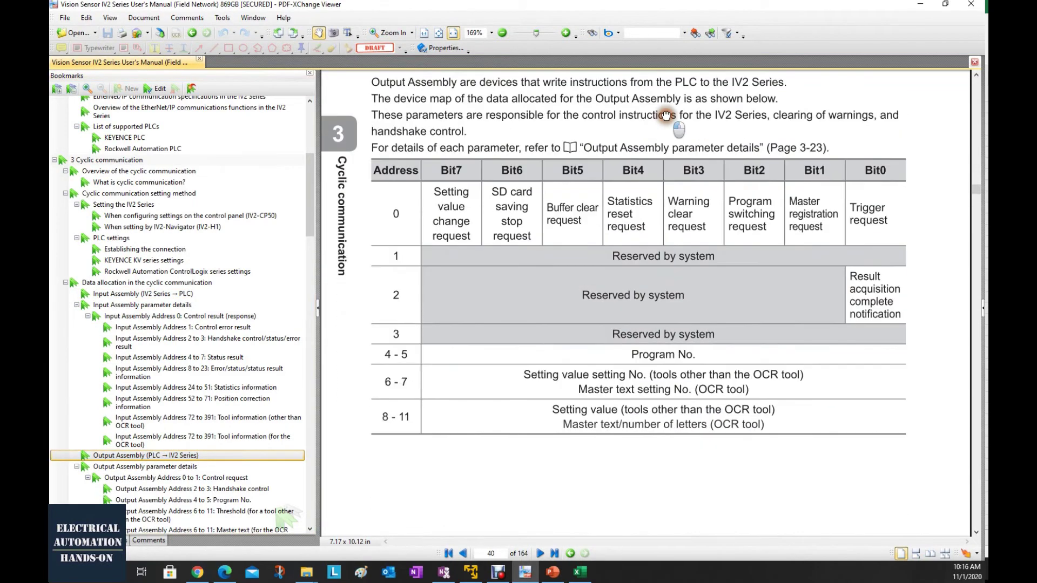
{"action": "scroll", "coordinate": [591, 211], "scroll_direction": "up", "scroll_amount": 1}
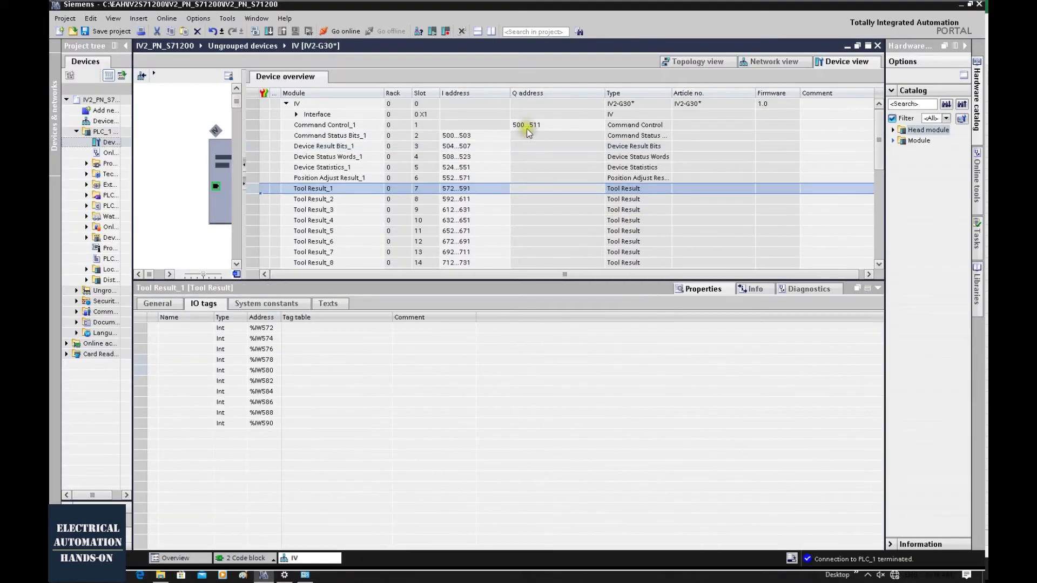
Check the output address range and the available IO tags of the Command Control_1 module in the device overview
{"action": "left_click", "coordinate": [526, 127]}
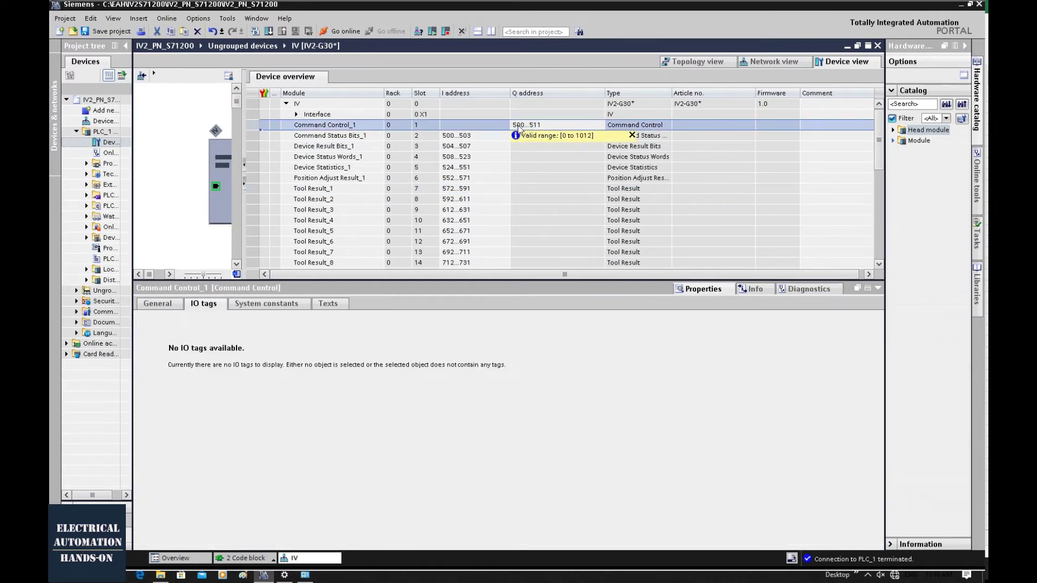
{"action": "left_click", "coordinate": [519, 126]}
{"action": "left_click", "coordinate": [532, 169]}
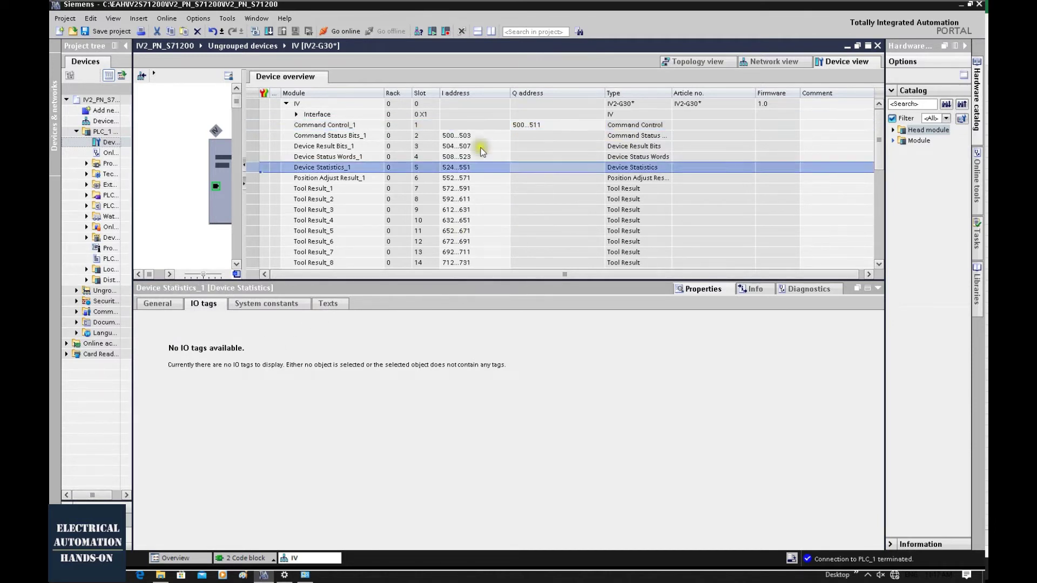
{"action": "left_click", "coordinate": [526, 124]}
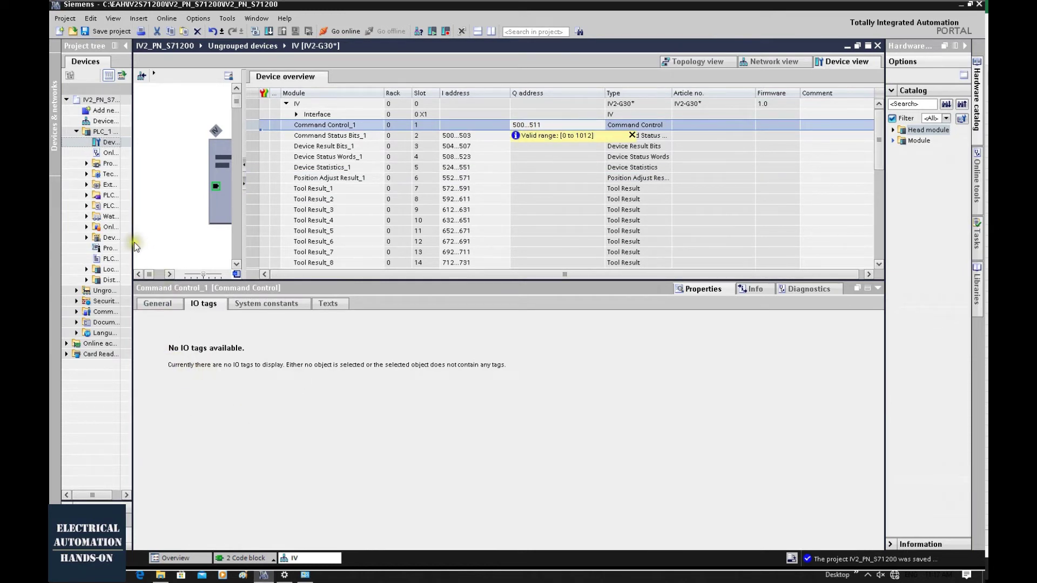
Show all PLC tags of PLC_1, resizing the project tree so the tag list is readable
{"action": "left_click_drag", "start_coordinate": [133, 244], "coordinate": [422, 243]}
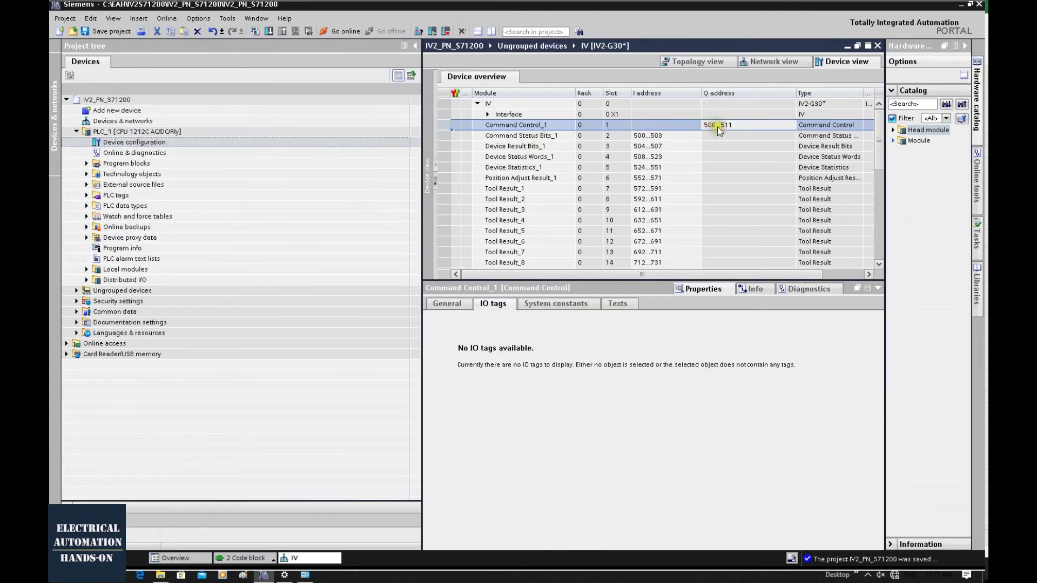
{"action": "left_click", "coordinate": [87, 195]}
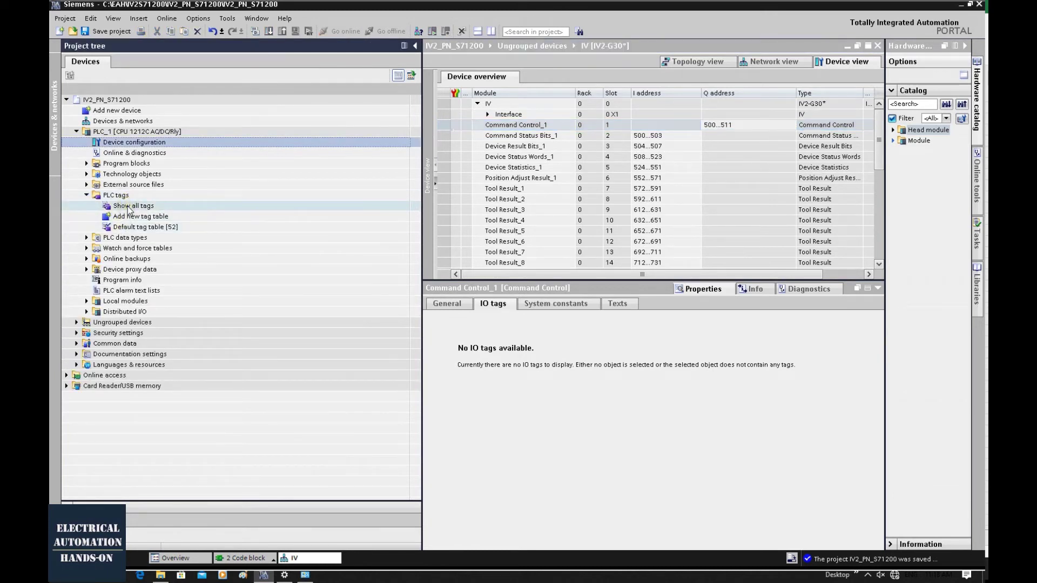
{"action": "double_click", "coordinate": [130, 206]}
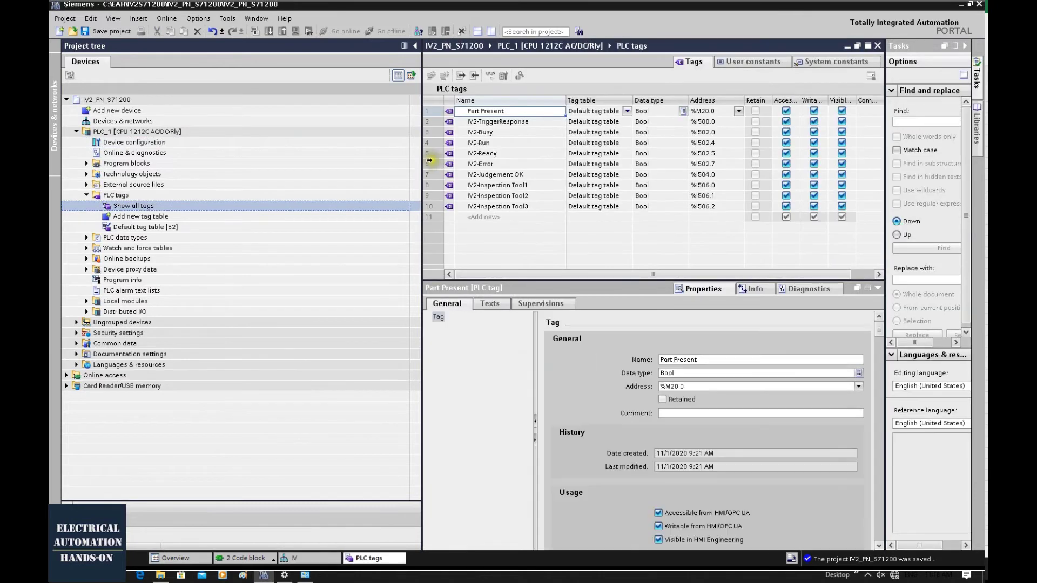
{"action": "left_click_drag", "start_coordinate": [422, 155], "coordinate": [235, 156]}
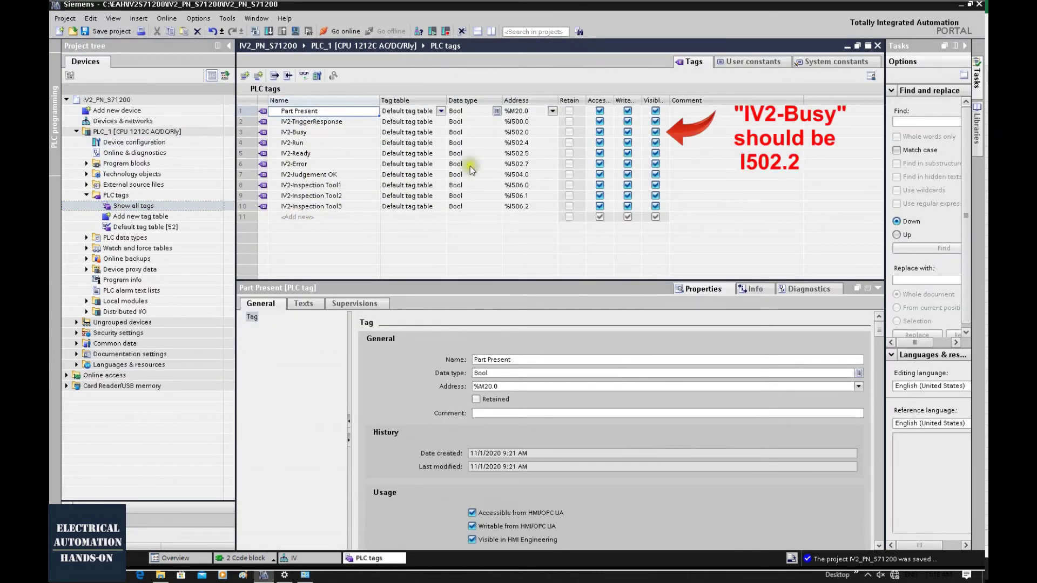
Add a Bool PLC tag at address %Q500.0 and name it IV2-Trigger Cmd
{"action": "left_click", "coordinate": [516, 217]}
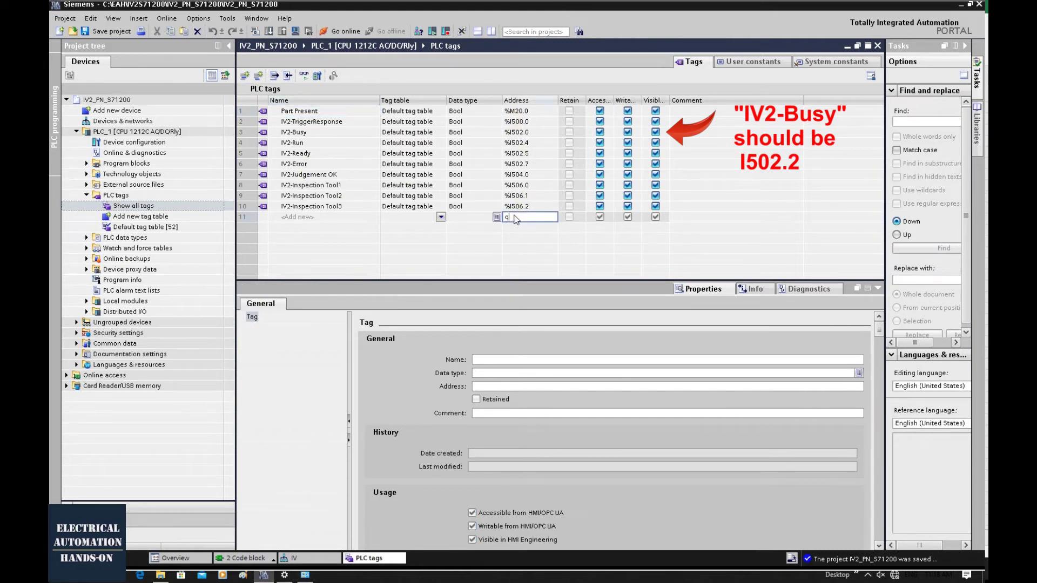
{"action": "type", "text": "Q500.0"}
{"action": "key", "text": "Return"}
{"action": "left_click", "coordinate": [306, 218]}
{"action": "left_click", "coordinate": [305, 218]}
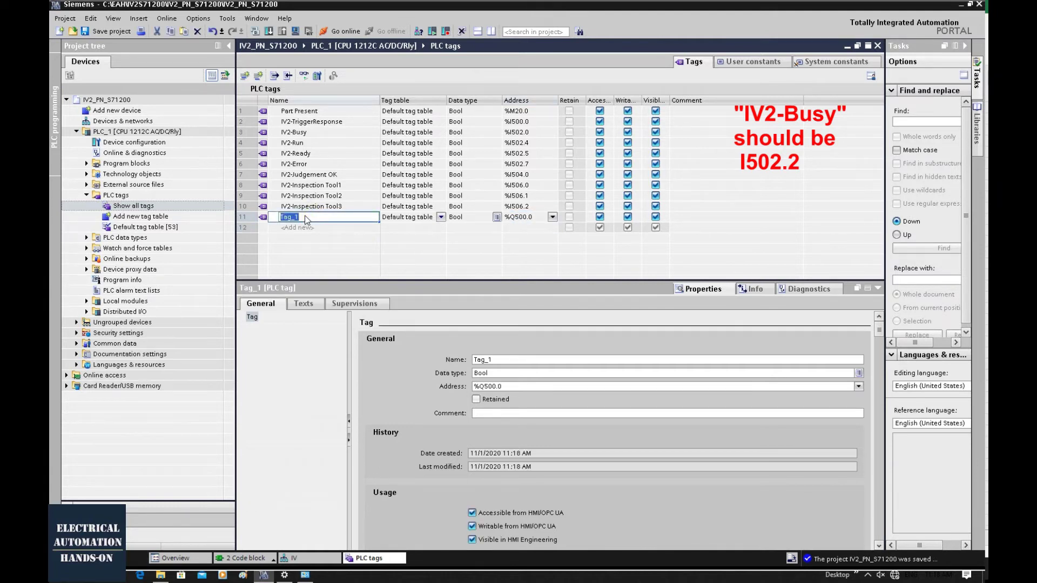
{"action": "type", "text": "IV2-Trigger Cmd"}
{"action": "key", "text": "Return"}
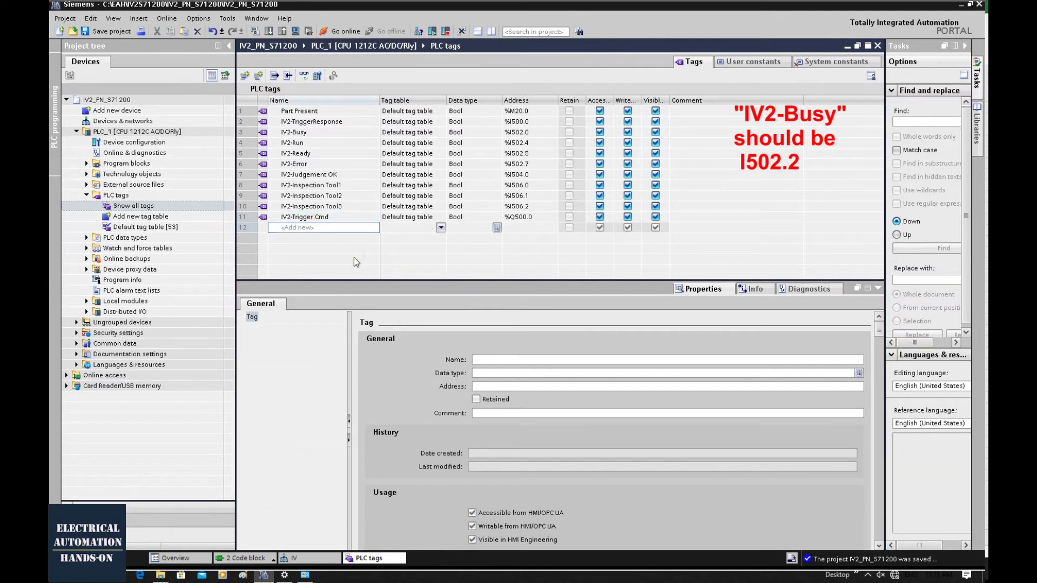
{"action": "left_click", "coordinate": [689, 218]}
{"action": "left_click", "coordinate": [507, 220]}
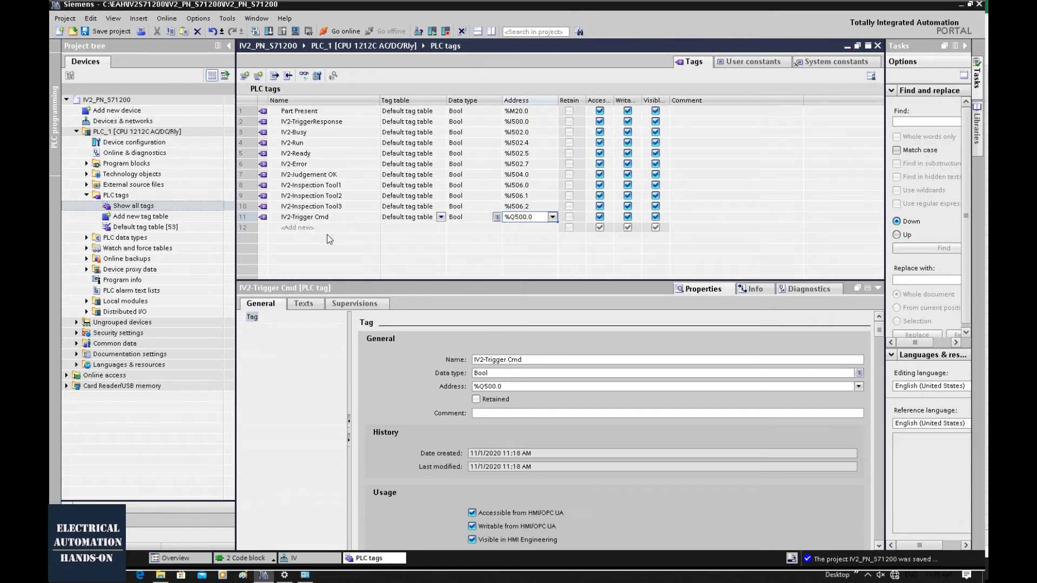
{"action": "left_click", "coordinate": [368, 245]}
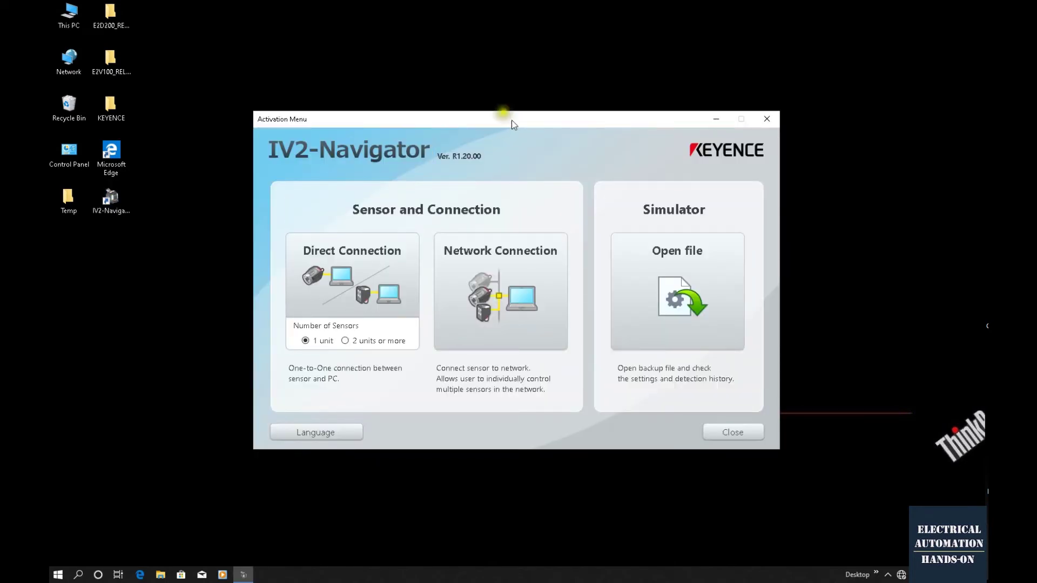
In IV2-Navigator, connect to the vision sensor at 192.168.1.101 over the network
{"action": "left_click_drag", "start_coordinate": [511, 119], "coordinate": [466, 111]}
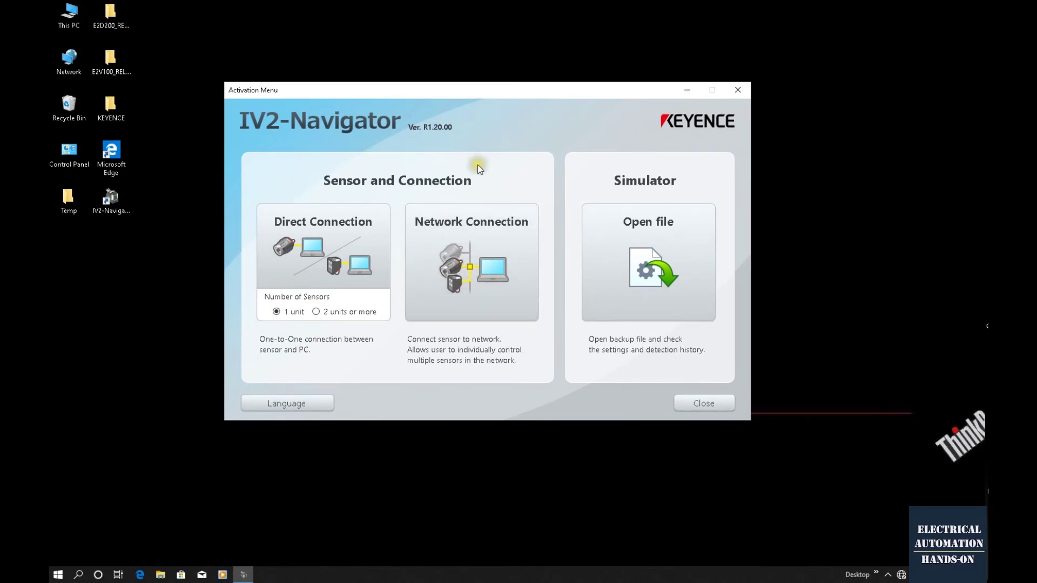
{"action": "left_click", "coordinate": [500, 236]}
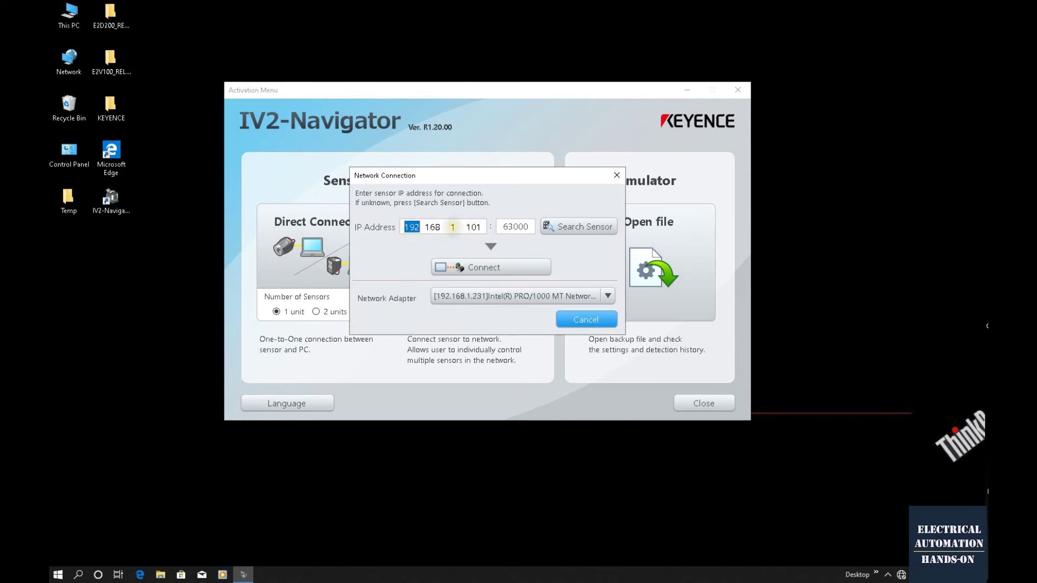
{"action": "left_click", "coordinate": [490, 268]}
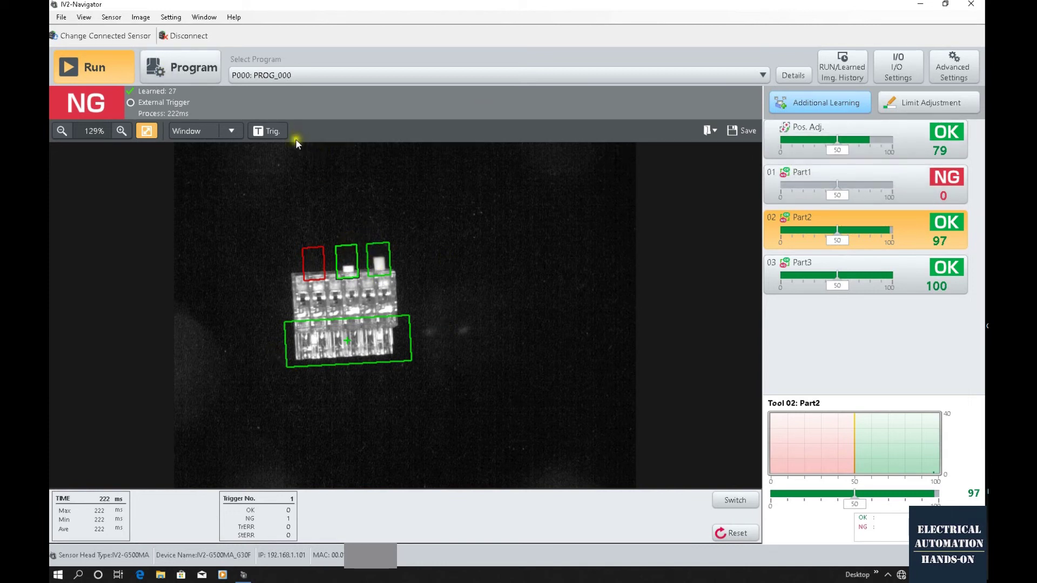
Switch the sensor from Run to Program mode
{"action": "left_click", "coordinate": [182, 70]}
{"action": "left_click", "coordinate": [557, 343]}
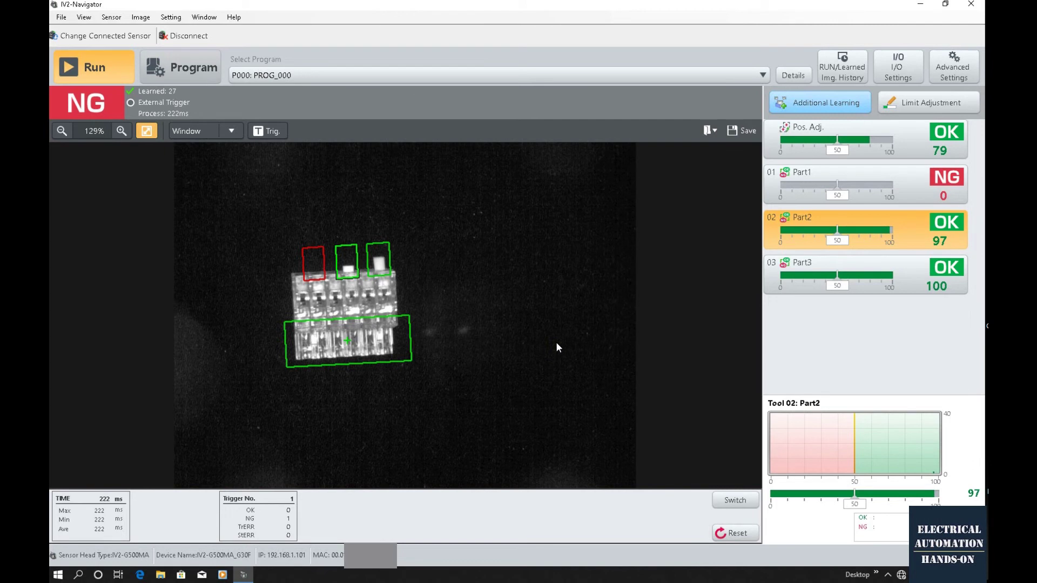
{"action": "left_click", "coordinate": [552, 339]}
{"action": "left_click", "coordinate": [178, 76]}
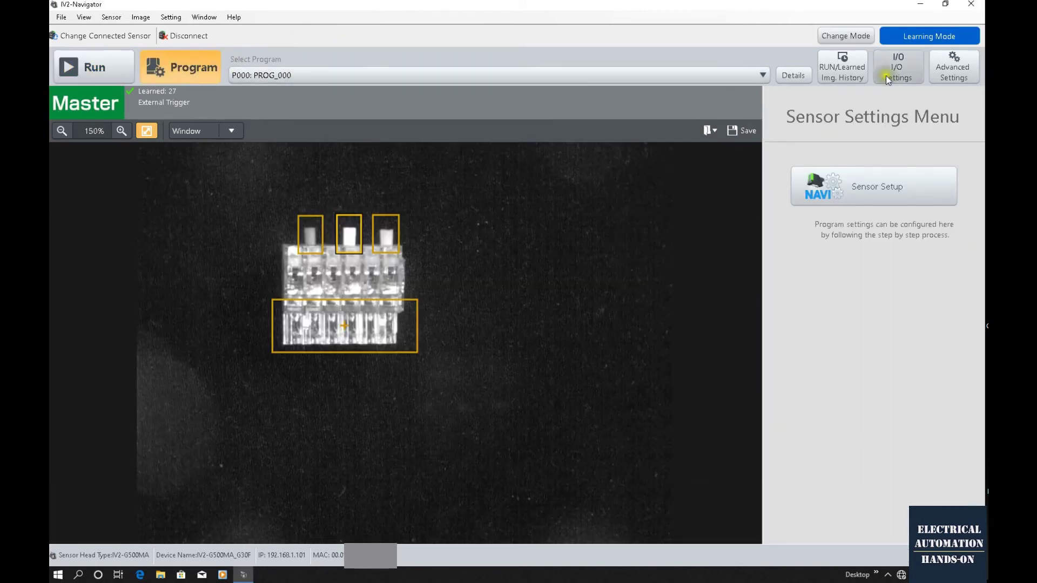
Review the sensor's IP address, subnet mask and port in the advanced device settings and accept the network settings
{"action": "left_click", "coordinate": [961, 80]}
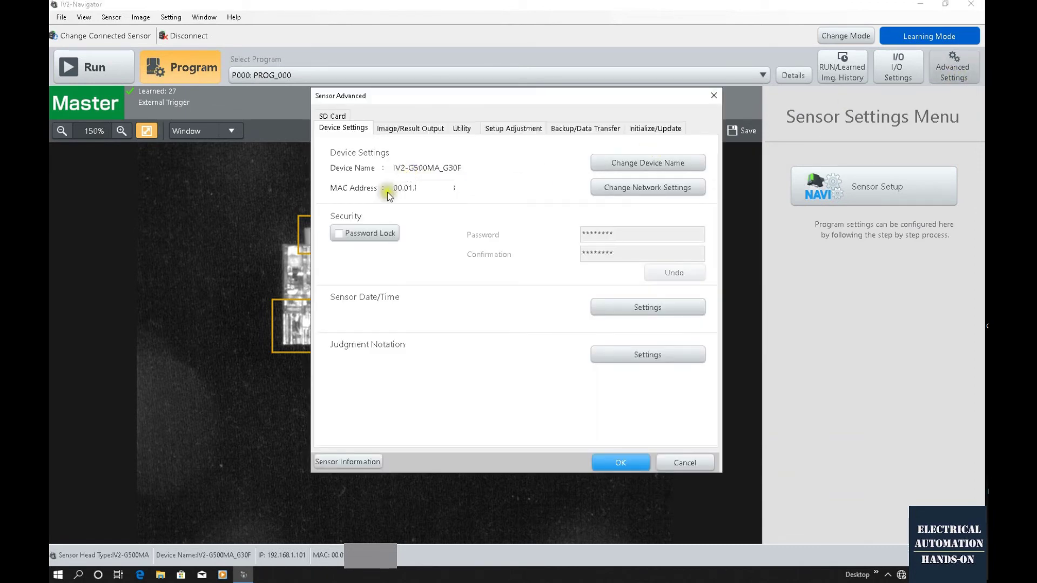
{"action": "left_click", "coordinate": [623, 193]}
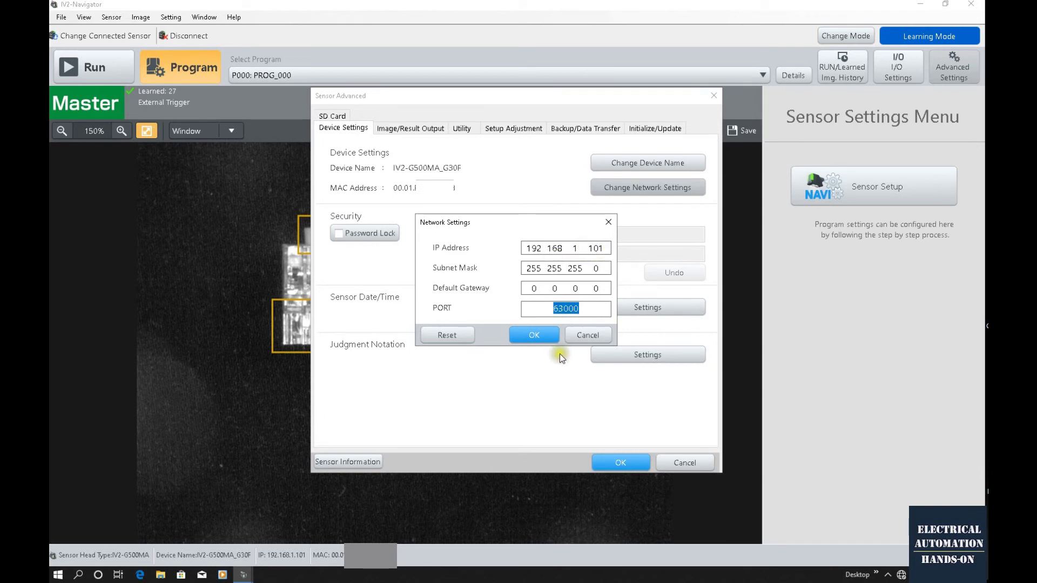
{"action": "left_click", "coordinate": [527, 336]}
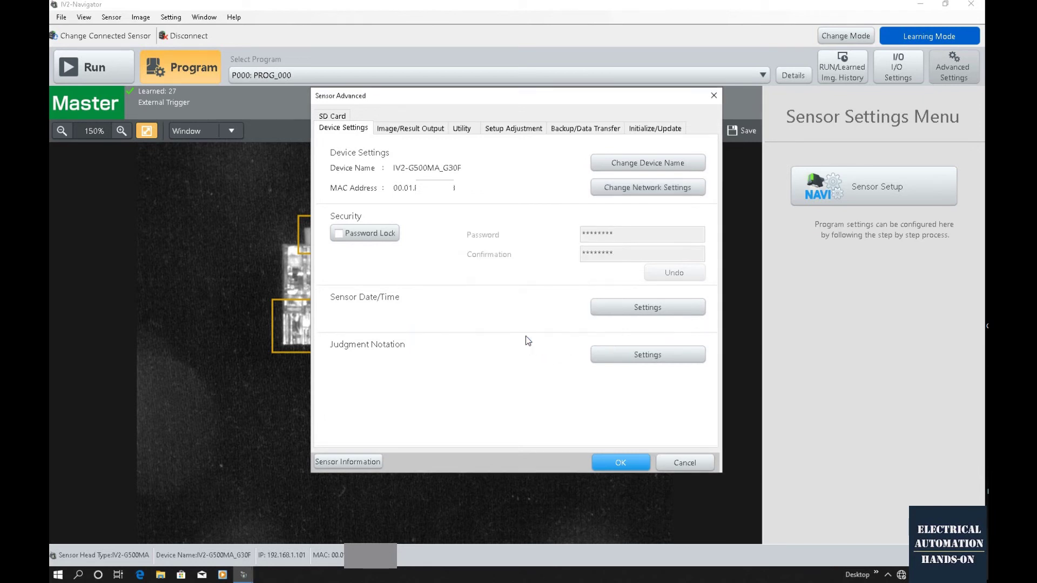
Set the sensor's FieldNet protocol to PROFINET, accepting the device name change and restart, and reopen the network connection option
{"action": "left_click", "coordinate": [464, 129]}
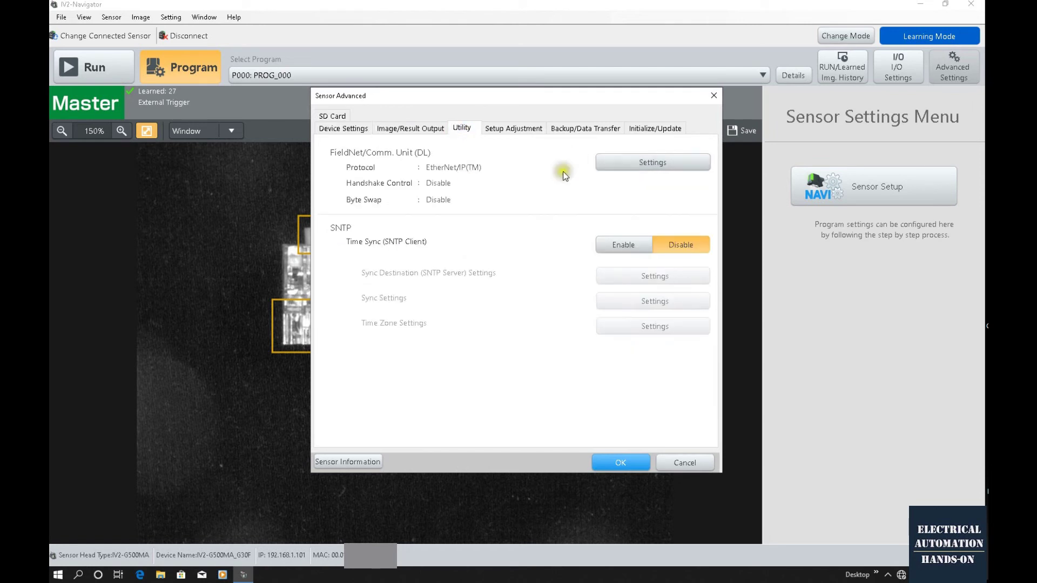
{"action": "left_click", "coordinate": [639, 165]}
{"action": "left_click", "coordinate": [651, 212]}
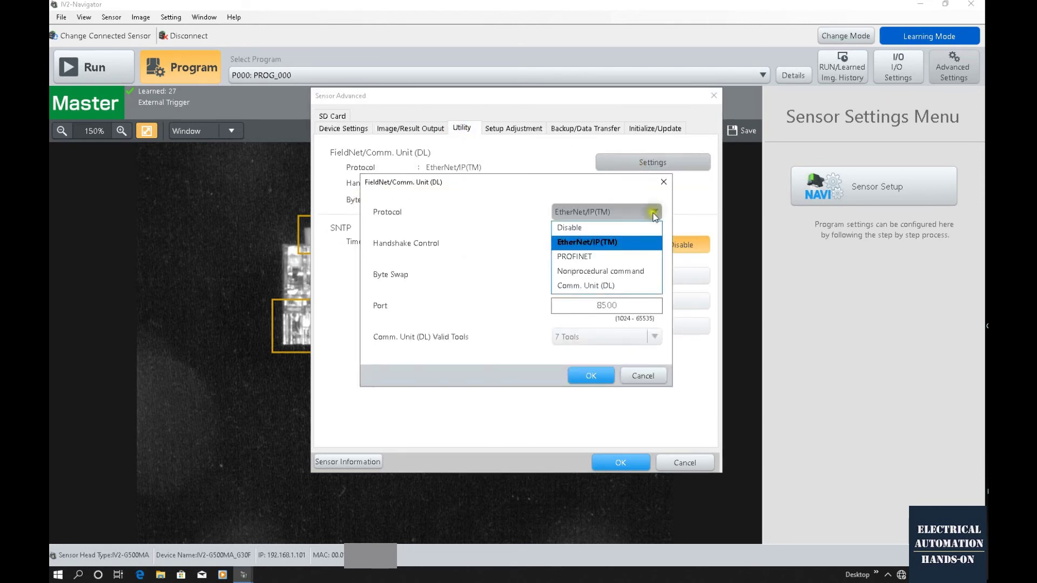
{"action": "left_click", "coordinate": [600, 256]}
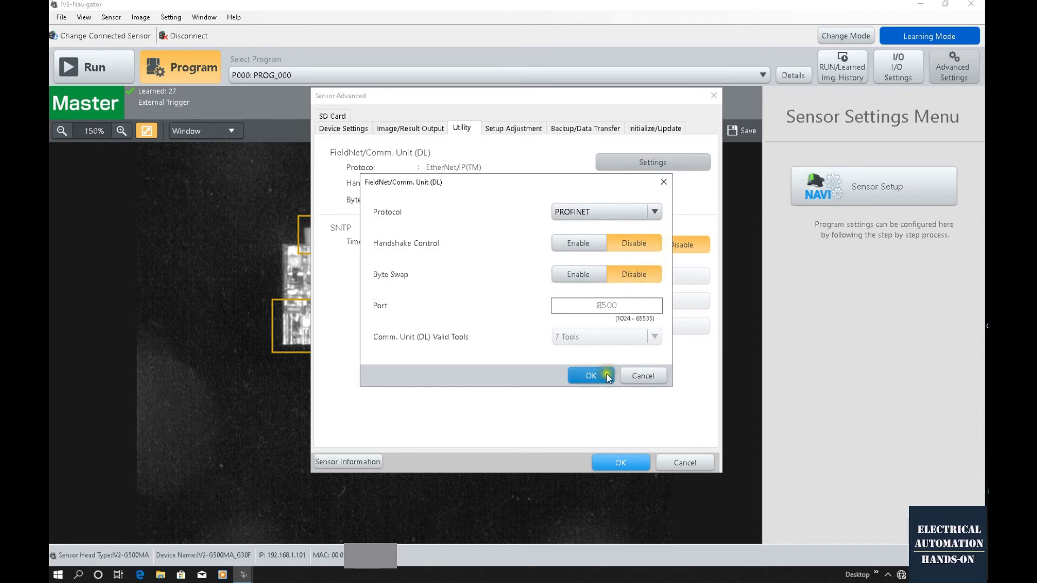
{"action": "left_click", "coordinate": [579, 375]}
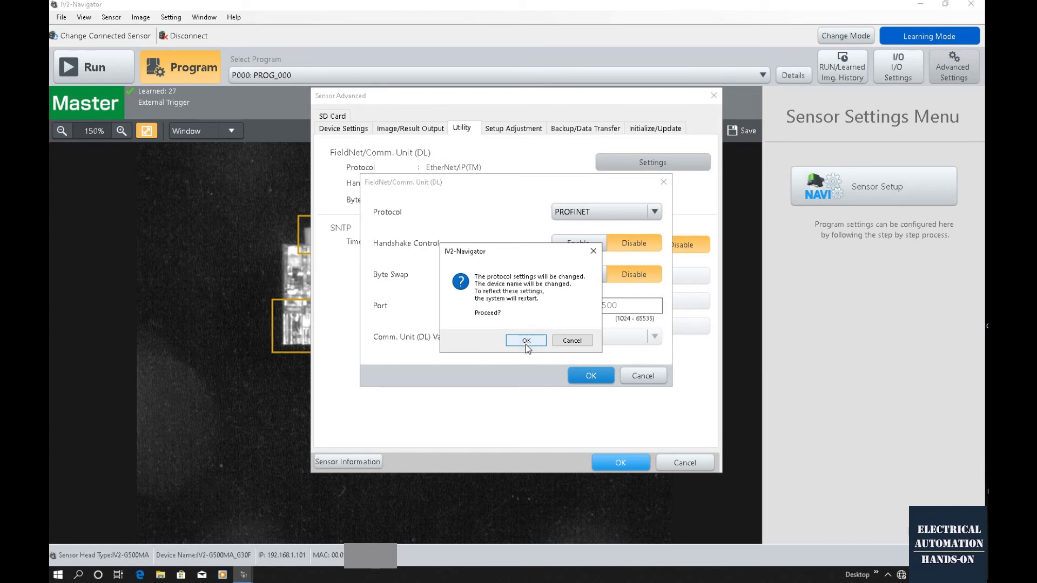
{"action": "left_click", "coordinate": [526, 342]}
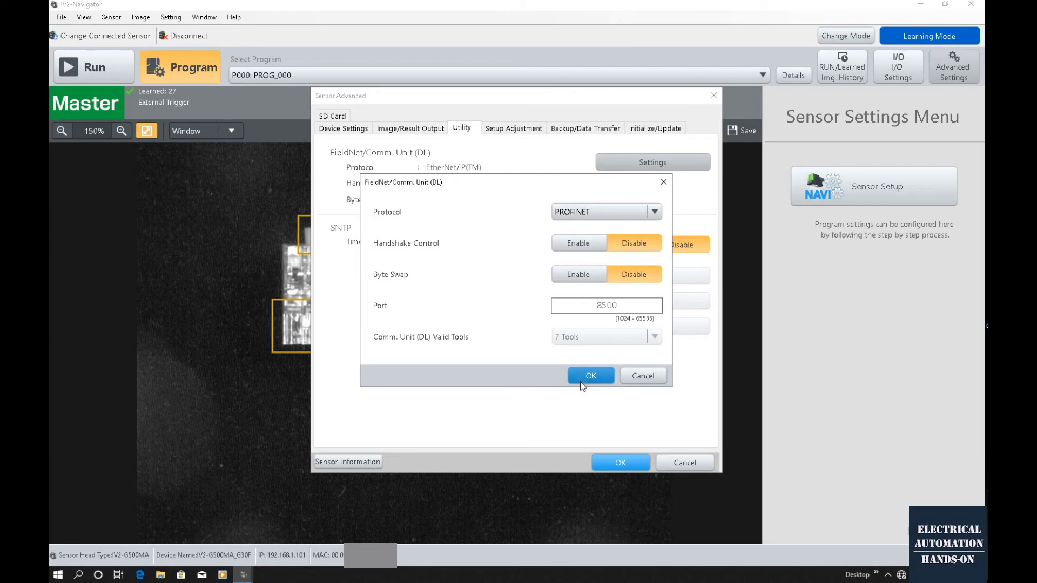
{"action": "left_click", "coordinate": [589, 371]}
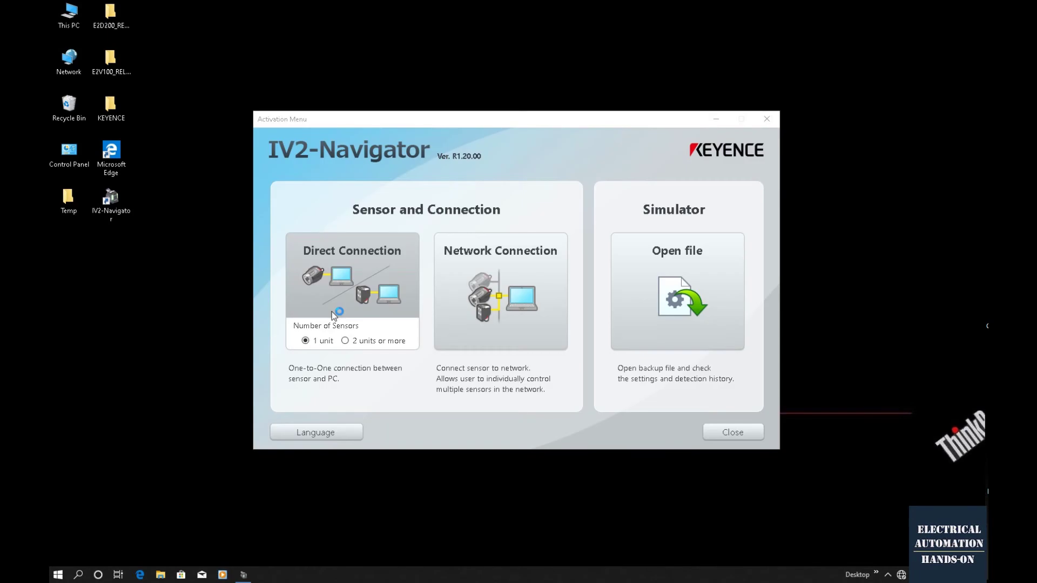
{"action": "left_click", "coordinate": [501, 292]}
{"action": "left_click", "coordinate": [507, 290]}
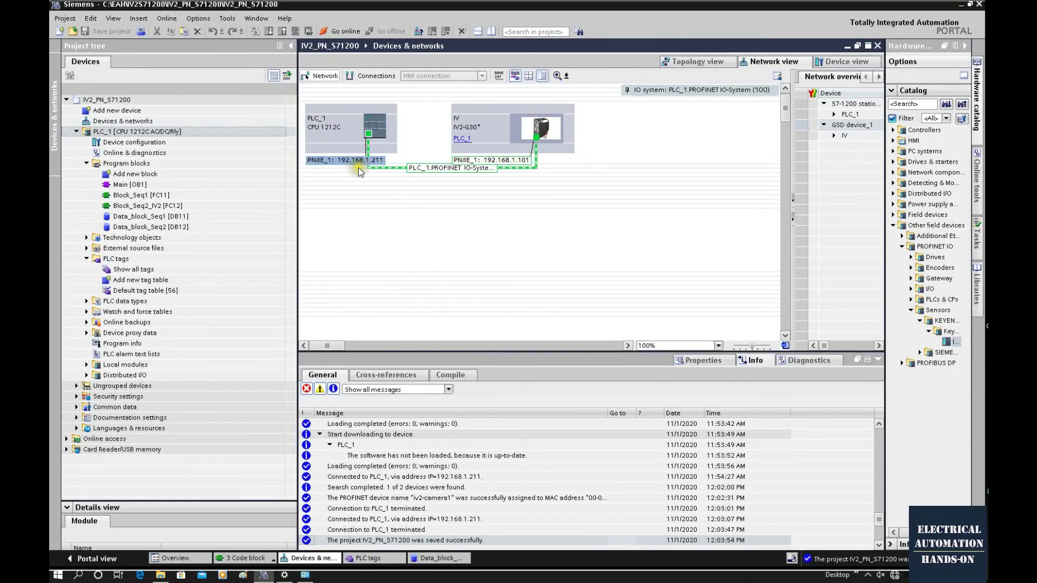
In TIA Portal, compile PLC_1 and download its hardware configuration, stopping the modules for loading and restarting them when finished
{"action": "left_click", "coordinate": [142, 131]}
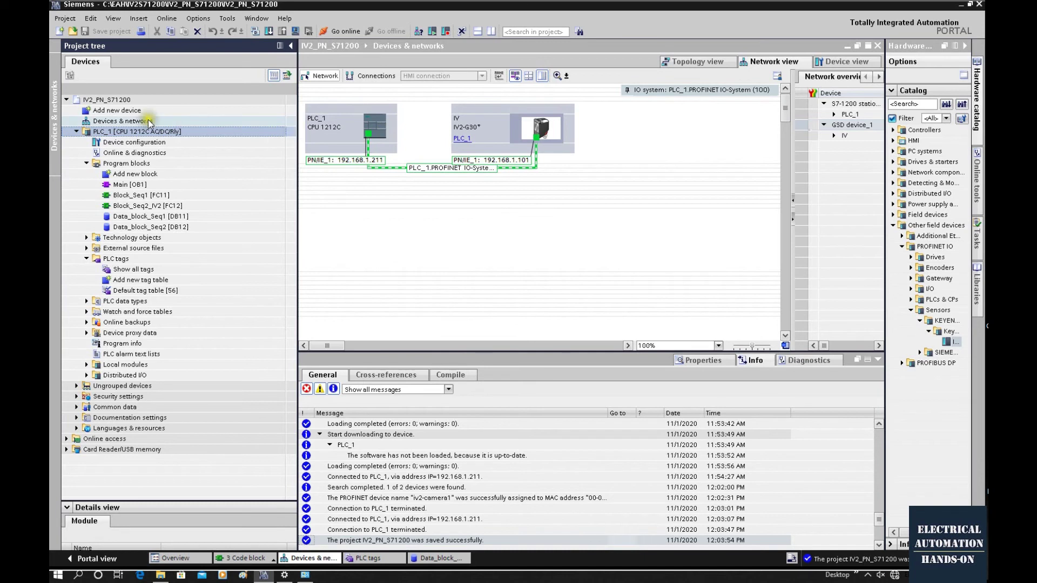
{"action": "left_click", "coordinate": [255, 31]}
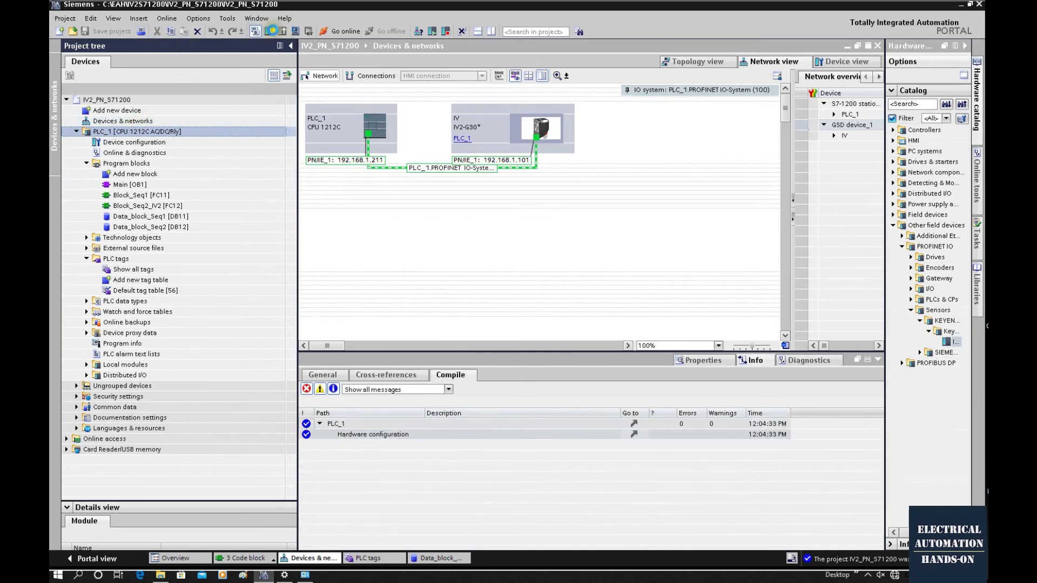
{"action": "left_click", "coordinate": [267, 31]}
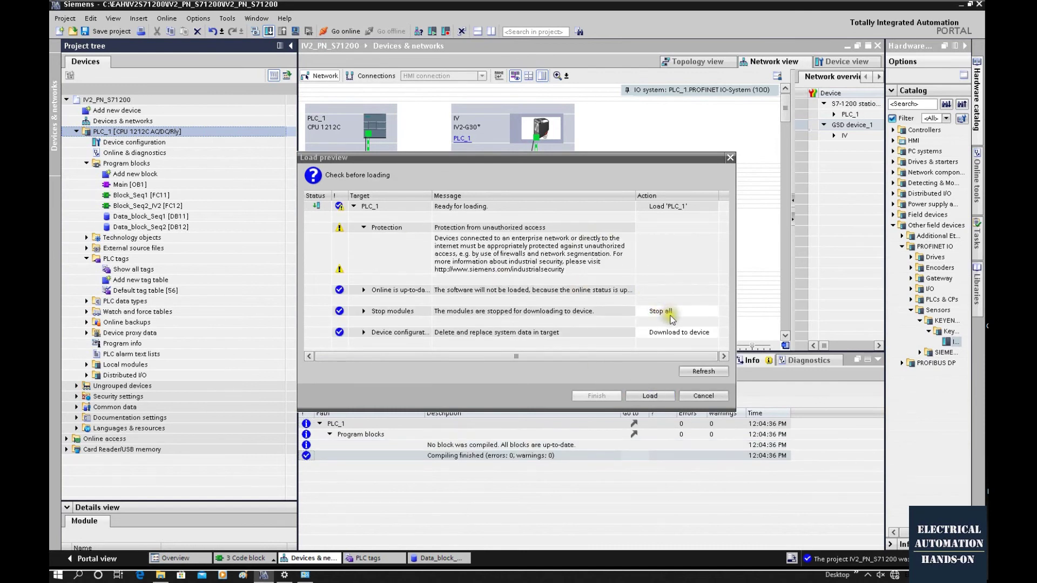
{"action": "left_click", "coordinate": [650, 397]}
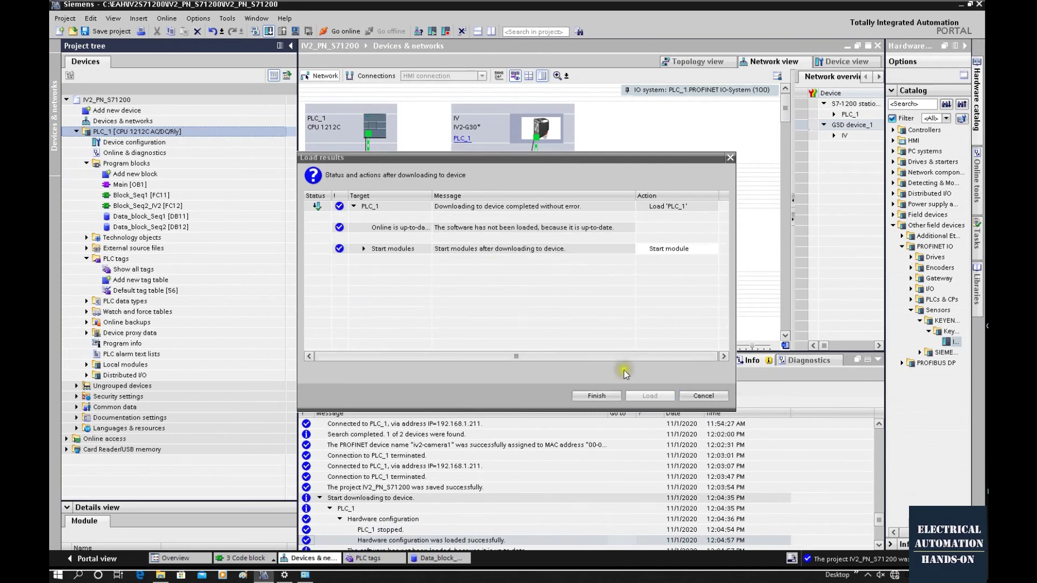
{"action": "left_click", "coordinate": [596, 397]}
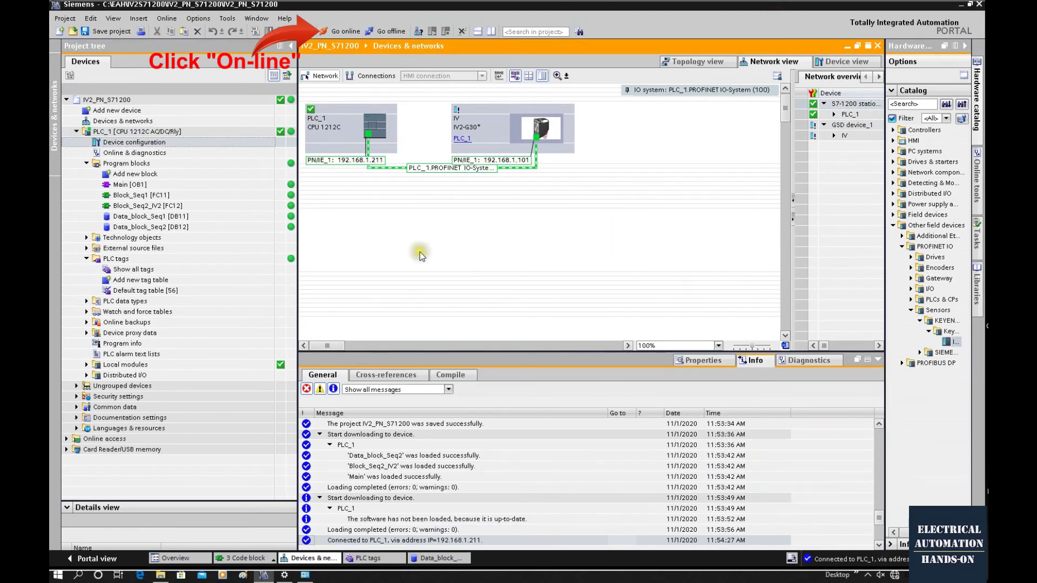
Open the PROFINET device name assignment for the IV vision sensor in the network view
{"action": "left_click", "coordinate": [551, 220]}
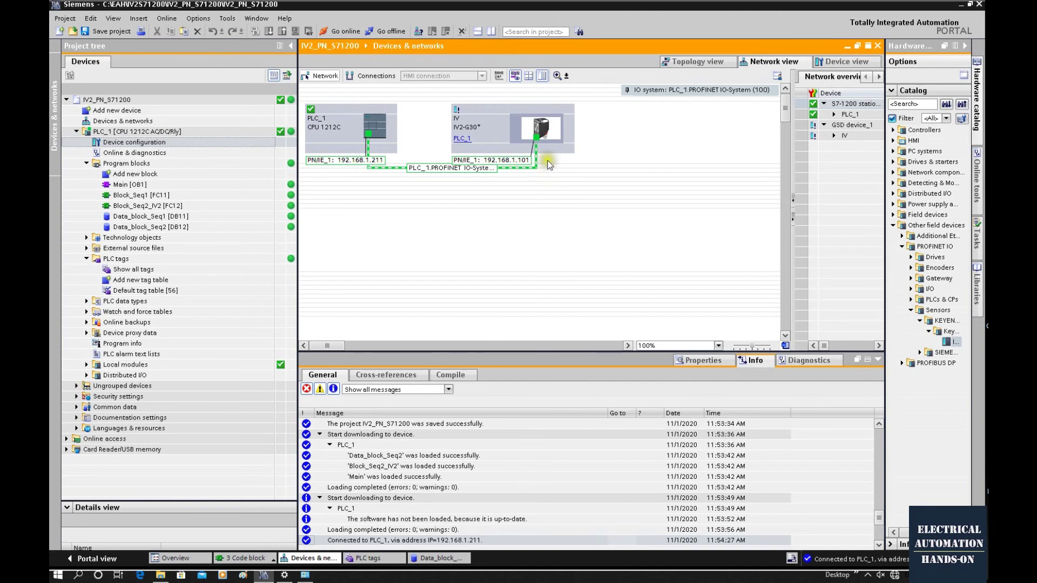
{"action": "mouse_move", "coordinate": [538, 139]}
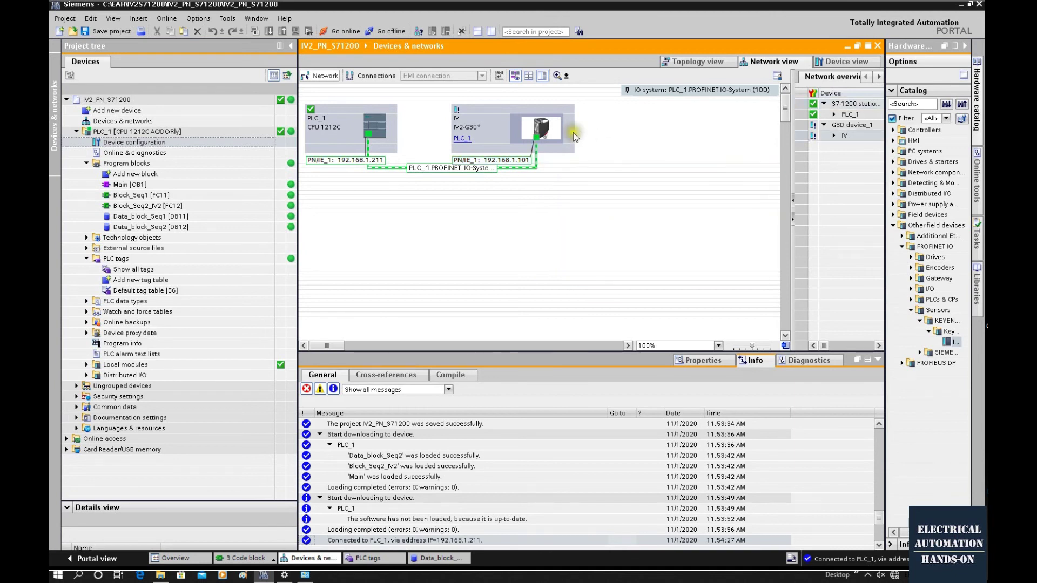
{"action": "left_click", "coordinate": [544, 123]}
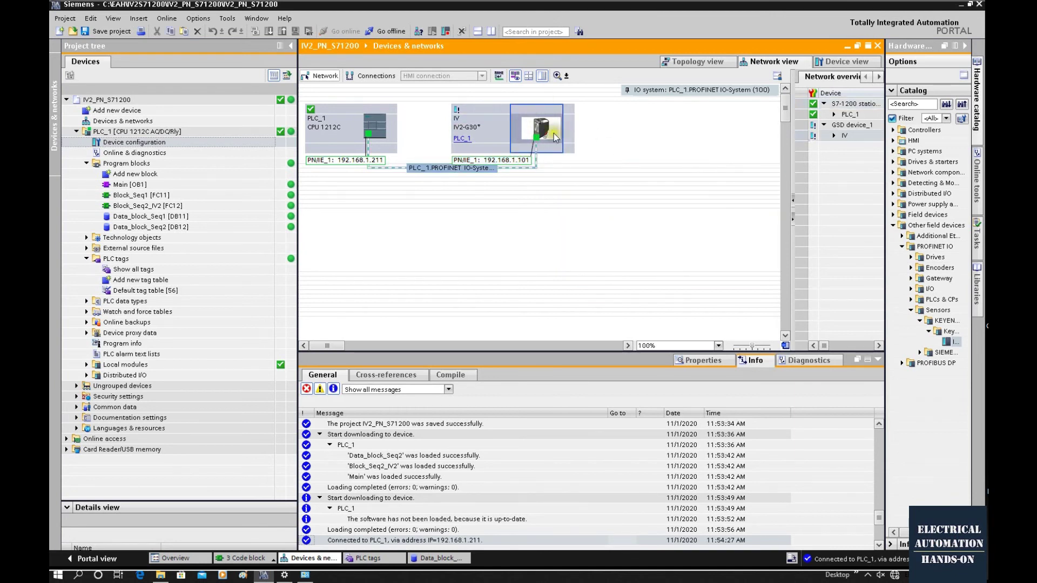
{"action": "left_click", "coordinate": [476, 112]}
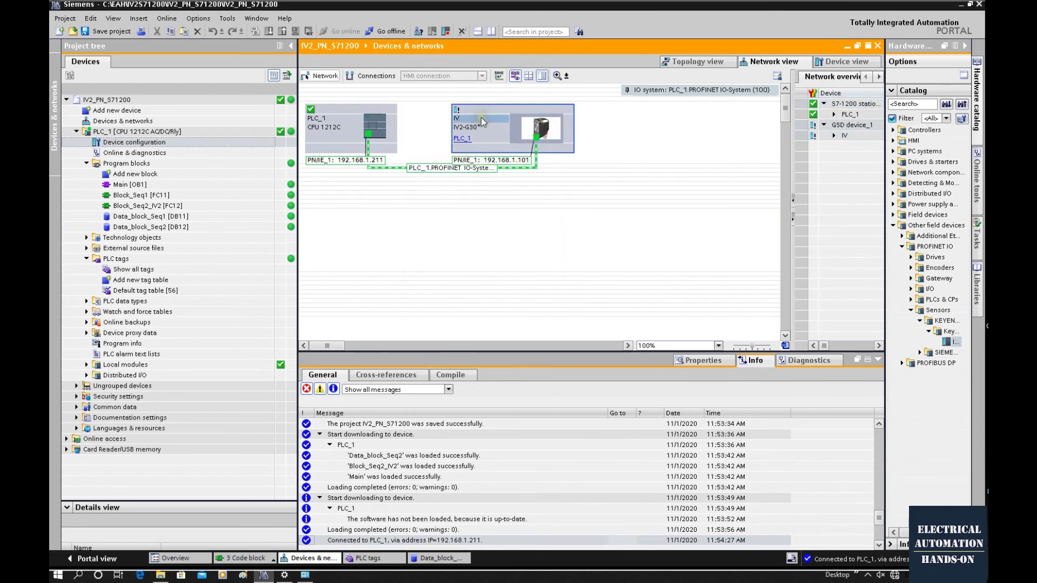
{"action": "left_click", "coordinate": [532, 118]}
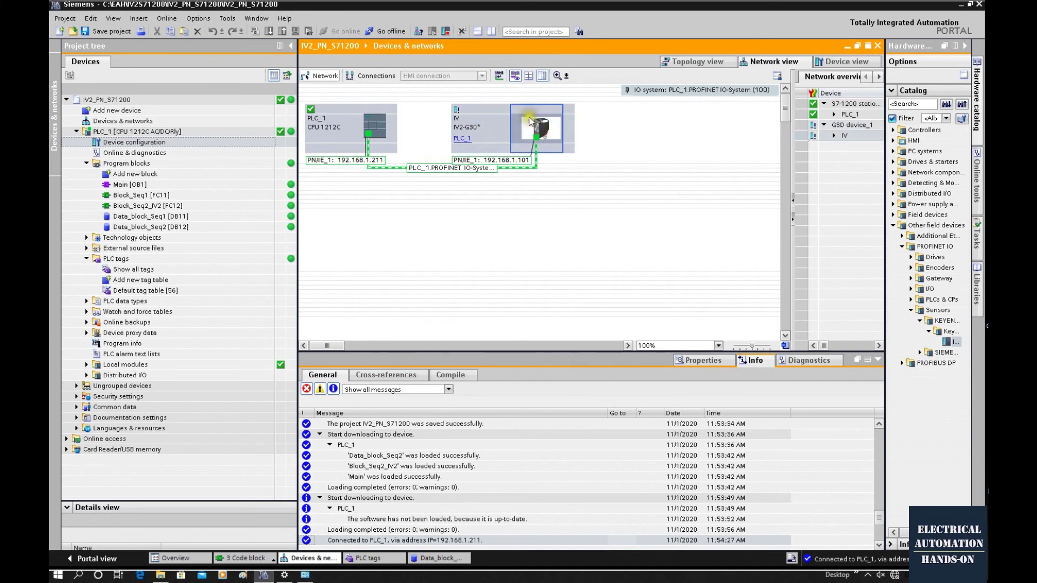
{"action": "right_click", "coordinate": [533, 125]}
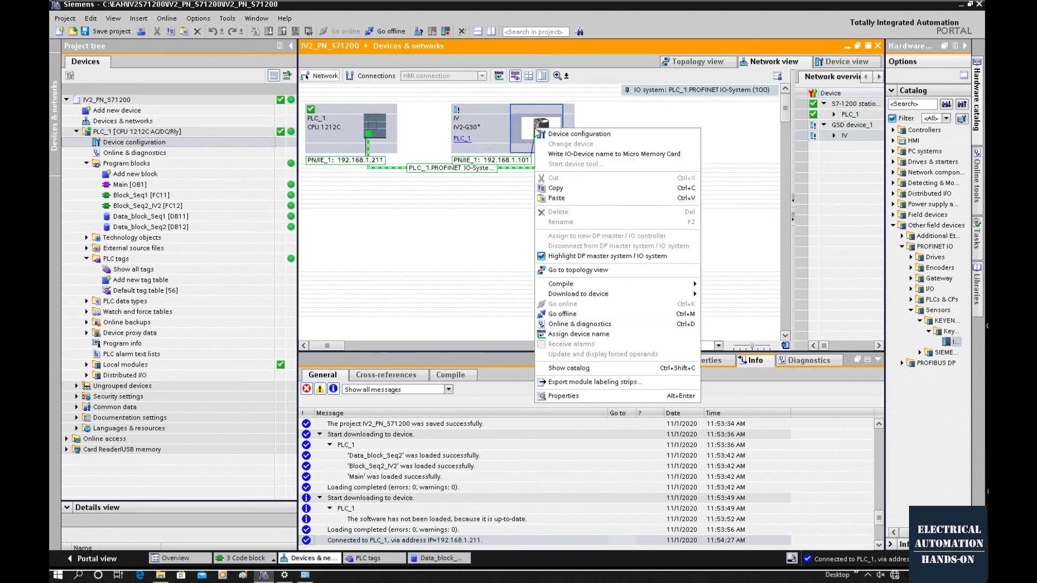
{"action": "left_click", "coordinate": [581, 335]}
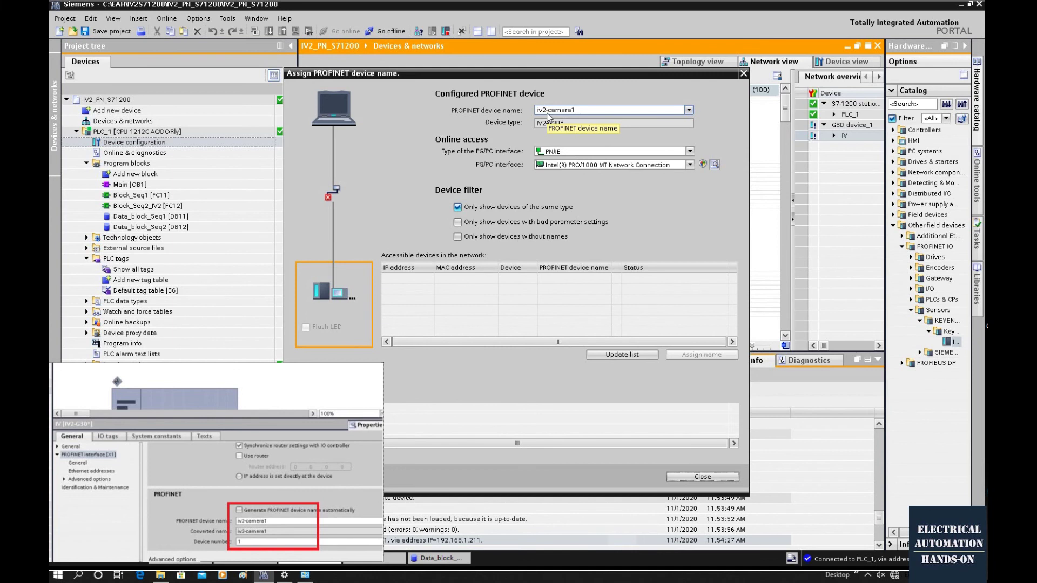
Update the list of accessible devices, assign the name iv2-camera1 to the IV2 at 192.168.1.101 and close the assignment
{"action": "left_click", "coordinate": [611, 358]}
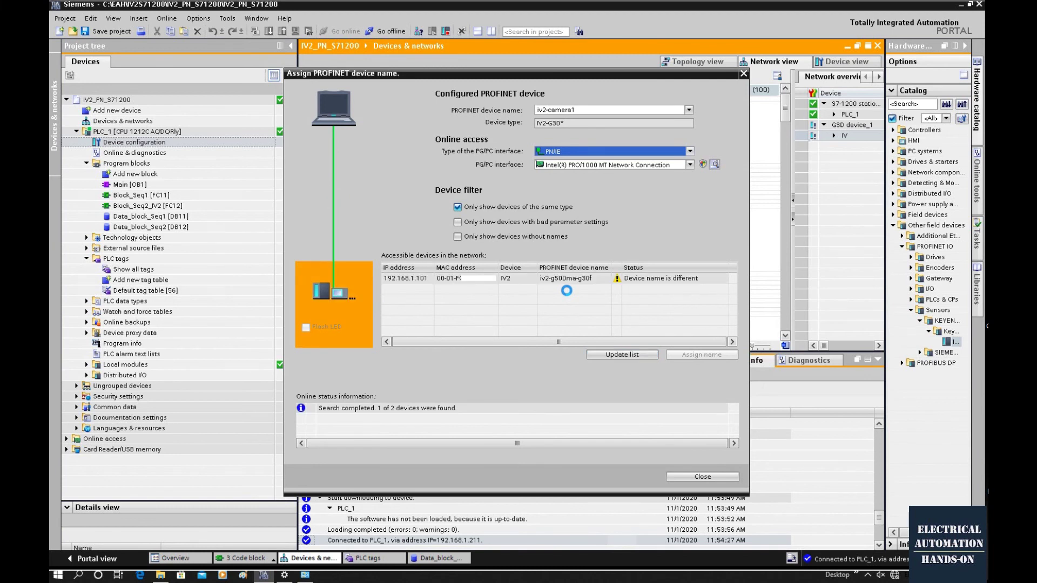
{"action": "left_click", "coordinate": [528, 278]}
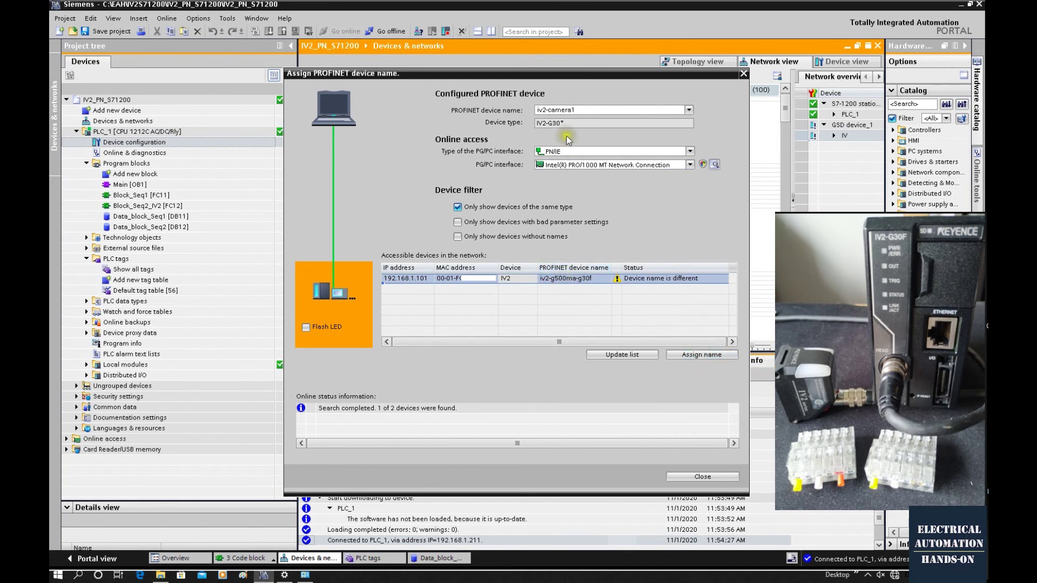
{"action": "left_click", "coordinate": [719, 357]}
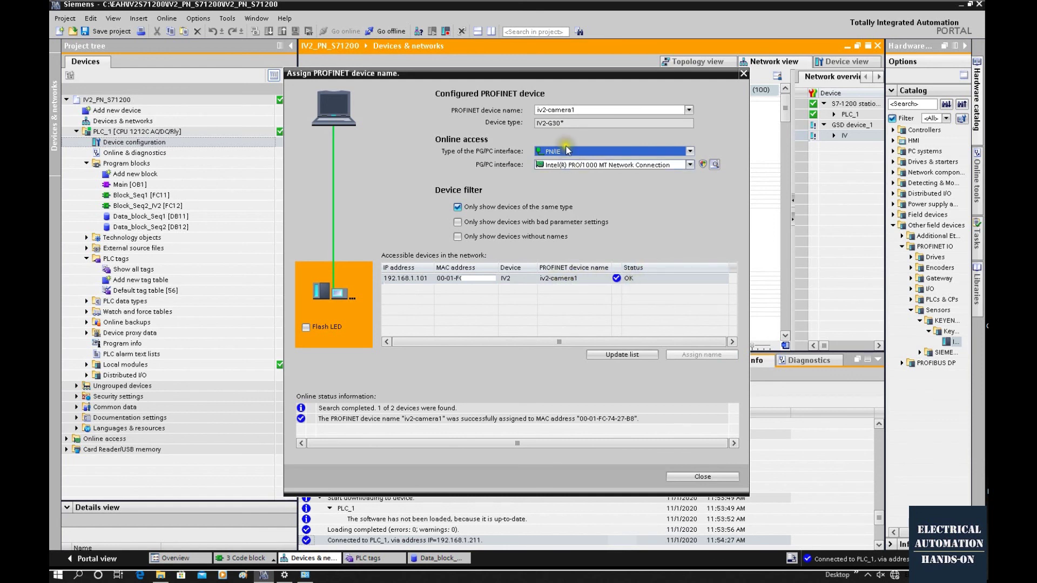
{"action": "left_click", "coordinate": [565, 278]}
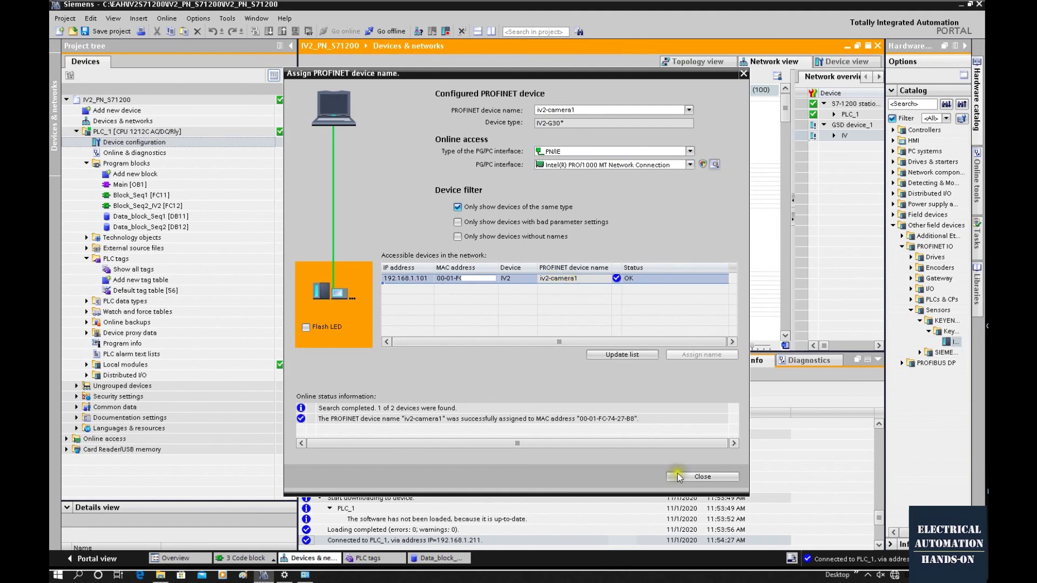
{"action": "left_click", "coordinate": [702, 477]}
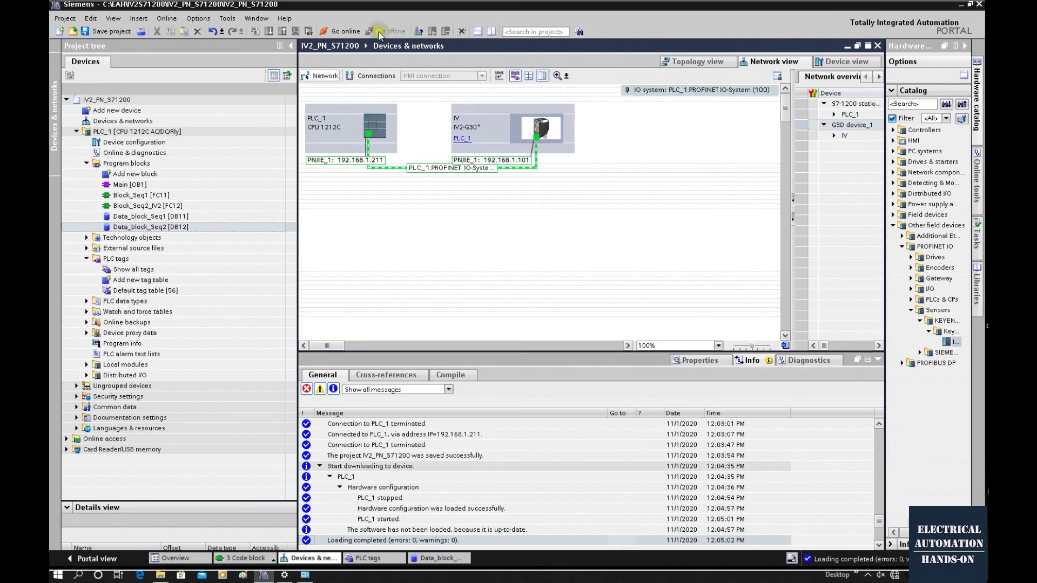
Go online with PLC_1 and check the online status of the PLC and the IV sensor in the network view
{"action": "left_click", "coordinate": [339, 32]}
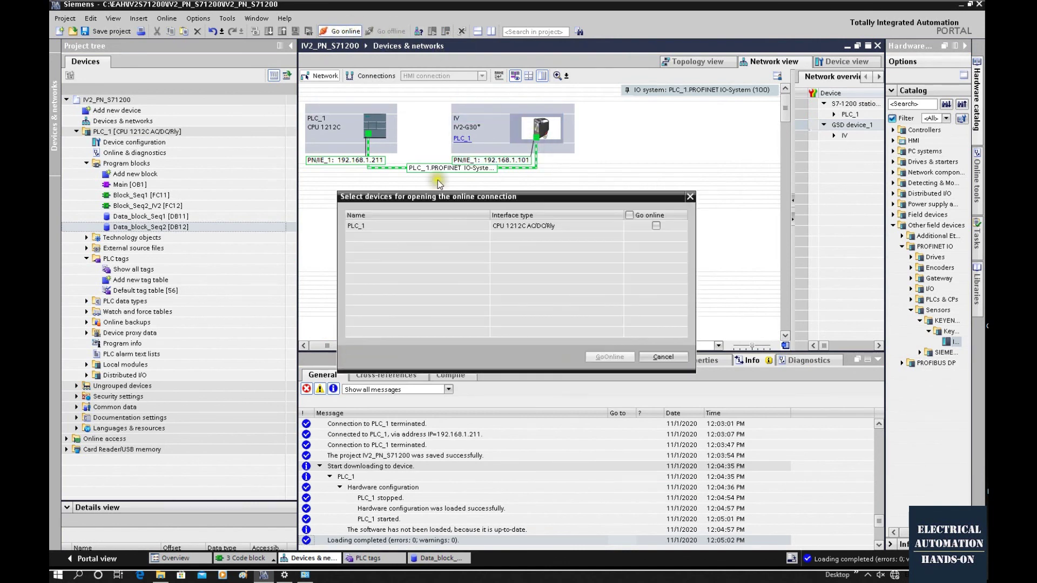
{"action": "left_click", "coordinate": [655, 227]}
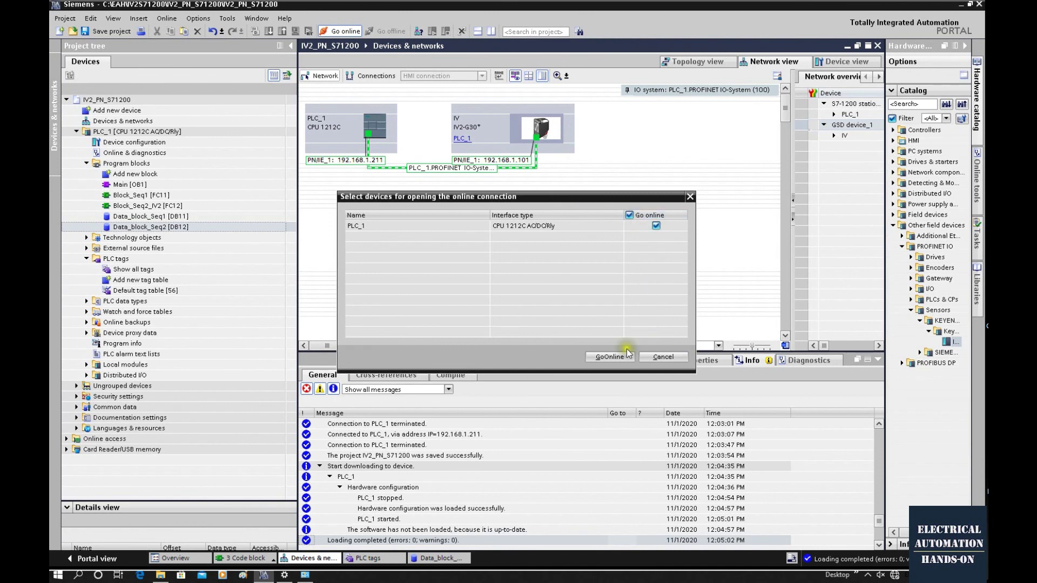
{"action": "left_click", "coordinate": [609, 357]}
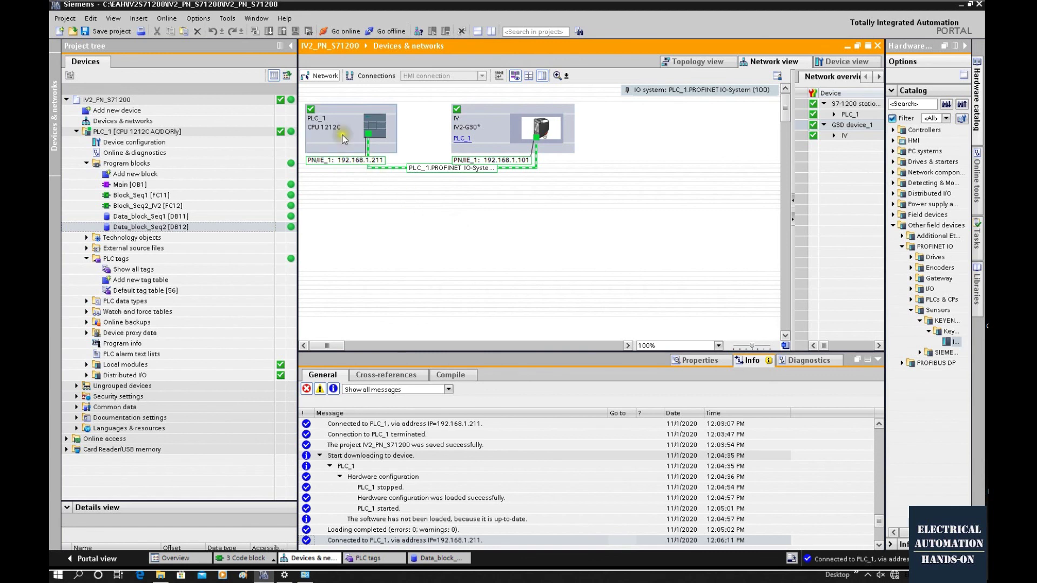
{"action": "left_click", "coordinate": [503, 132]}
{"action": "left_click", "coordinate": [378, 182]}
{"action": "left_click", "coordinate": [360, 242]}
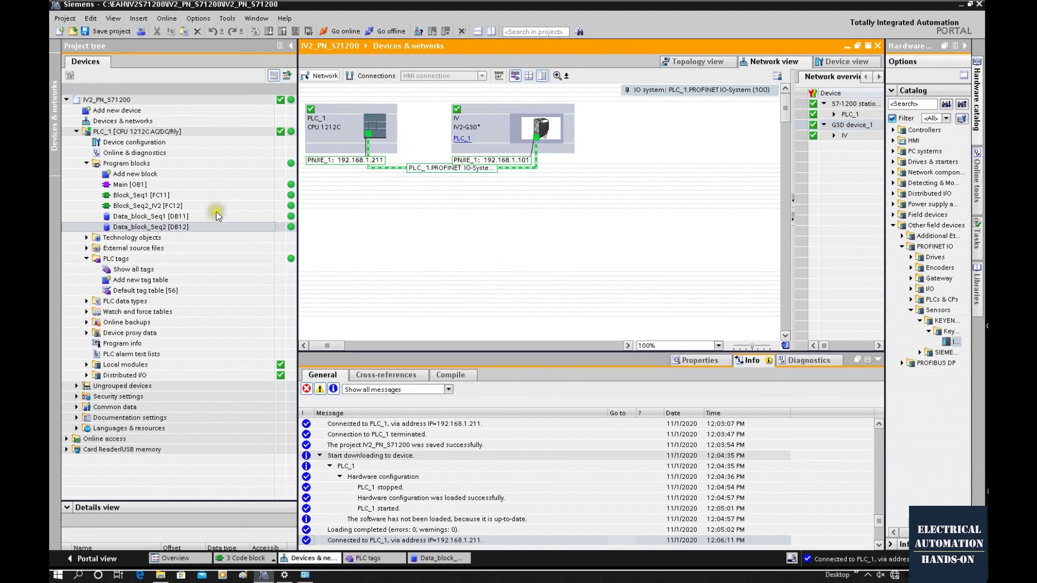
Open the program block Block_Seq2_IV2 [FC12] with online monitoring switched on and show Network 2, Initial Start
{"action": "left_click", "coordinate": [156, 207]}
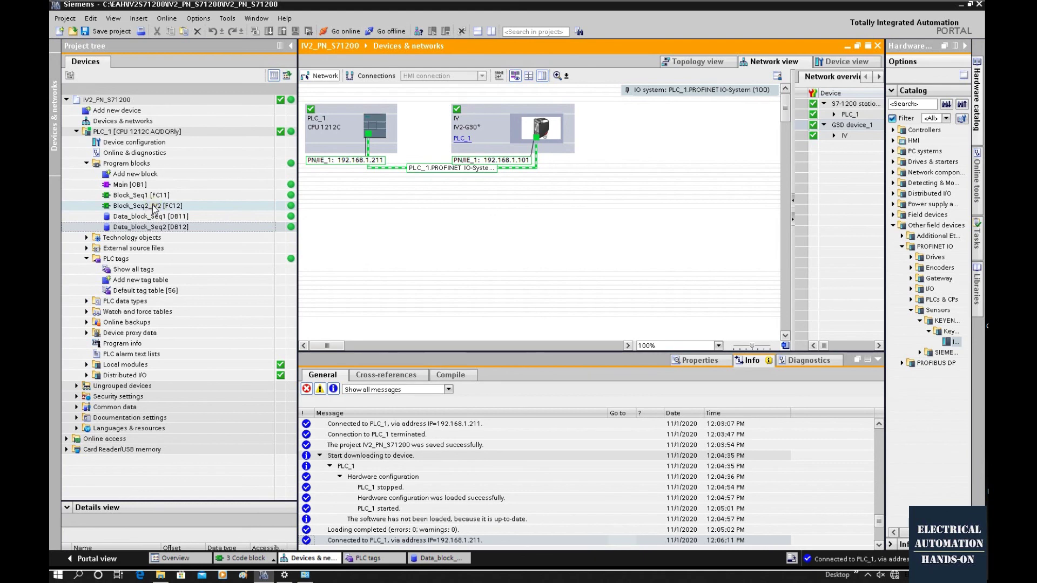
{"action": "double_click", "coordinate": [155, 209]}
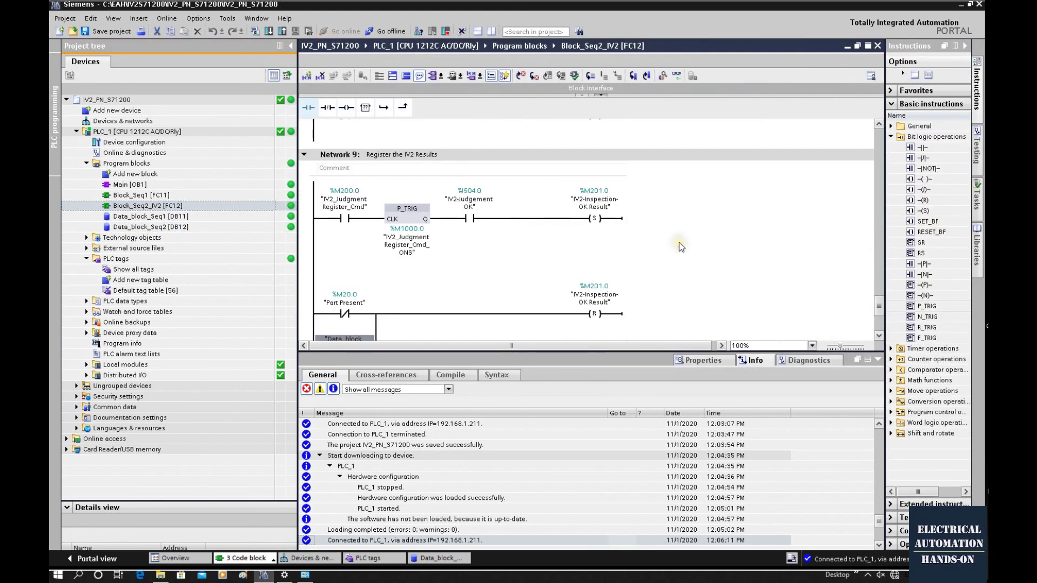
{"action": "left_click", "coordinate": [676, 77]}
{"action": "scroll", "coordinate": [810, 258], "scroll_direction": "up", "scroll_amount": 10}
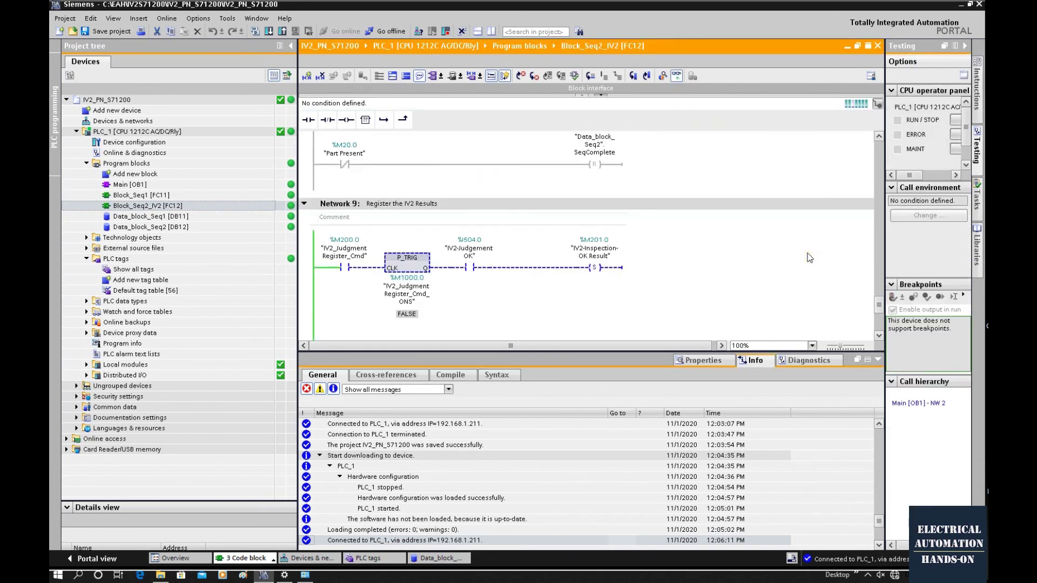
{"action": "scroll", "coordinate": [809, 258], "scroll_direction": "up", "scroll_amount": 5}
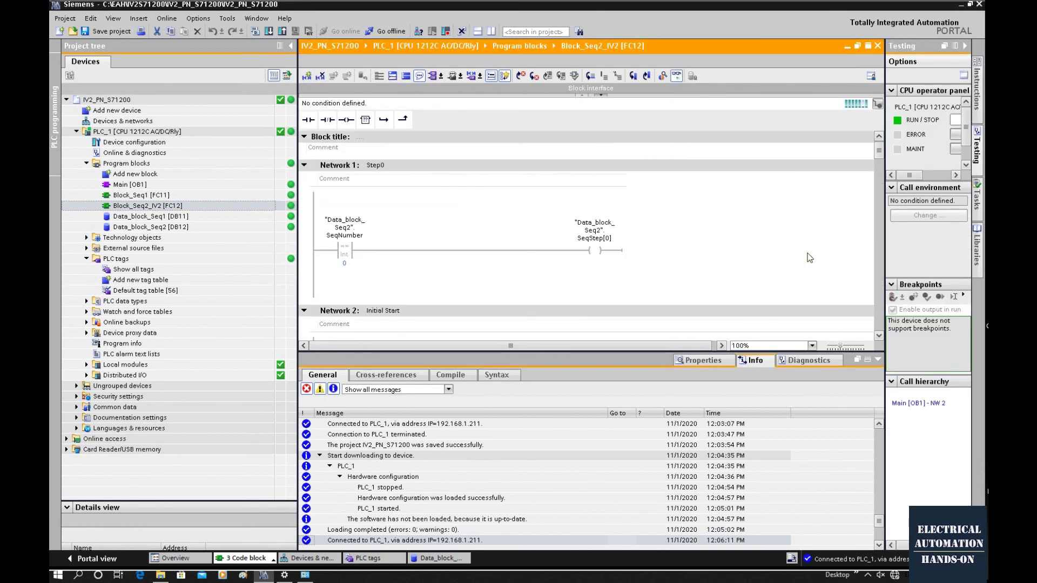
{"action": "scroll", "coordinate": [692, 238], "scroll_direction": "down", "scroll_amount": 3}
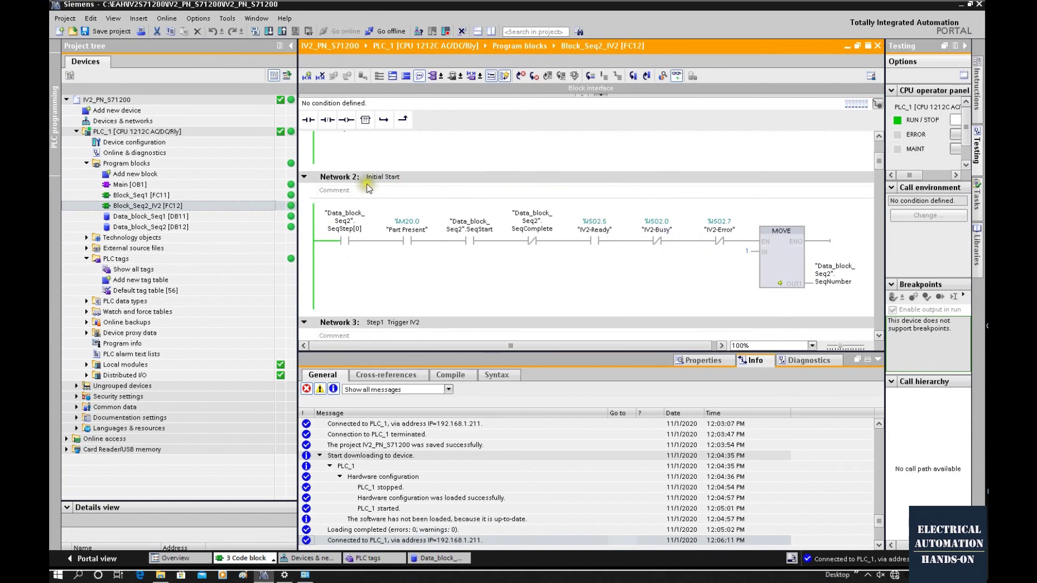